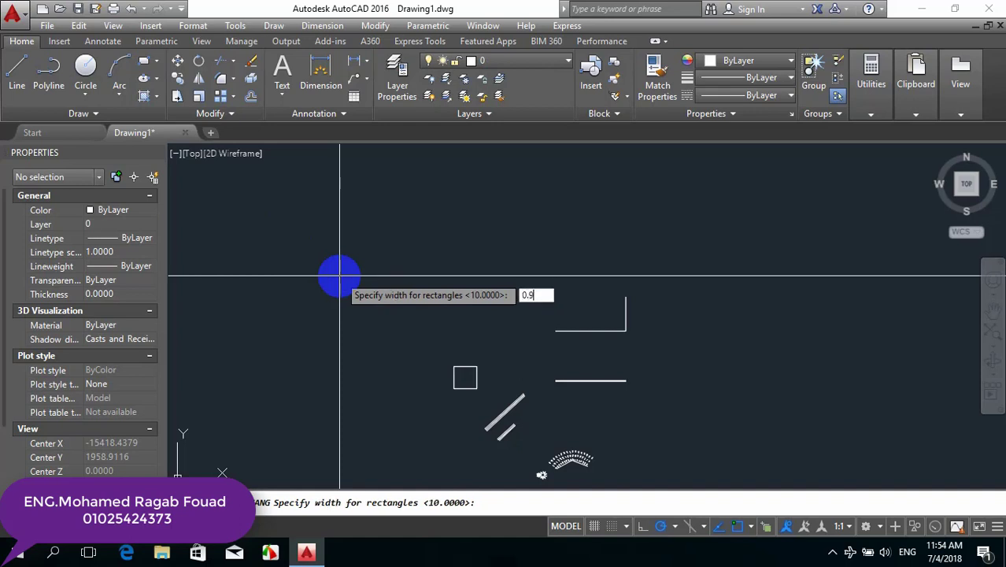
Copy the narrow upright rectangle to four spots spread out in a row beside the original
key("Escape")
scroll(288, 205, "up", 5)
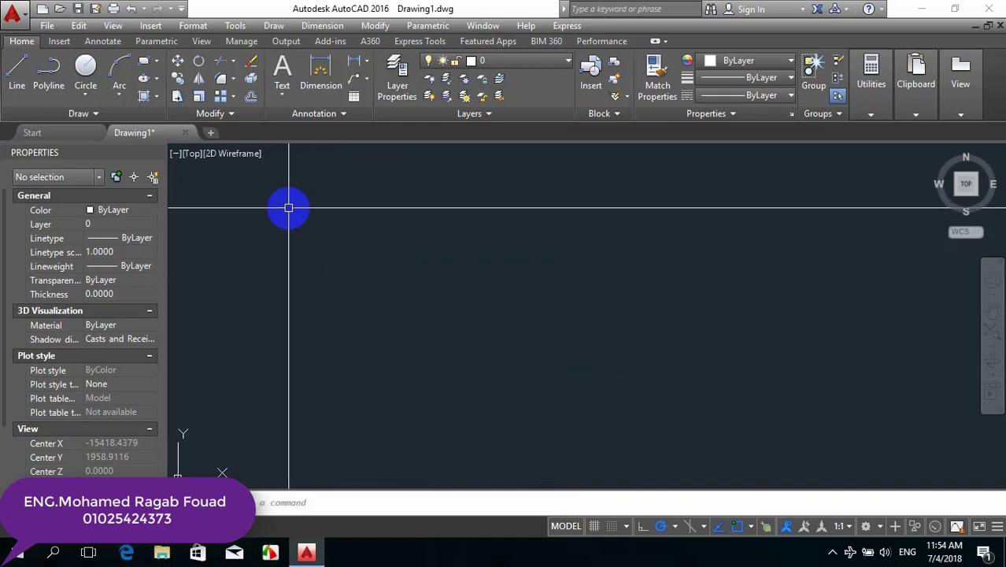
scroll(296, 216, "down", 5)
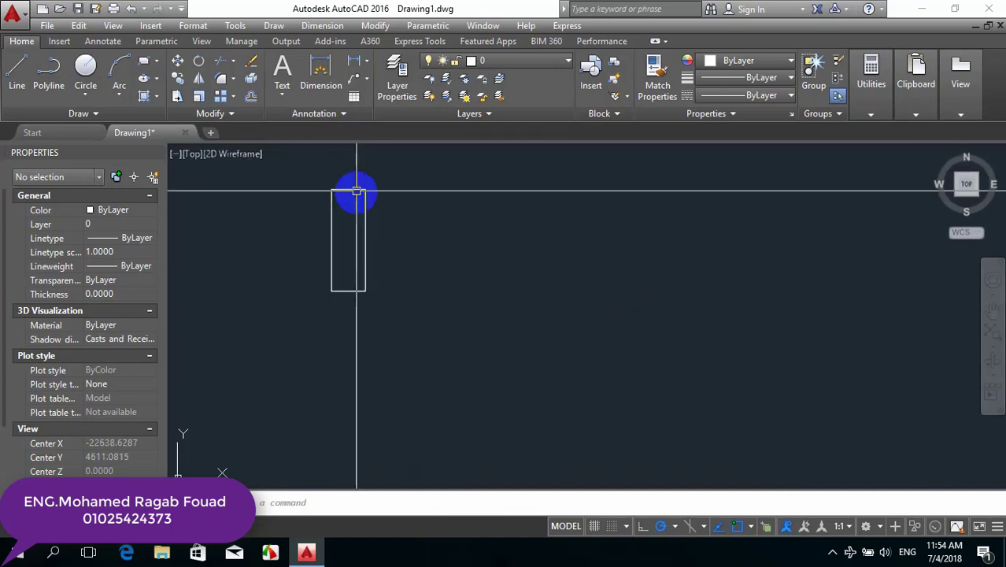
left_click(422, 234)
left_click(370, 256)
type("co")
key("Return")
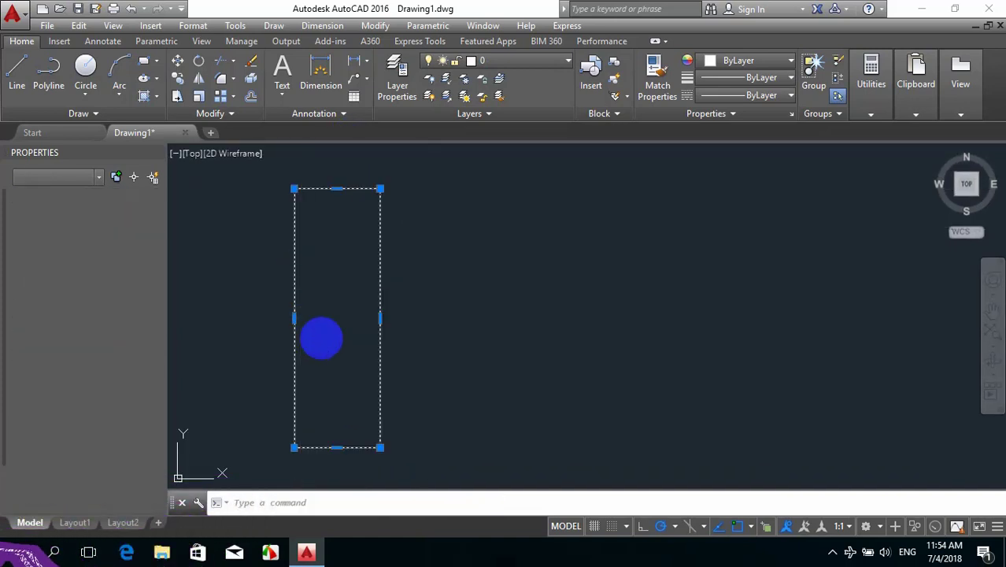
left_click(323, 336)
scroll(413, 332, "down", 5)
left_click(496, 346)
left_click(625, 357)
left_click(794, 339)
left_click(912, 360)
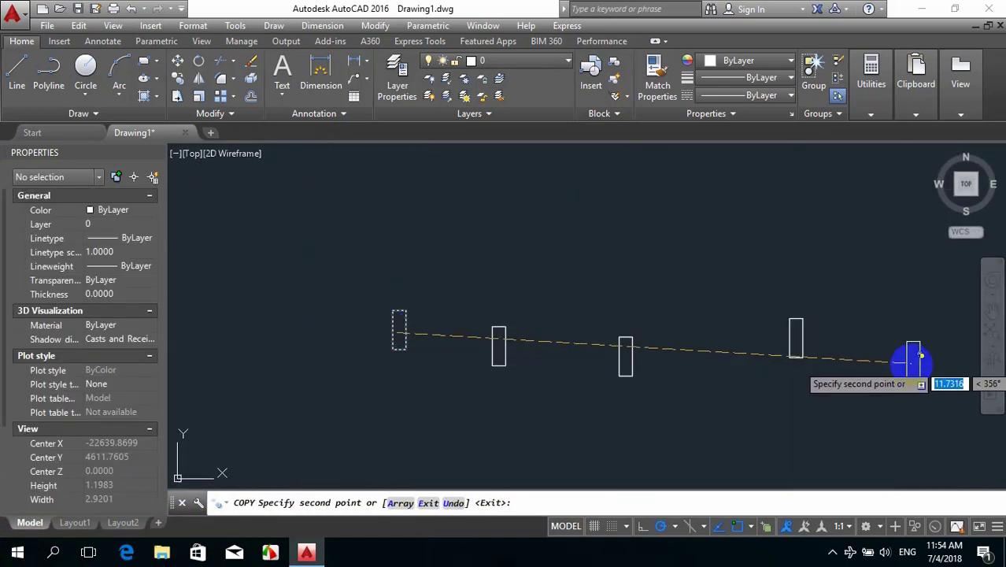
Place four more copies of the rectangle as a second row below the first
left_click(835, 441)
left_click(637, 445)
left_click(465, 445)
left_click(350, 445)
Place five more copies of the rectangle as a third row and end the copy
middle_click_drag(351, 445, 320, 279)
left_click(360, 376)
left_click(522, 411)
left_click(745, 399)
left_click(847, 400)
left_click(920, 400)
key("Return")
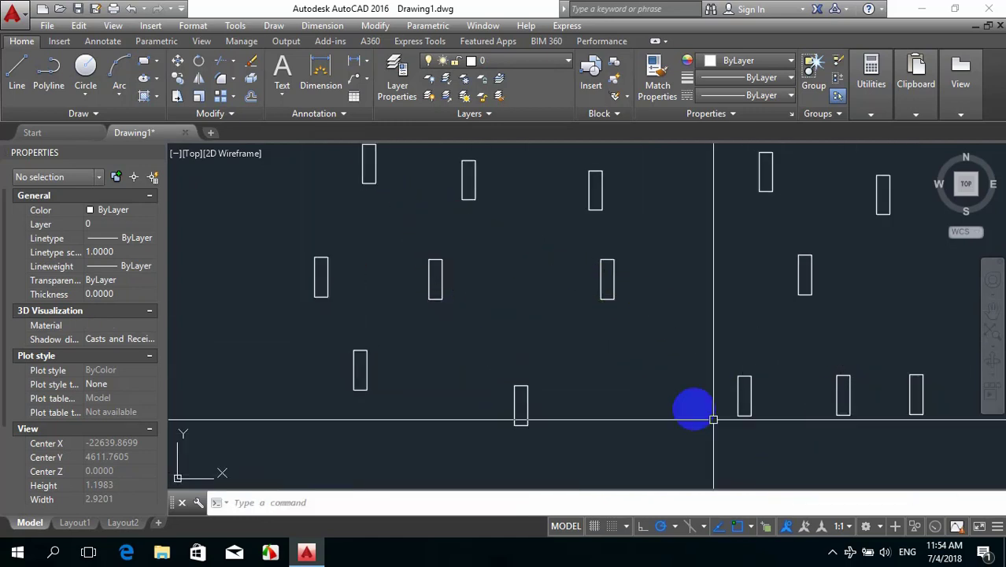
Hatch the inside of the first rectangle in the top row with the SOLID pattern
scroll(581, 327, "down", 2)
scroll(514, 375, "up", 6)
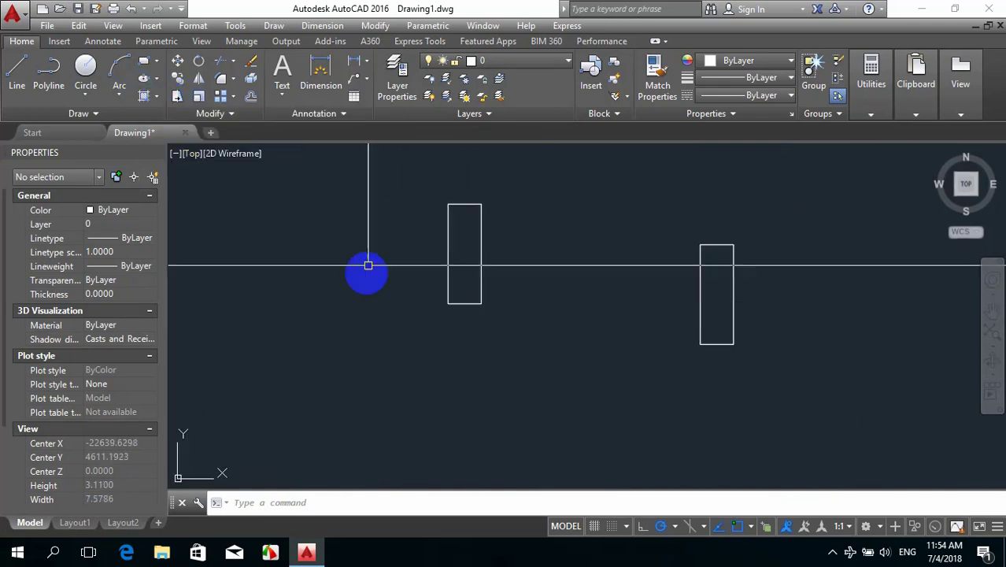
type("H")
key("Return")
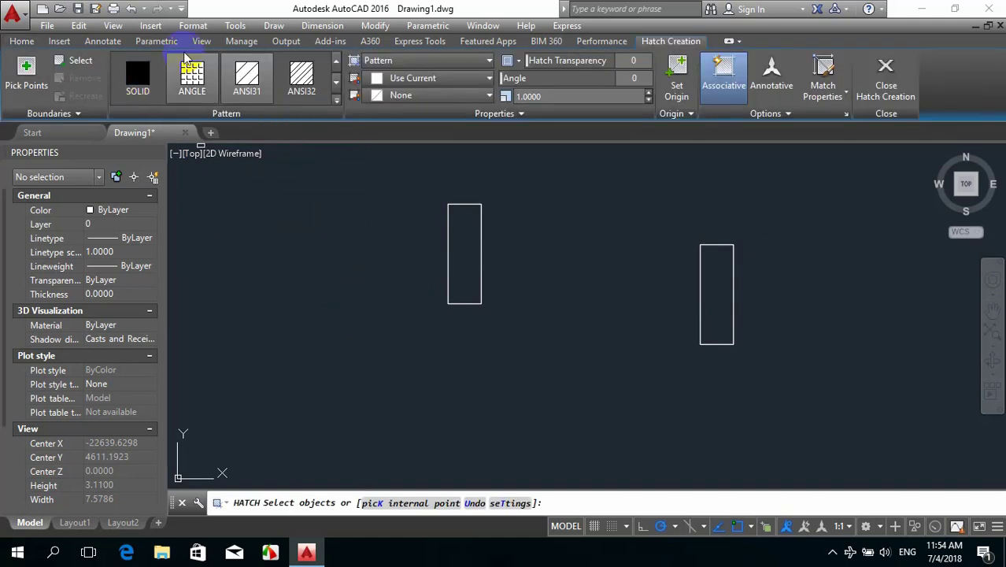
left_click(337, 100)
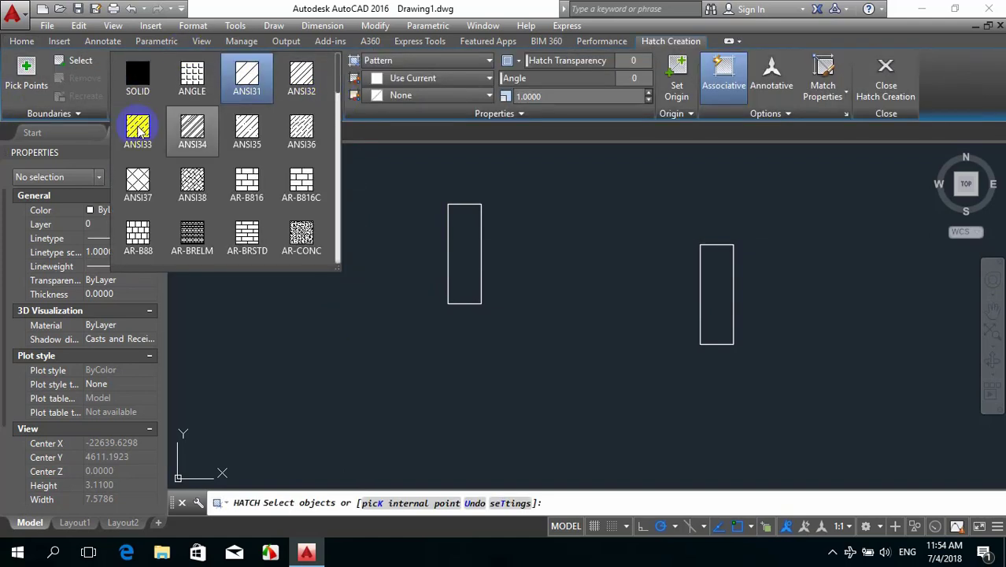
left_click(140, 79)
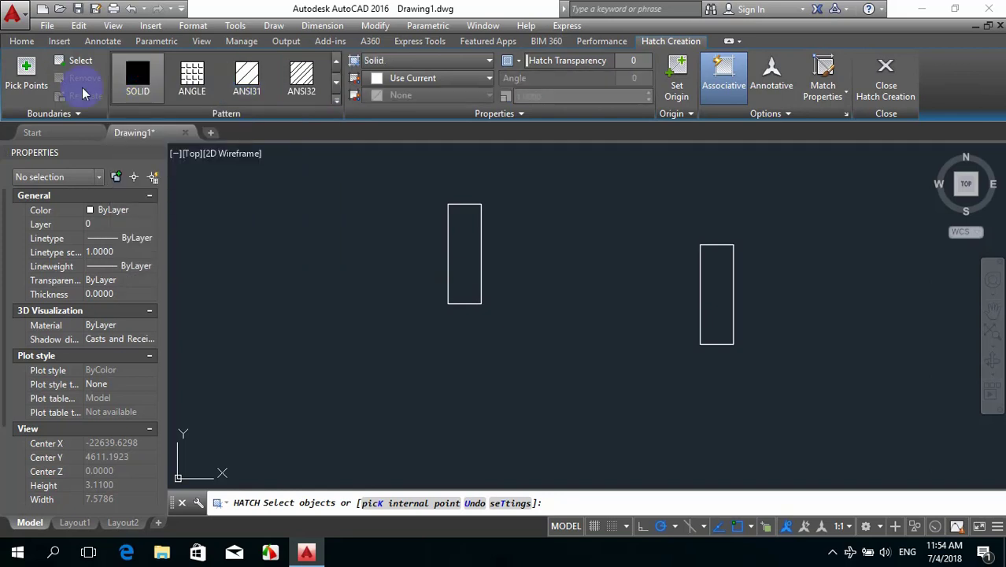
left_click(460, 258)
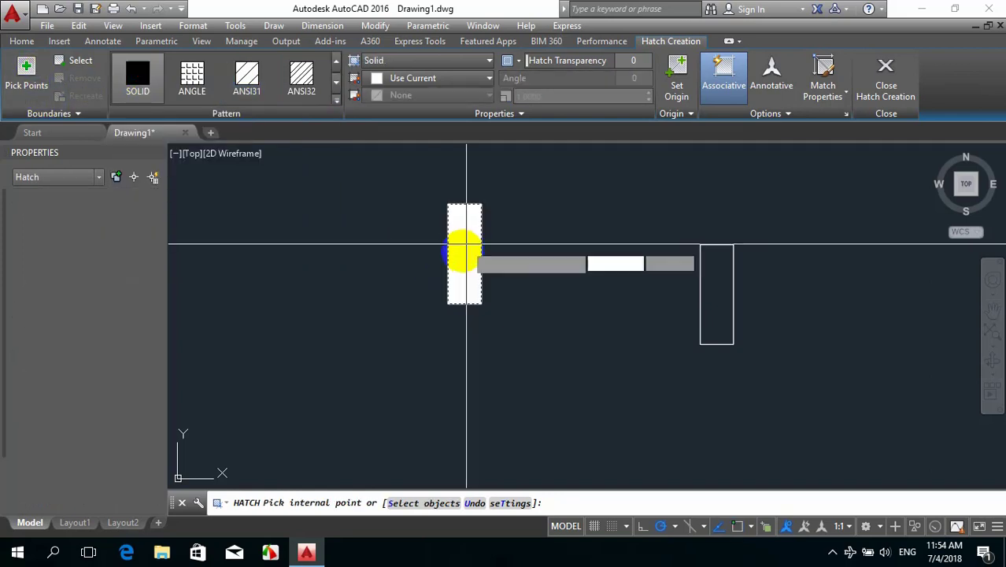
Switch the first rectangle's hatch to the ANSI31 pattern and set its scale to 0.5
scroll(467, 245, "up", 2)
scroll(425, 260, "down", 3)
middle_click_drag(382, 274, 365, 274)
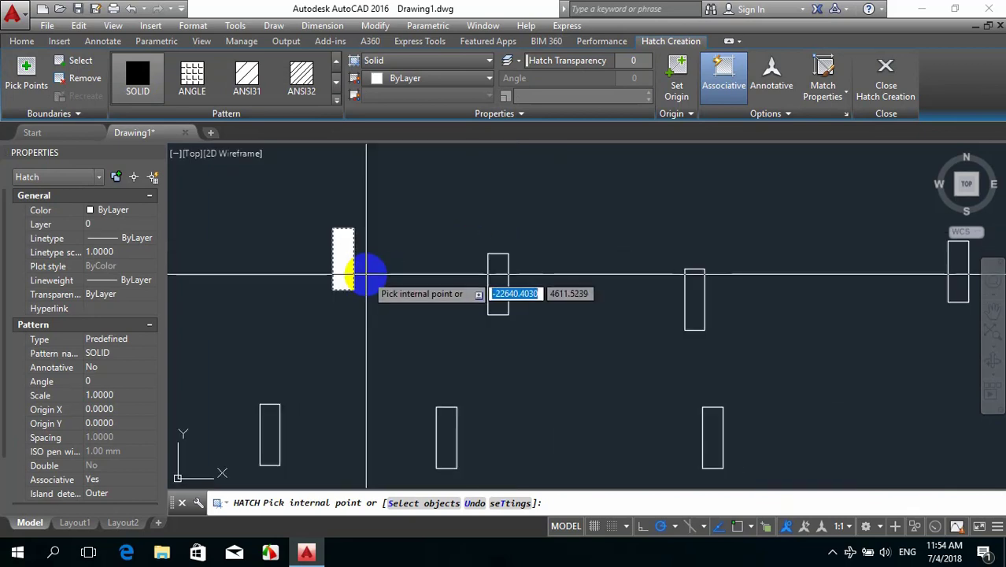
left_click(247, 77)
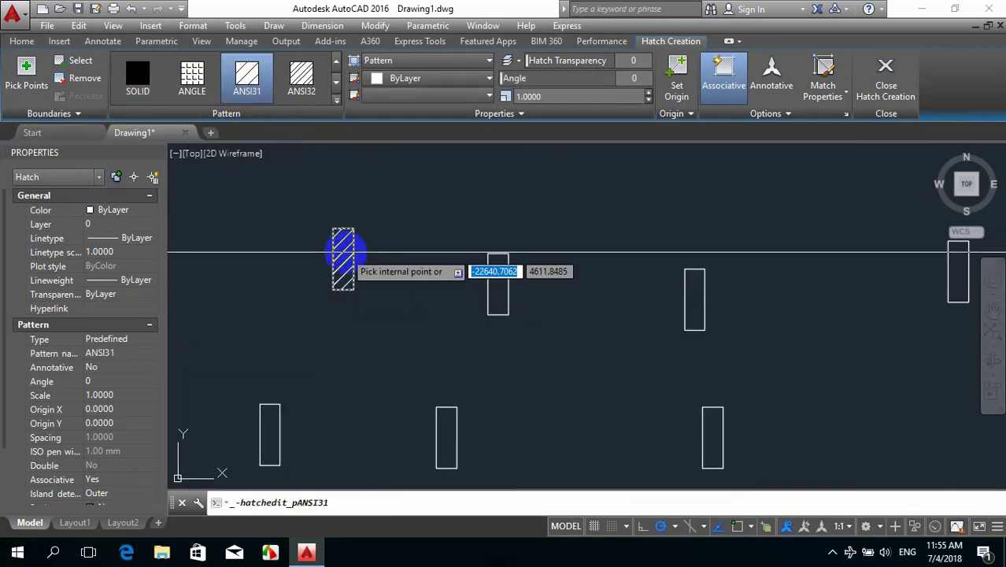
scroll(349, 244, "up", 5)
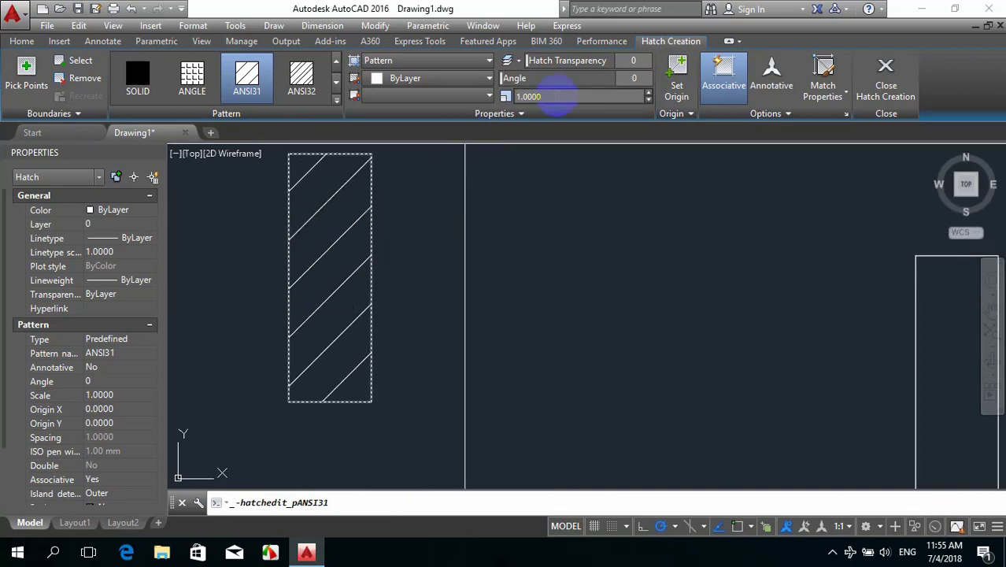
left_click(515, 96)
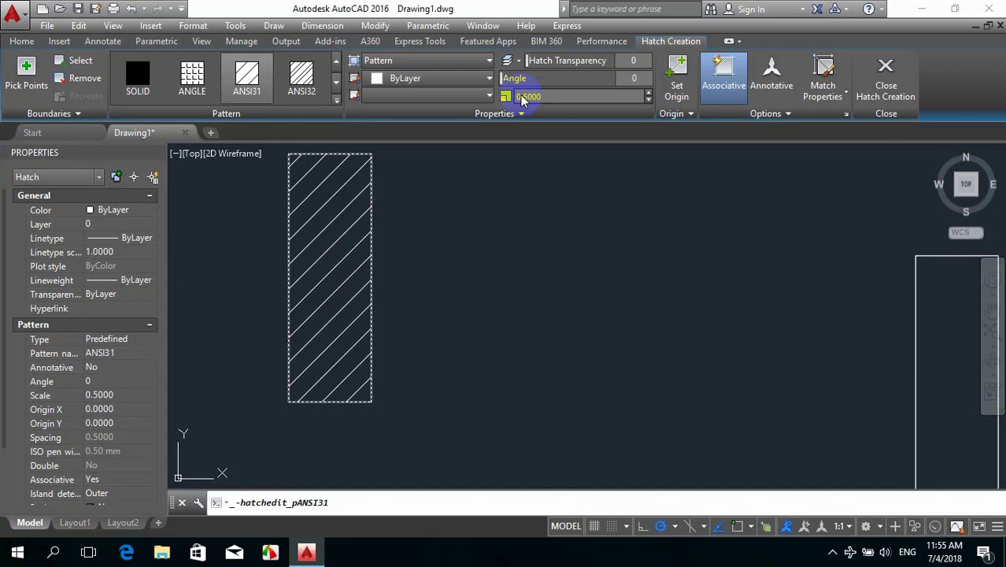
scroll(449, 213, "down", 4)
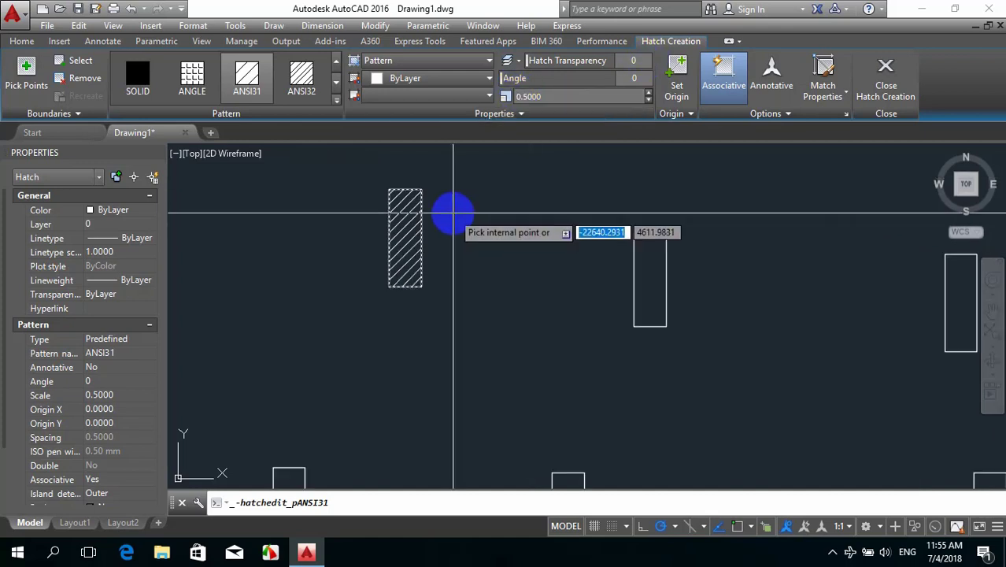
scroll(329, 265, "up", 3)
middle_click_drag(630, 269, 589, 260)
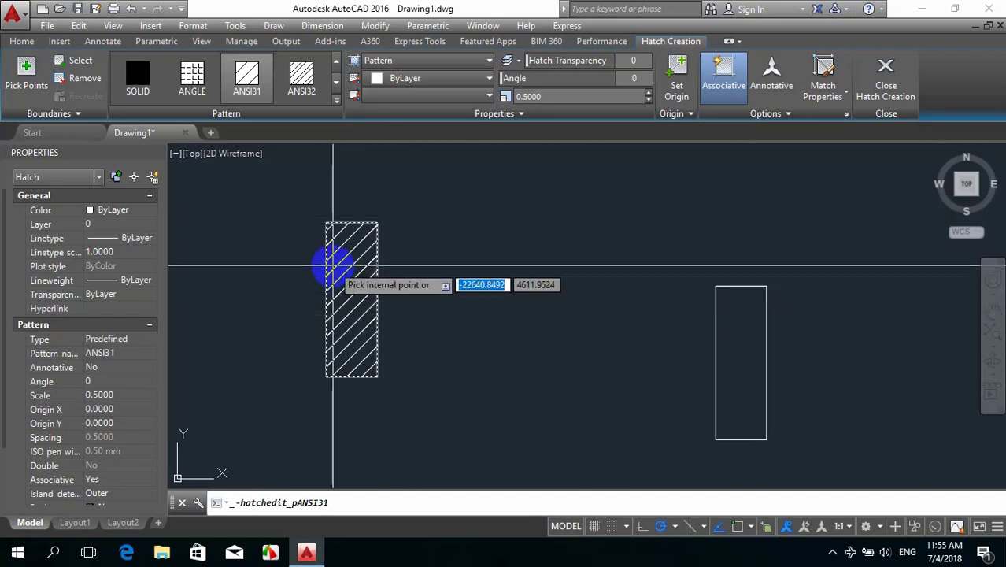
scroll(334, 262, "up", 4)
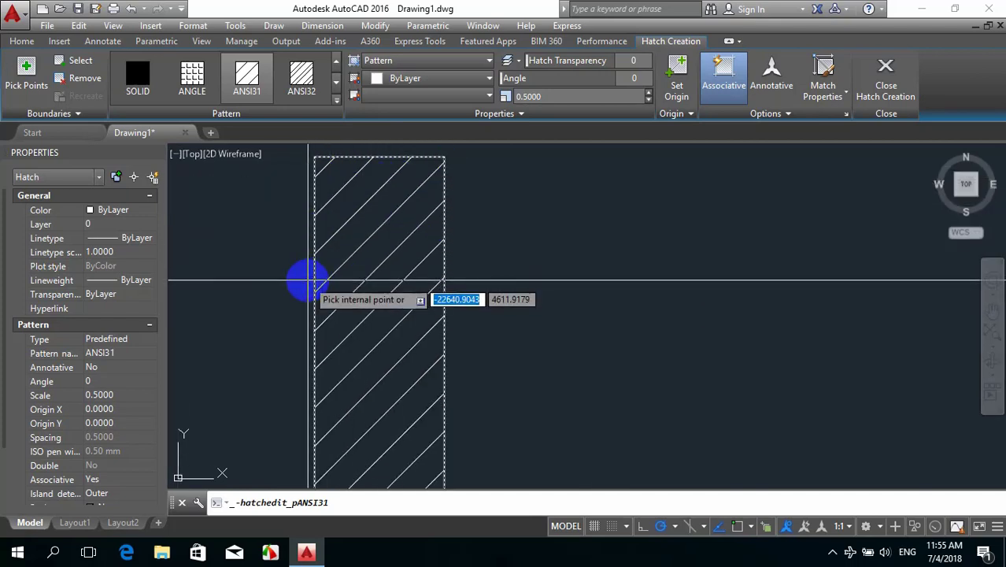
left_click(628, 79)
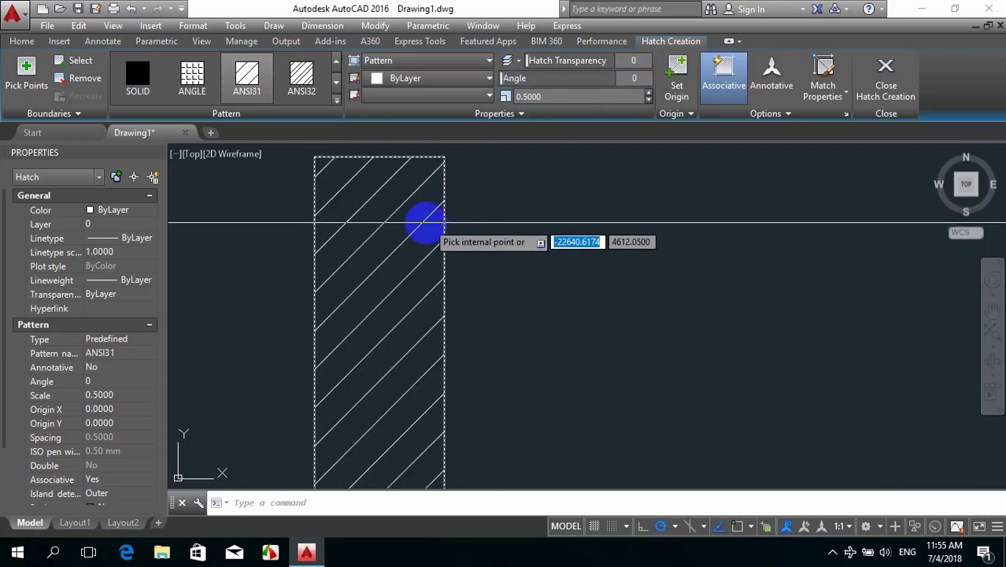
Extend the ANSI31 hatch to the second, third and fourth rectangles of the top row by internal points, and finish it
scroll(422, 221, "down", 4)
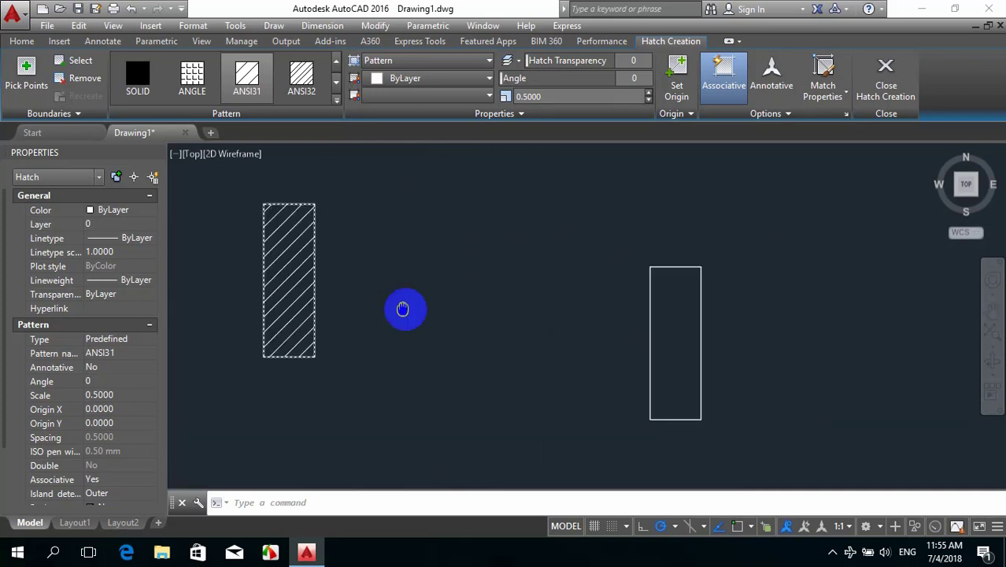
scroll(482, 286, "down", 2)
scroll(482, 293, "down", 2)
middle_click_drag(482, 293, 374, 269)
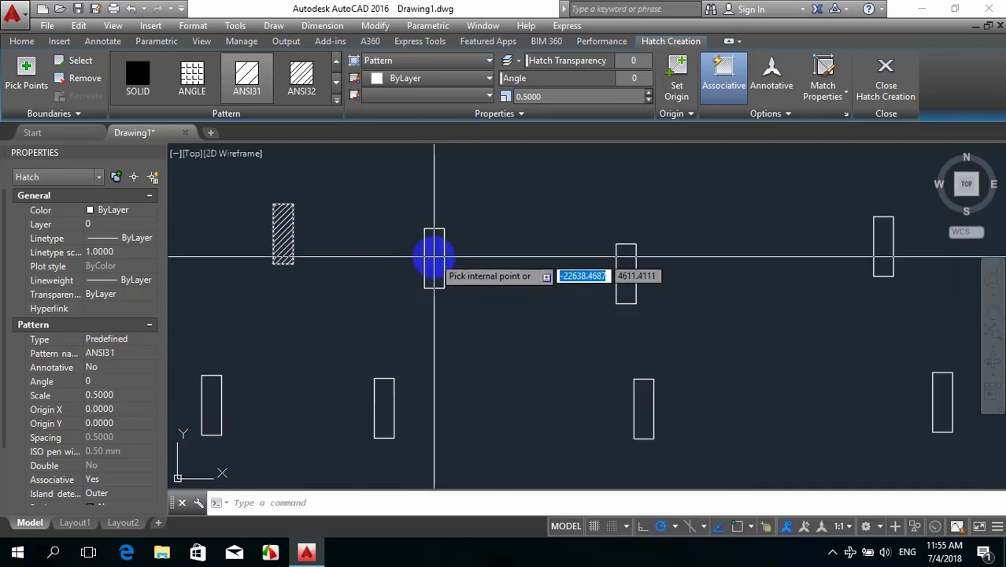
left_click(434, 252)
left_click(627, 268)
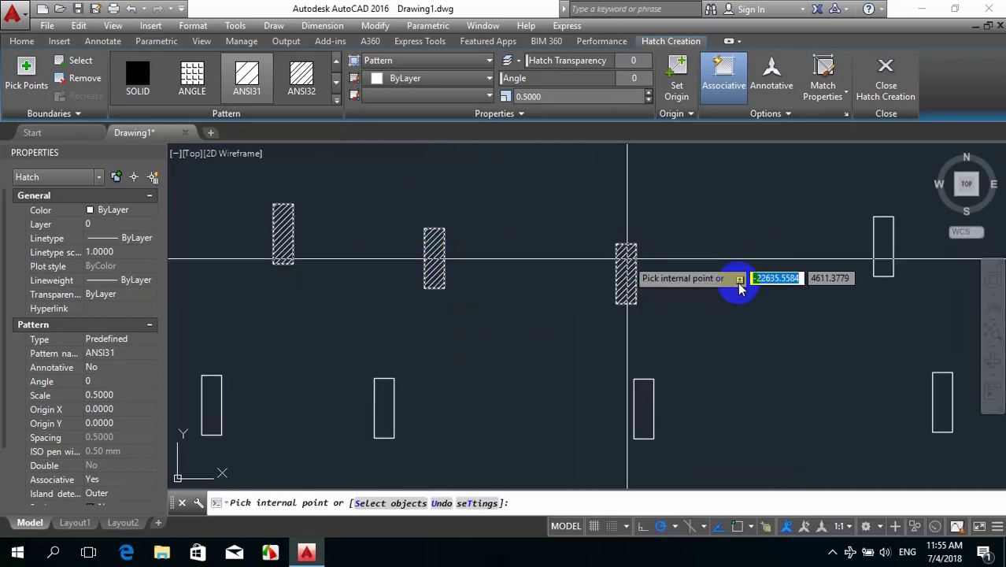
left_click(881, 233)
scroll(337, 202, "down", 4)
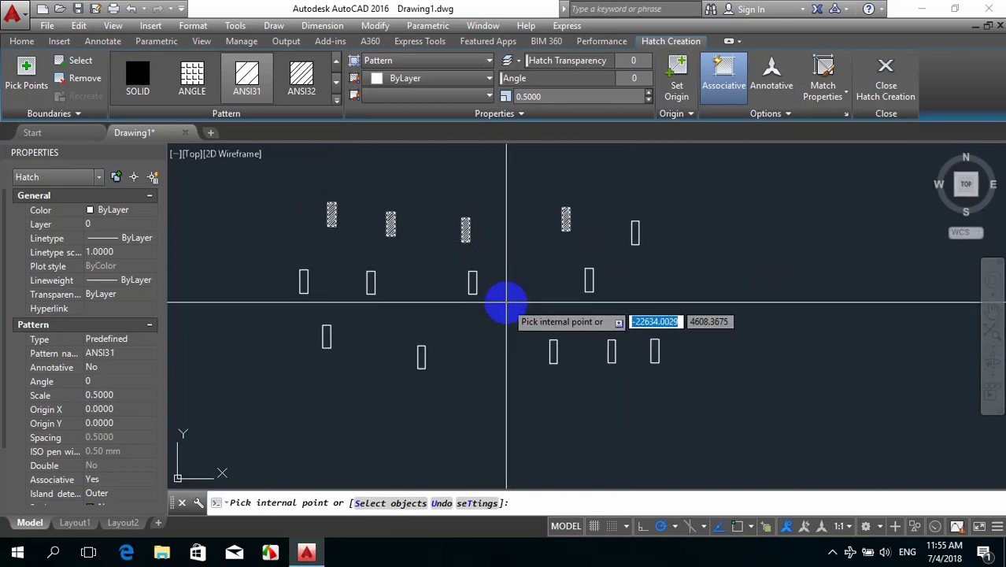
key("Return")
Hatch the first rectangle of the top row by internal point, using ANSI31 at scale 0.5
scroll(506, 299, "up", 5)
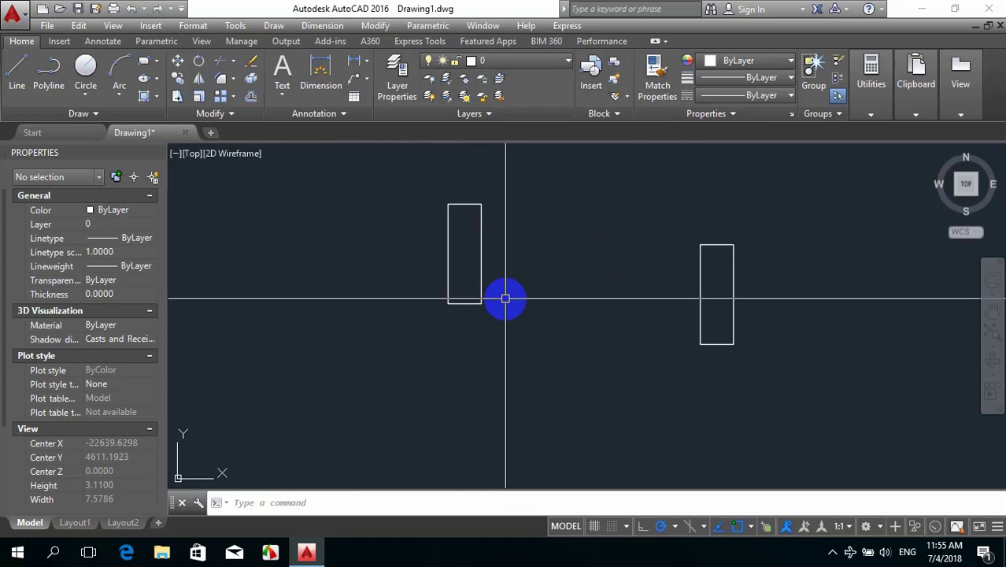
scroll(466, 234, "down", 7)
scroll(459, 234, "up", 7)
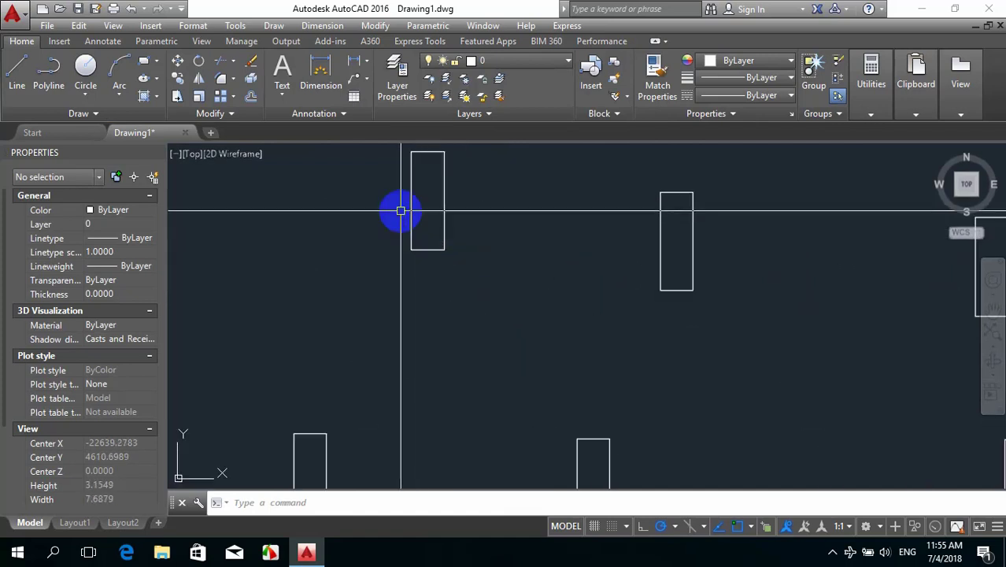
key("Return")
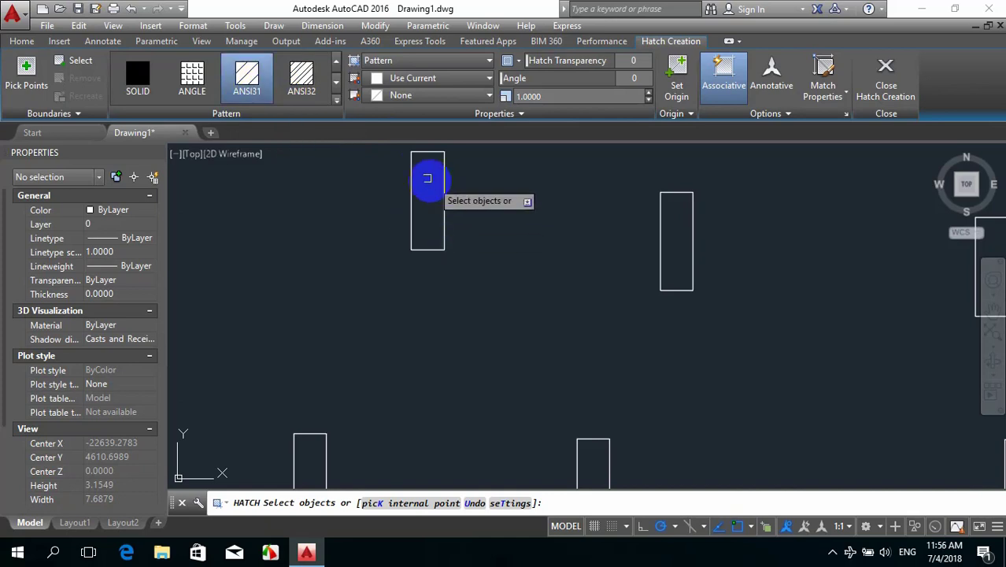
left_click(31, 78)
left_click(435, 187)
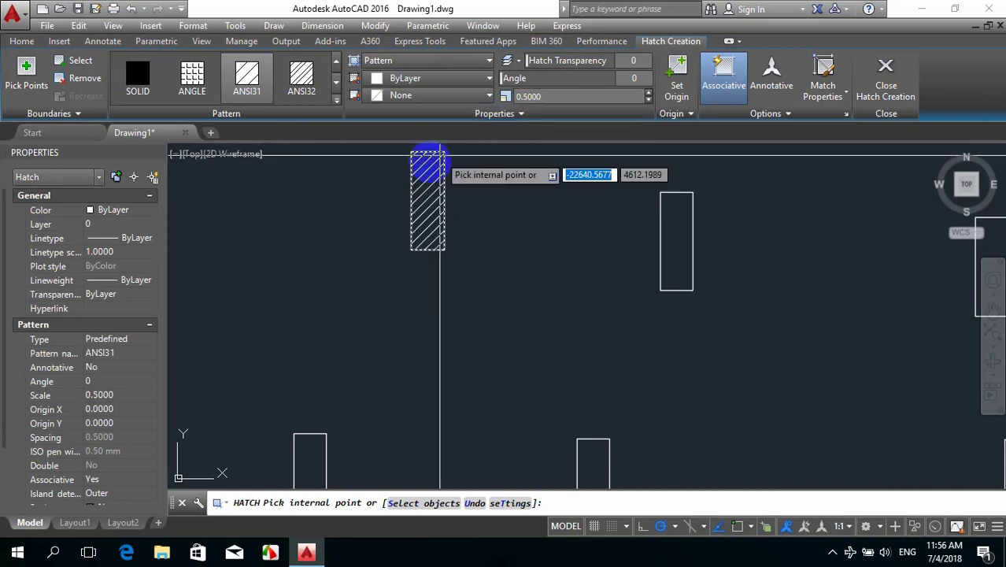
Add the other rectangles to the hatch by selecting them all together as boundary objects, and finish it
scroll(456, 199, "down", 6)
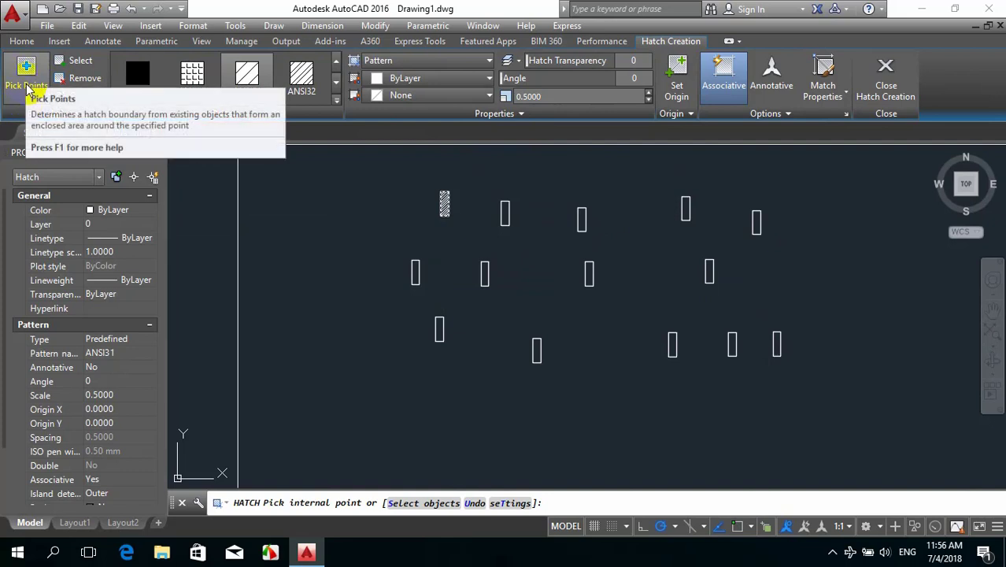
left_click(79, 61)
scroll(475, 270, "down", 2)
scroll(475, 270, "down", 2)
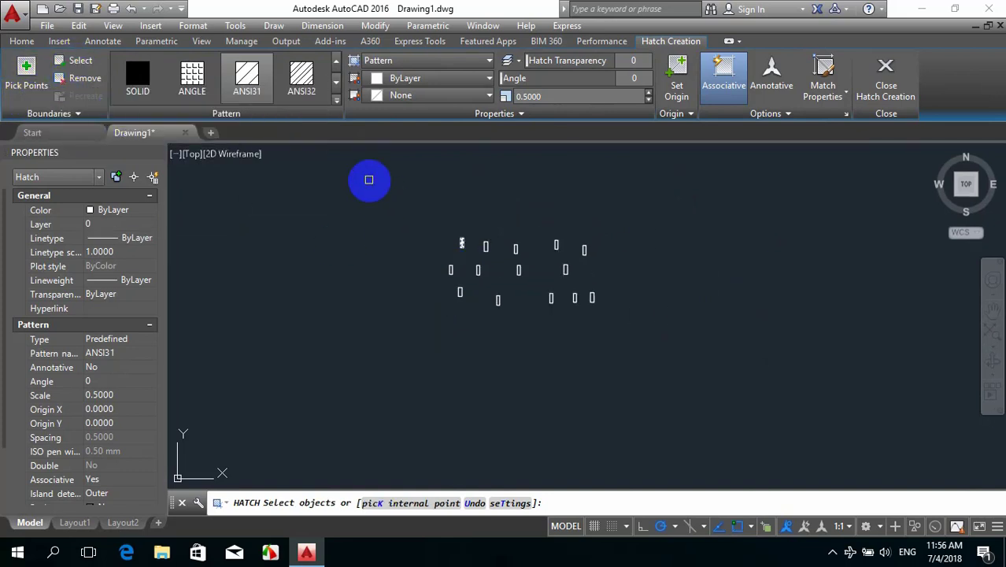
left_click(383, 187)
left_click(684, 365)
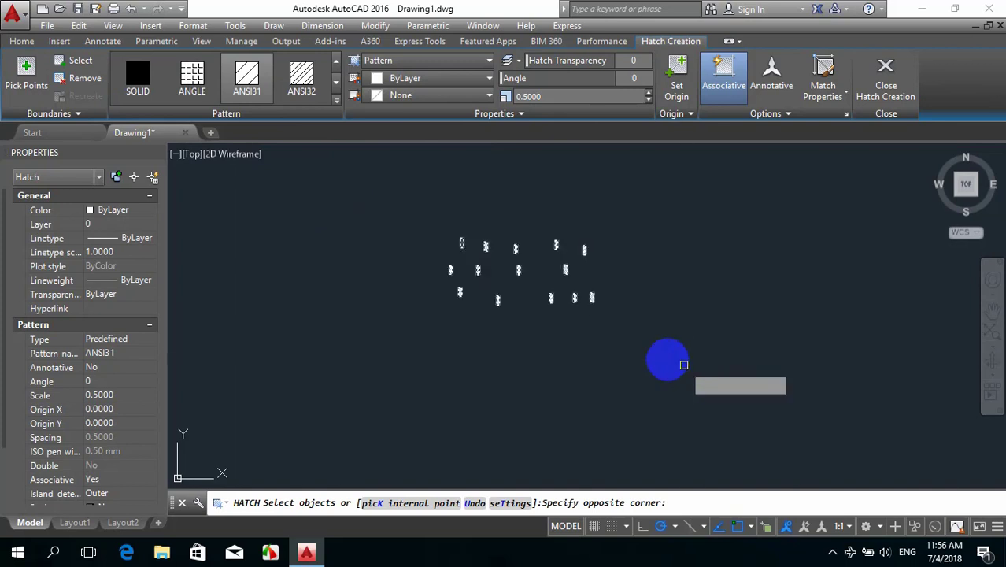
key("Return")
Select the hatch in a second-row rectangle together with all similar hatches and delete them
scroll(579, 295, "up", 6)
scroll(479, 268, "down", 5)
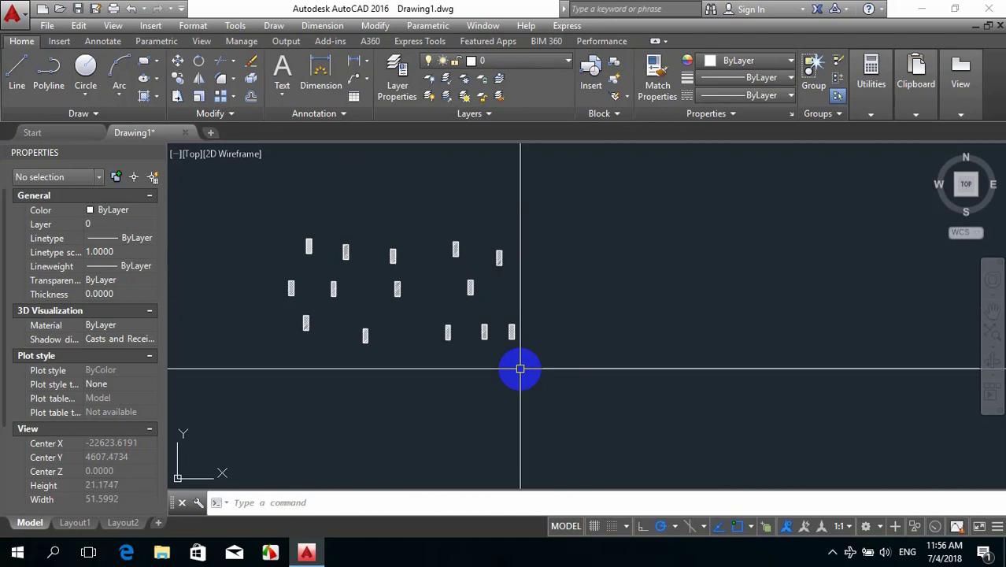
scroll(494, 383, "up", 12)
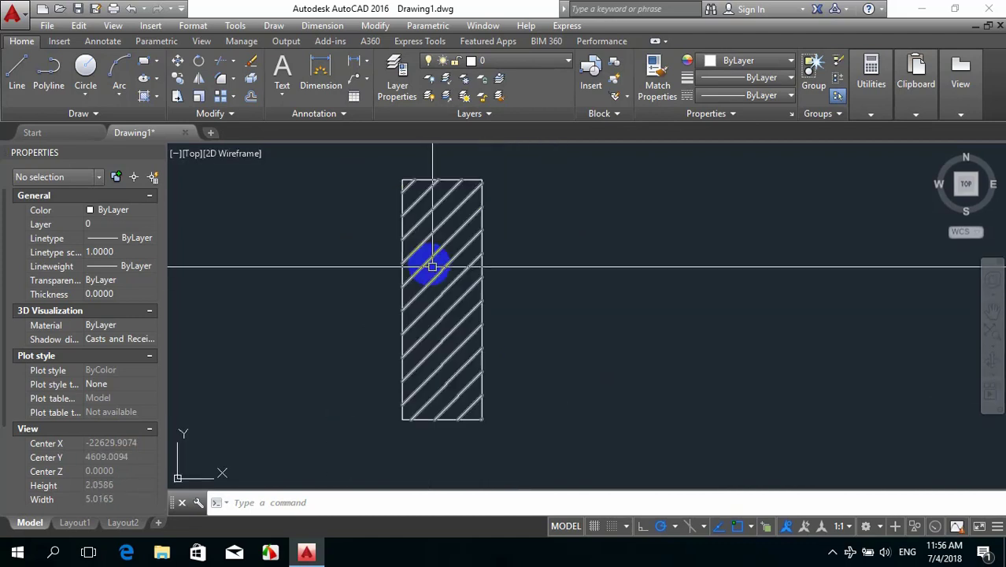
left_click(426, 276)
left_click(426, 276)
scroll(426, 272, "down", 2)
scroll(477, 304, "down", 6)
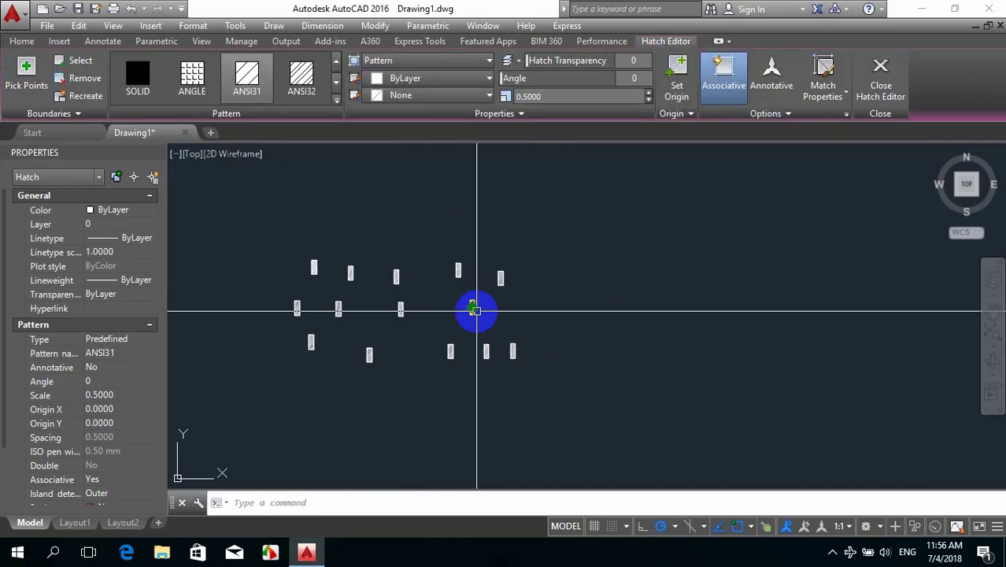
right_click(495, 312)
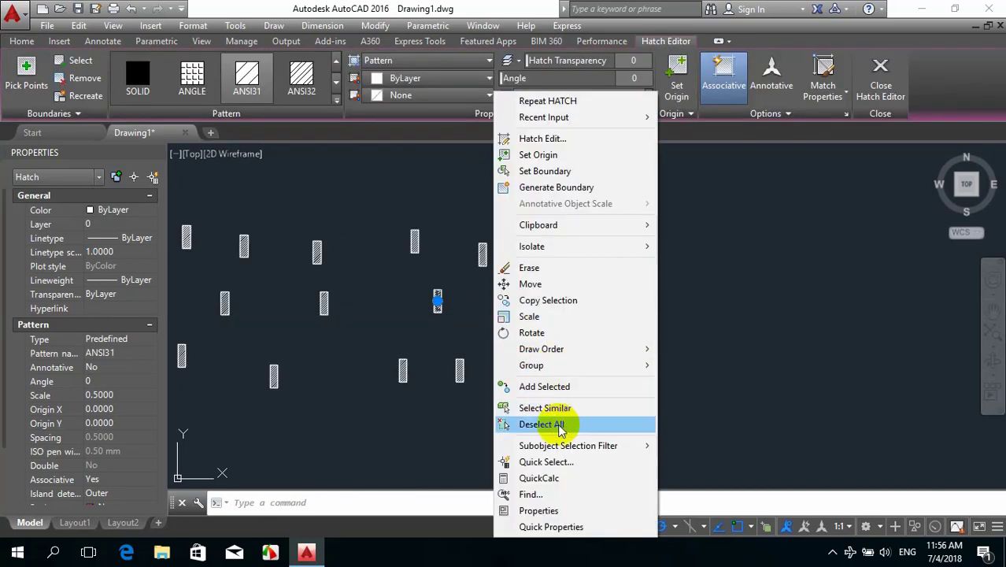
left_click(551, 407)
key("Delete")
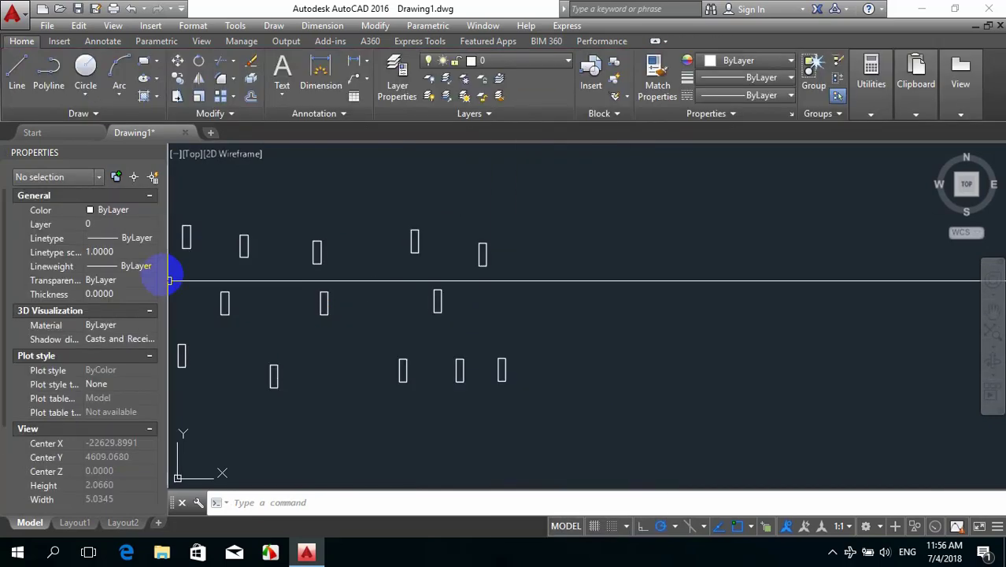
scroll(461, 298, "up", 3)
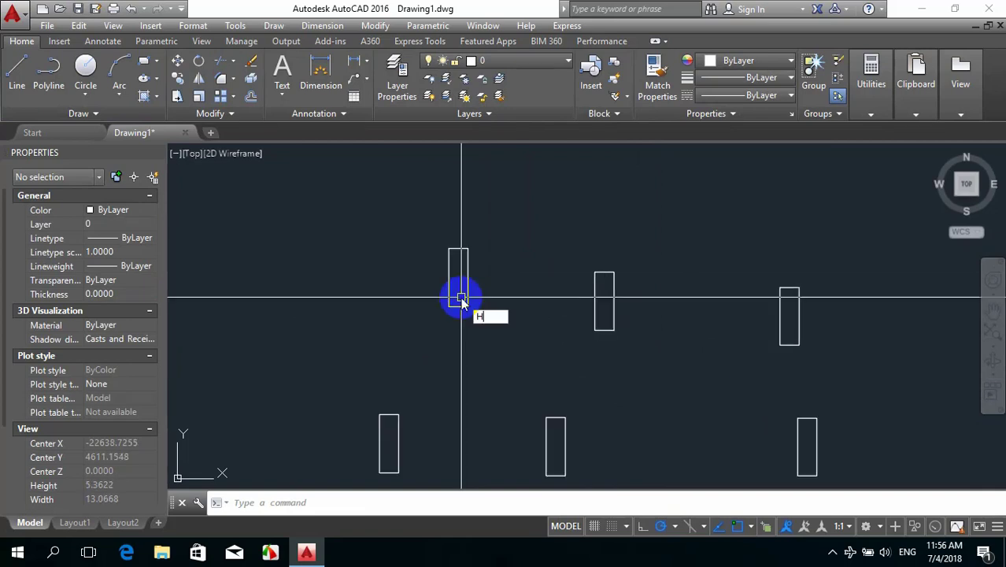
Hatch all the rectangles together in one operation by selecting them as boundary objects, using ANSI31 at scale 0.5
key("Return")
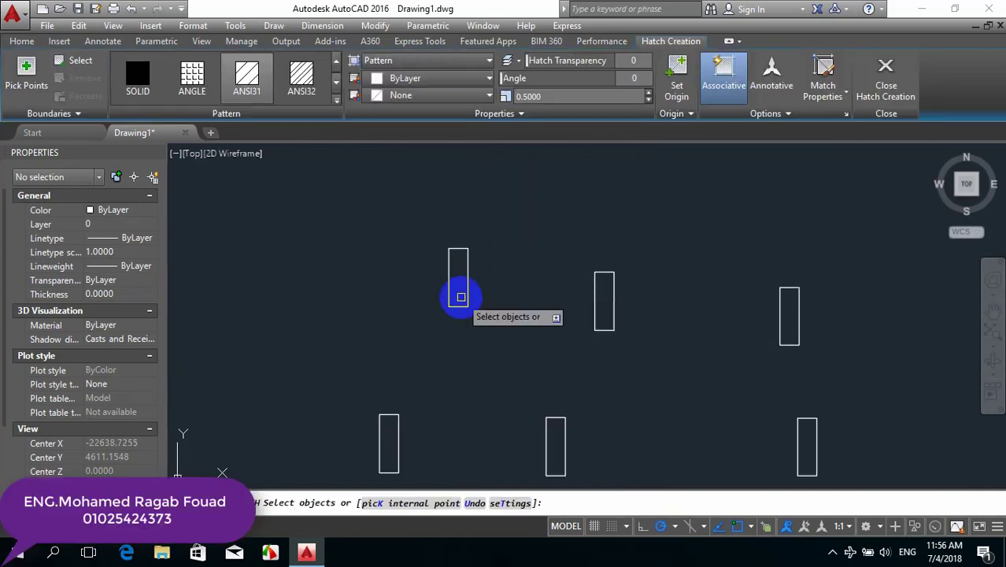
left_click(760, 115)
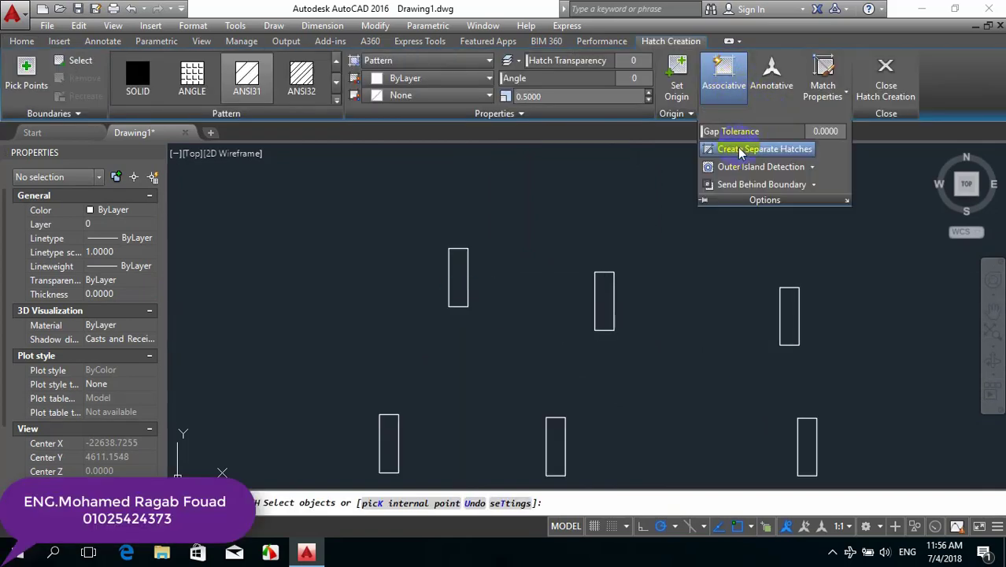
left_click(508, 207)
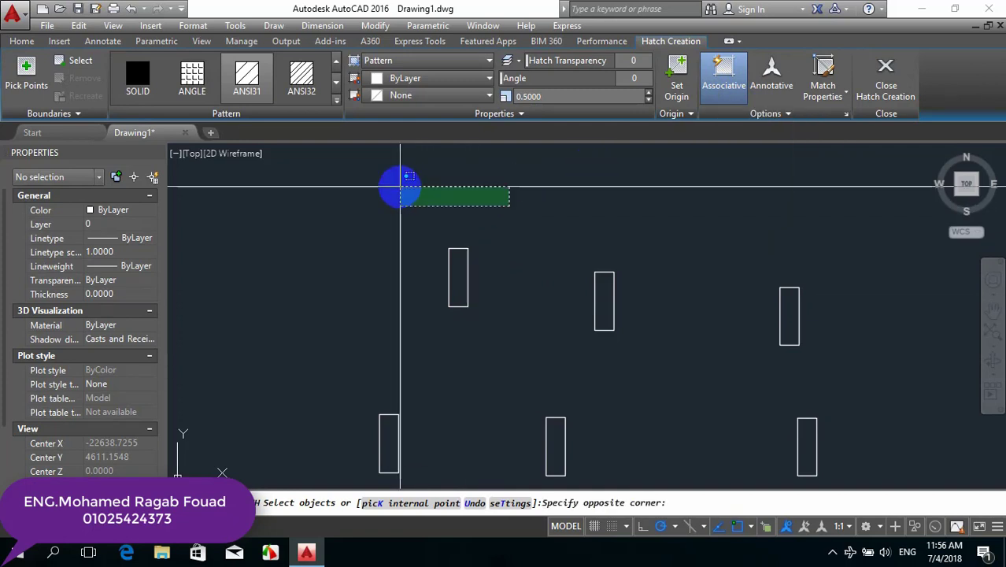
left_click(400, 183)
scroll(447, 184, "down", 4)
left_click(370, 185)
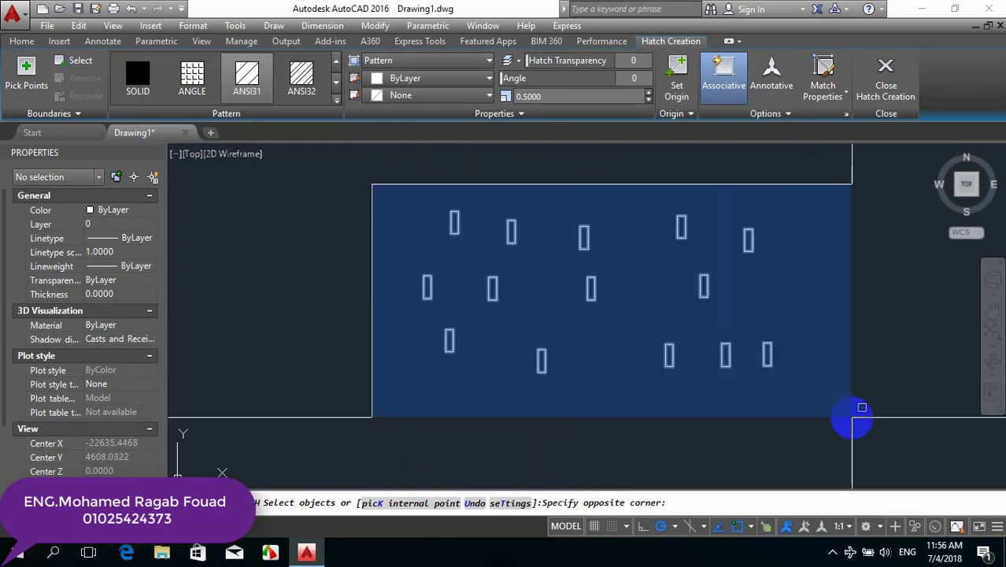
left_click(854, 416)
key("Return")
Try to move the first rectangle of the top row together with its hatch to a new location
scroll(441, 201, "up", 5)
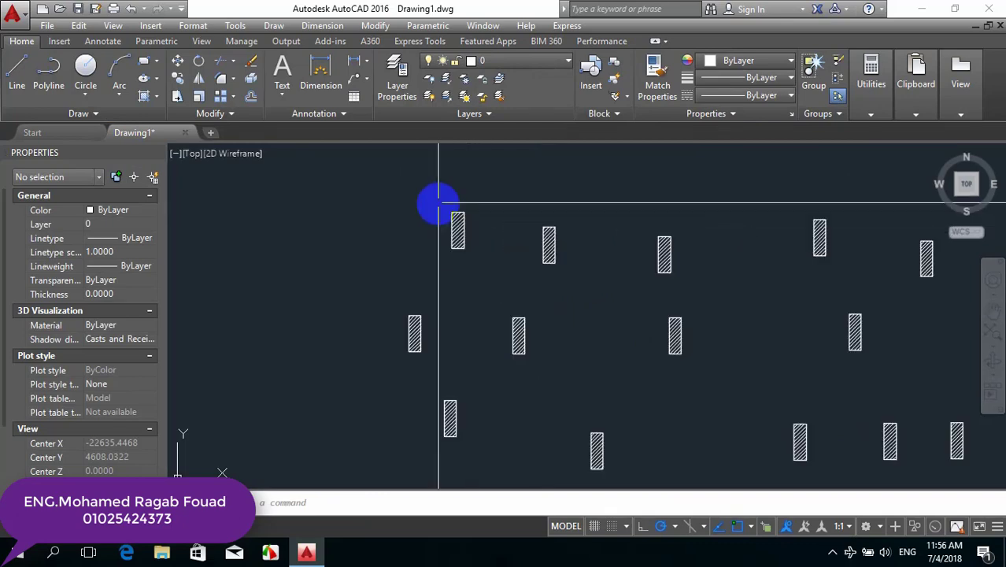
scroll(445, 256, "up", 4)
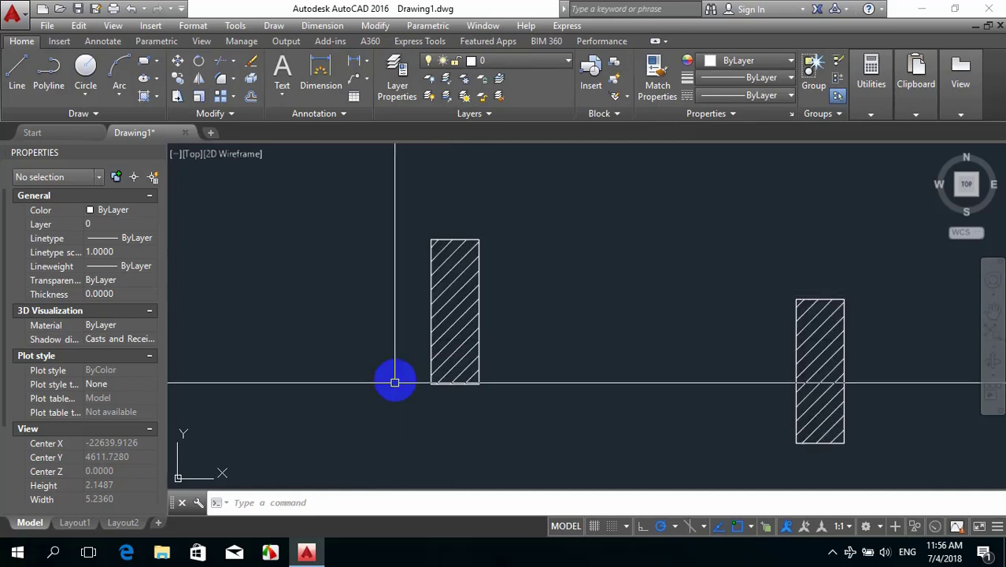
left_click(387, 427)
left_click(545, 202)
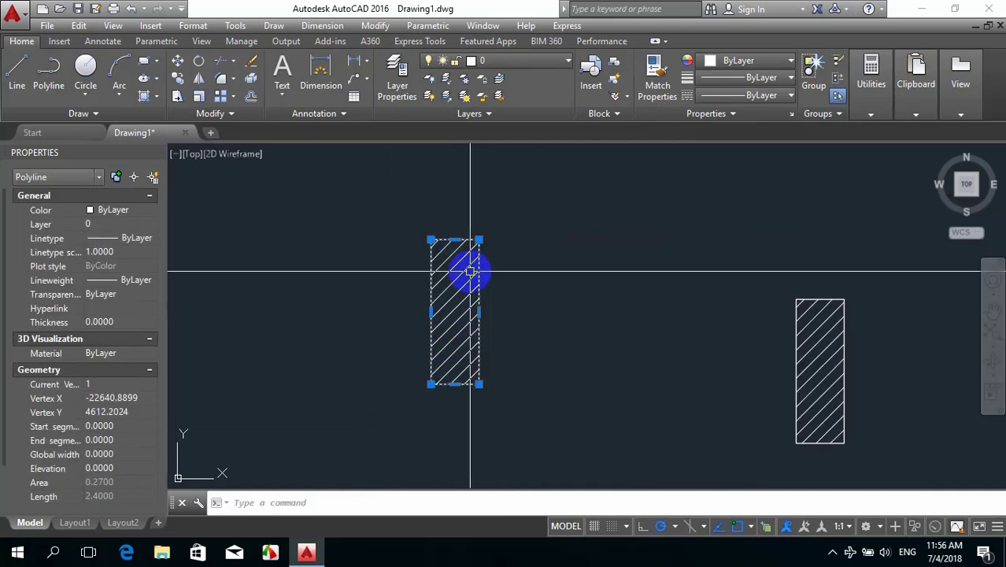
left_click(530, 215)
left_click(344, 387)
scroll(464, 249, "down", 5)
scroll(476, 226, "up", 4)
left_click(488, 219)
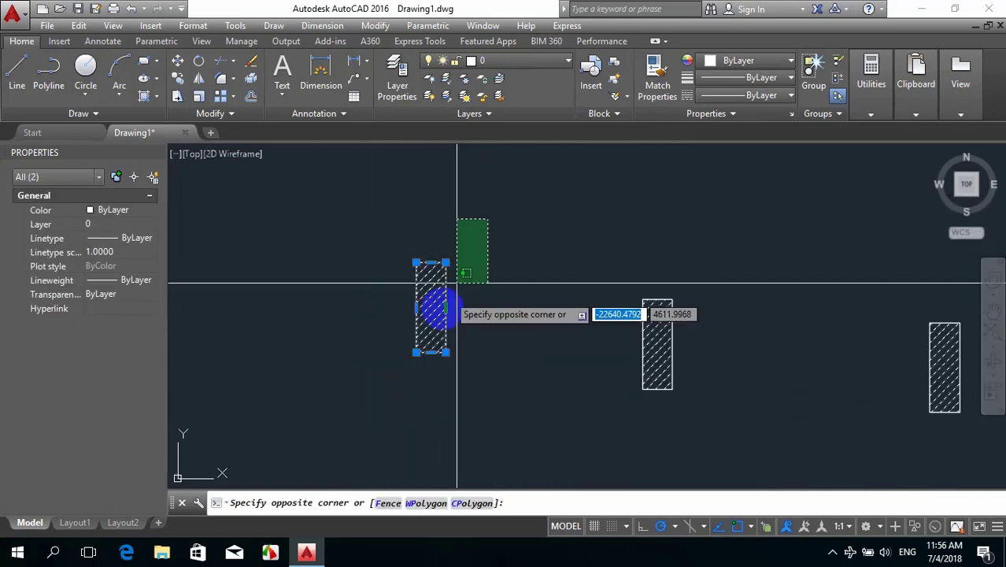
left_click(337, 397)
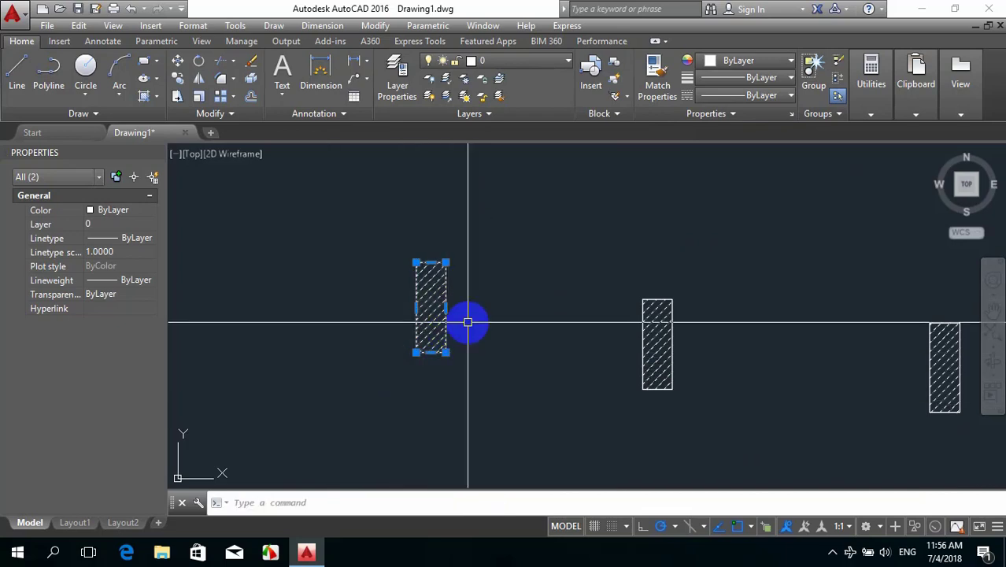
type("m")
key("Return")
left_click(465, 366)
scroll(464, 276, "down", 3)
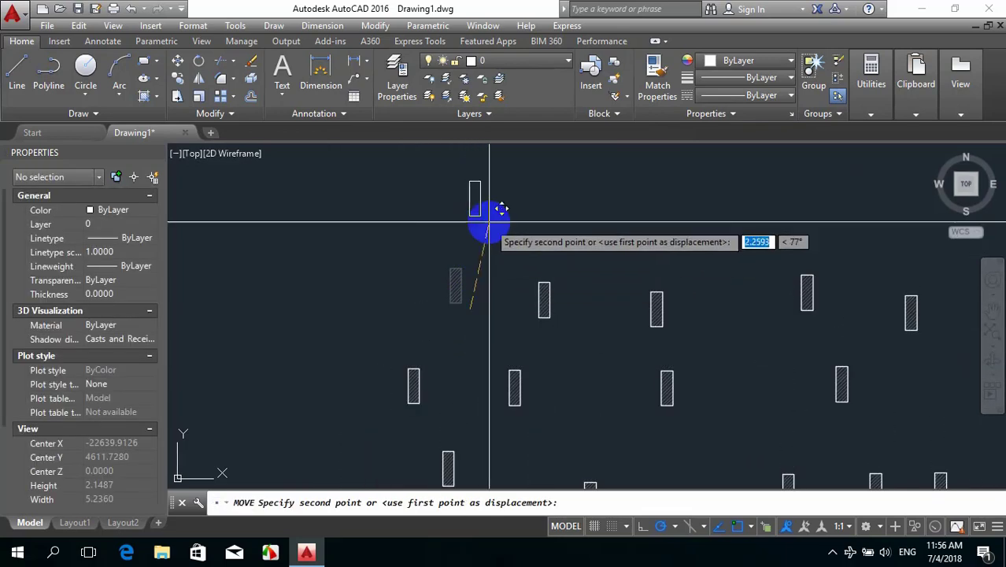
left_click(549, 338)
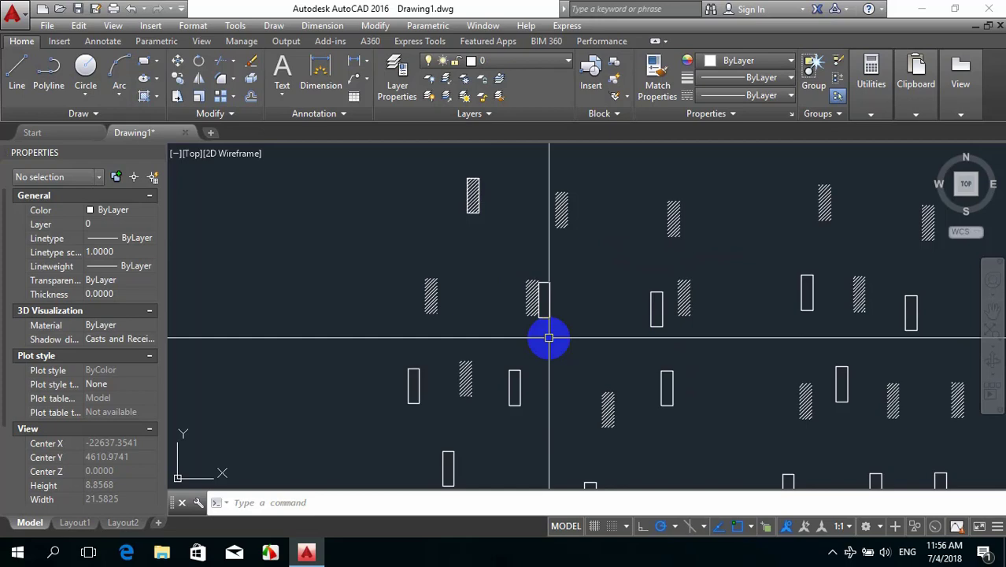
Select the displaced hatch to examine which areas it covers, and undo the move
left_click(560, 214)
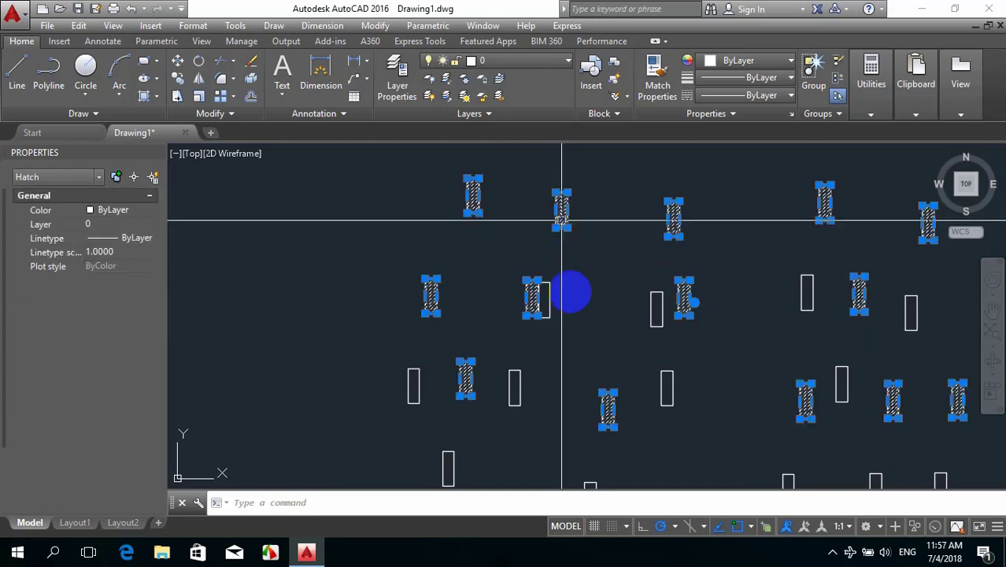
mouse_move(581, 344)
middle_mouse_down()
mouse_move(557, 295)
mouse_move(268, 354)
middle_mouse_up()
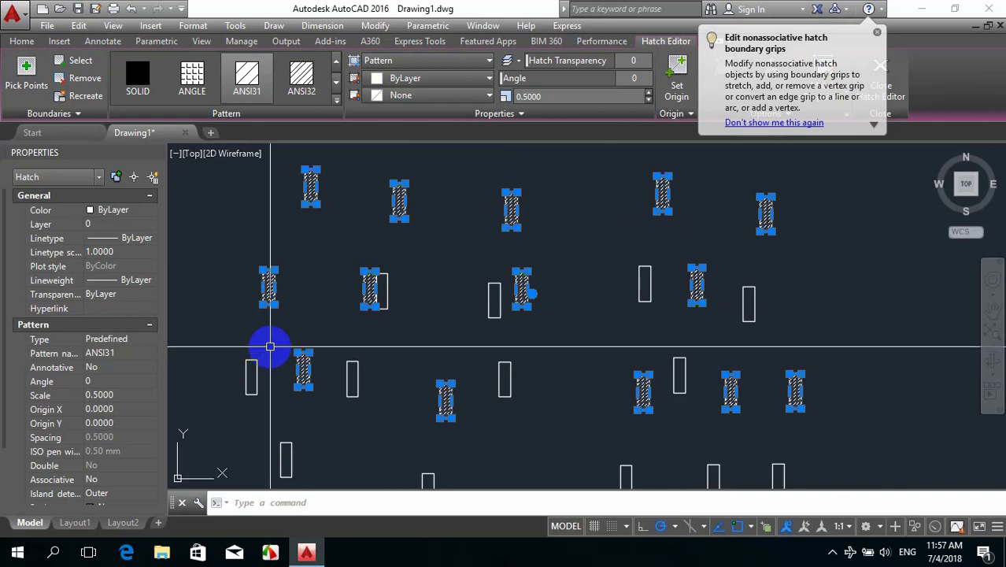
key("Escape")
Separate the combined hatch into individual hatch objects, one for each rectangle
scroll(269, 348, "up", 5)
left_click(426, 292)
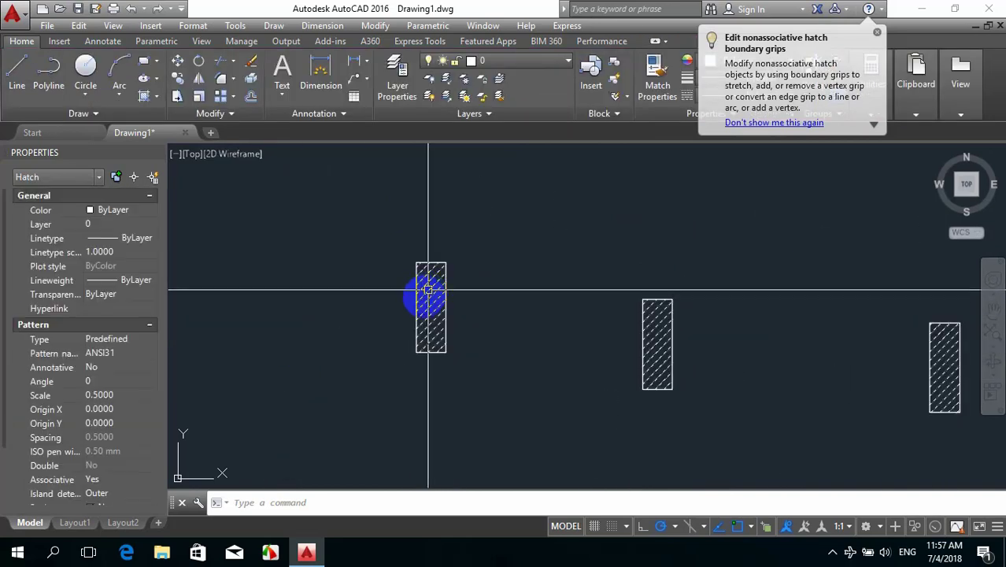
scroll(539, 303, "down", 5)
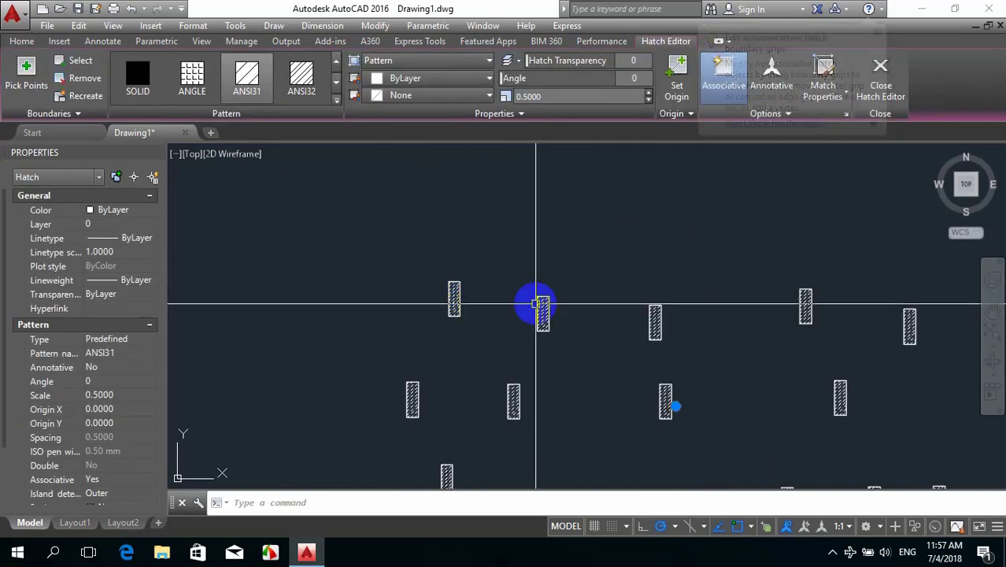
left_click(790, 115)
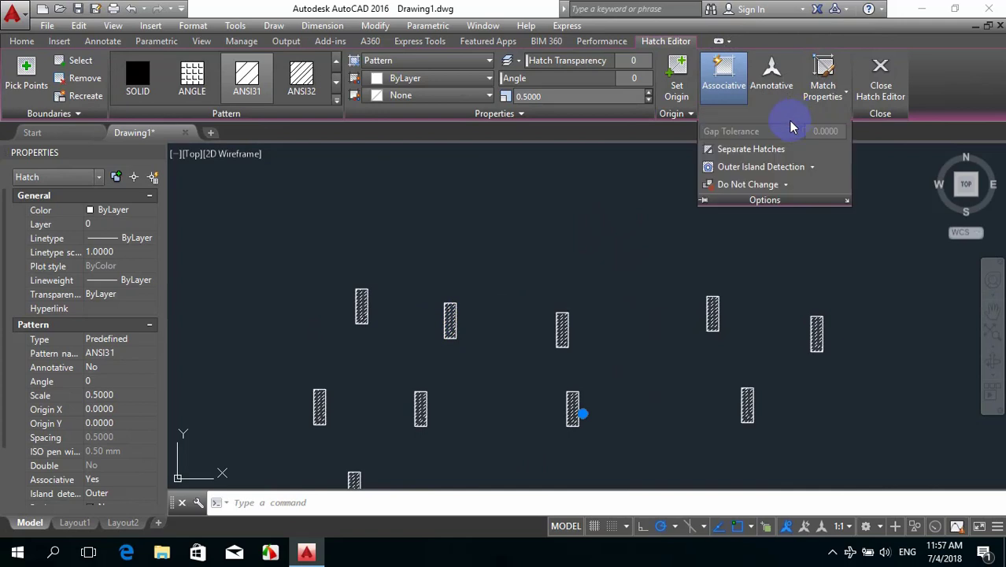
left_click(762, 152)
Select several top-row hatches one by one to check that each is an independent object, and clear the selection
scroll(438, 330, "up", 6)
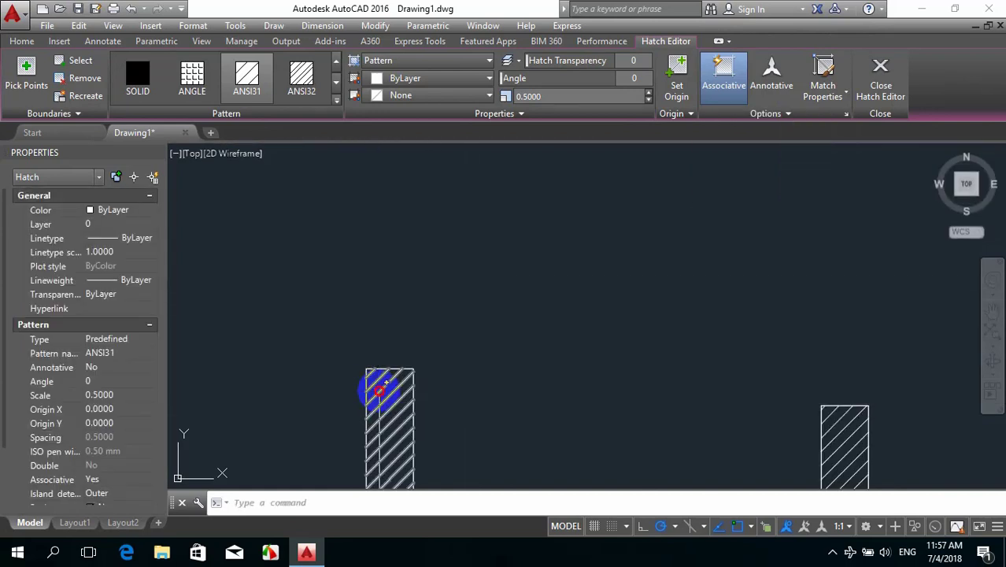
scroll(375, 326, "down", 6)
scroll(432, 337, "up", 4)
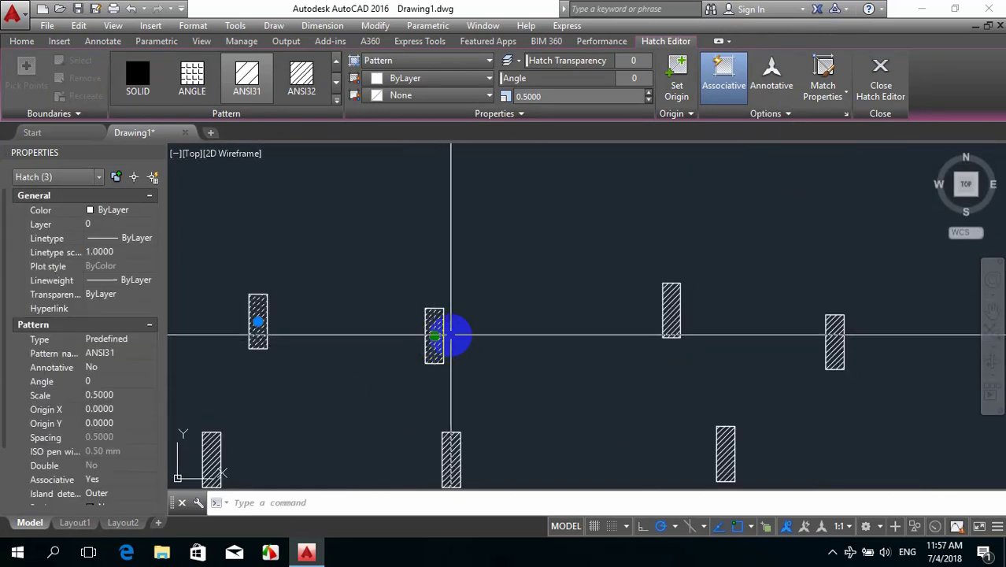
left_click(670, 303)
left_click(833, 339)
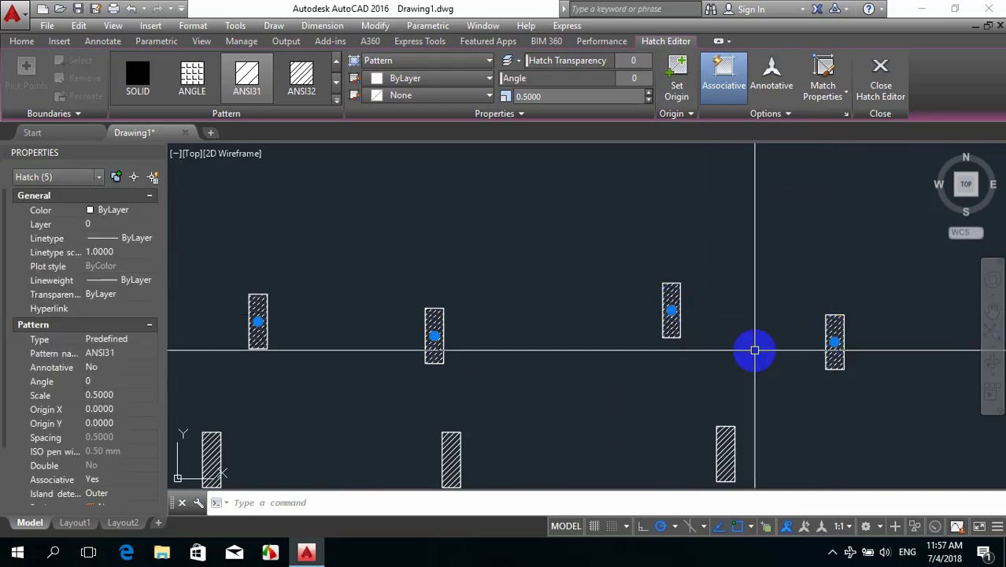
scroll(393, 303, "down", 6)
scroll(395, 297, "up", 3)
key("Escape")
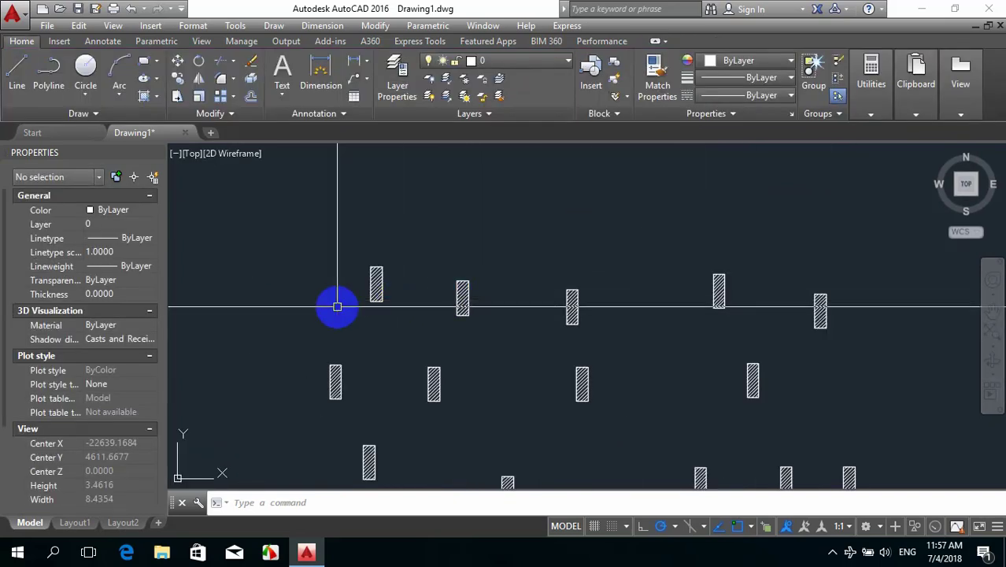
Check the Separate Hatches option for the first top-row rectangle's hatch, and deselect the hatch
left_click(375, 285)
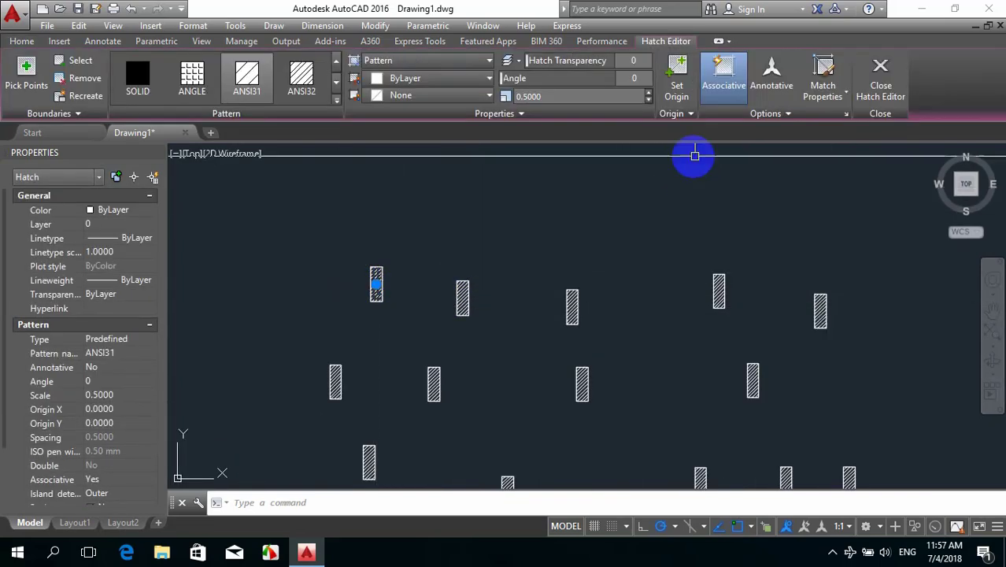
left_click(765, 115)
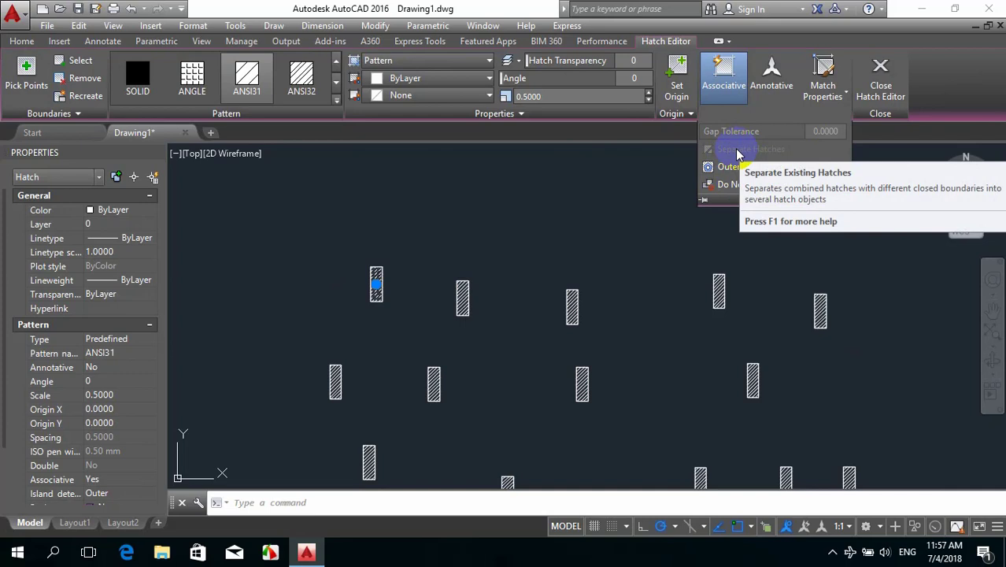
key("Escape")
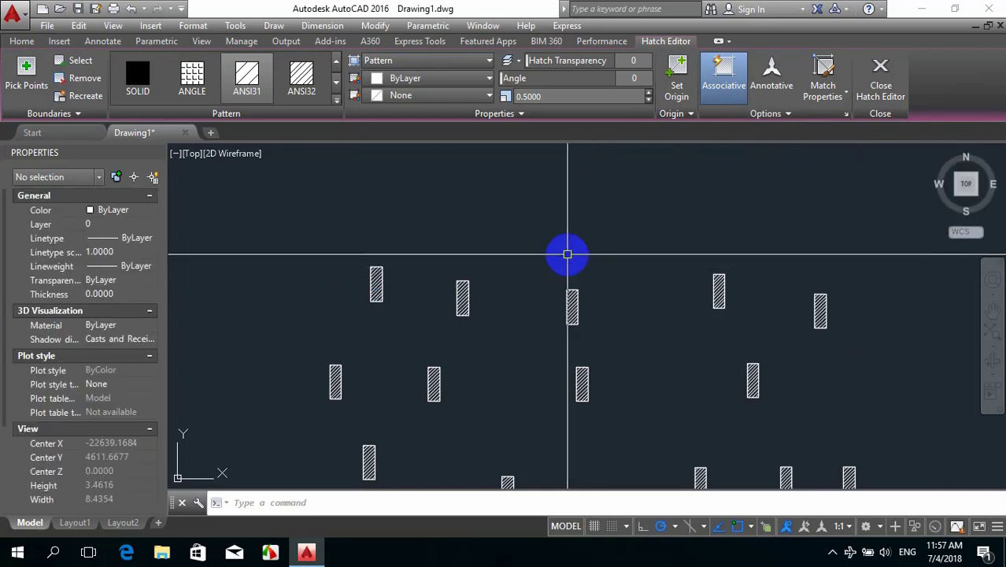
Look through the editing commands offered for the first top-row rectangle's hatch, and deselect it without choosing one
scroll(371, 292, "up", 5)
mouse_move(402, 300)
middle_mouse_down()
mouse_move(464, 346)
mouse_move(382, 348)
mouse_move(499, 274)
mouse_move(499, 288)
middle_mouse_up()
left_click(500, 288)
right_click(589, 252)
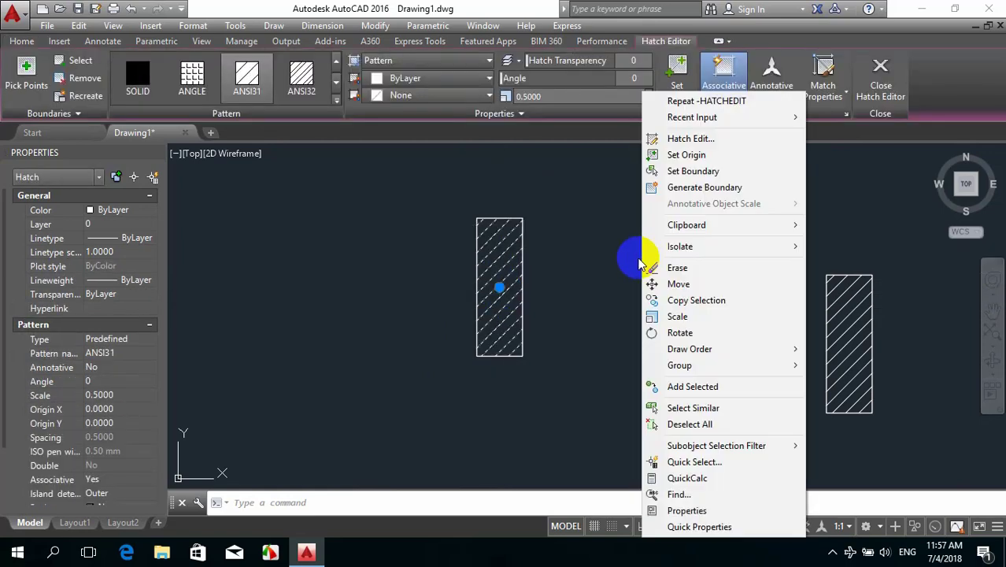
key("Escape")
scroll(525, 262, "down", 3)
middle_click_drag(452, 314, 453, 314)
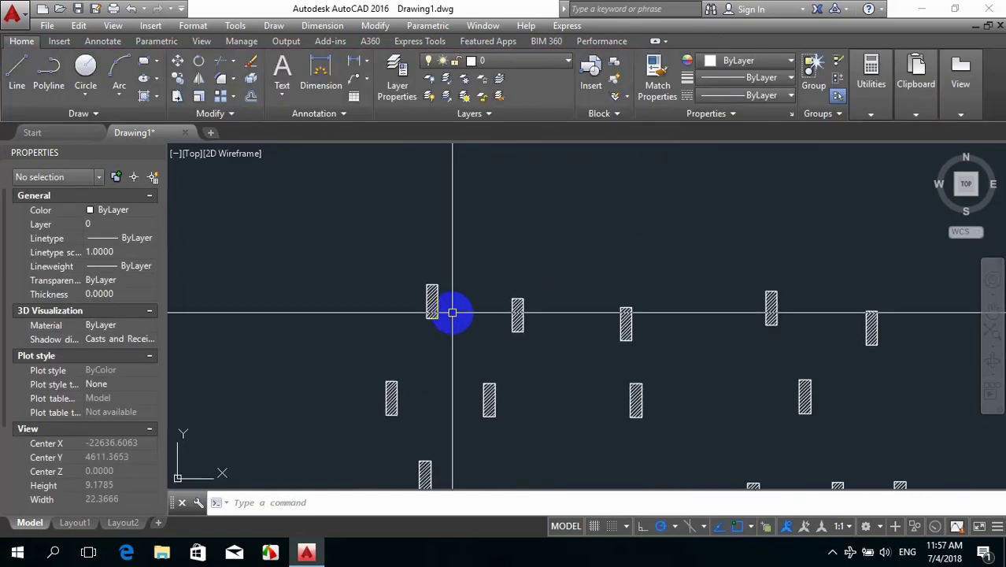
scroll(441, 307, "up", 5)
left_click(450, 315)
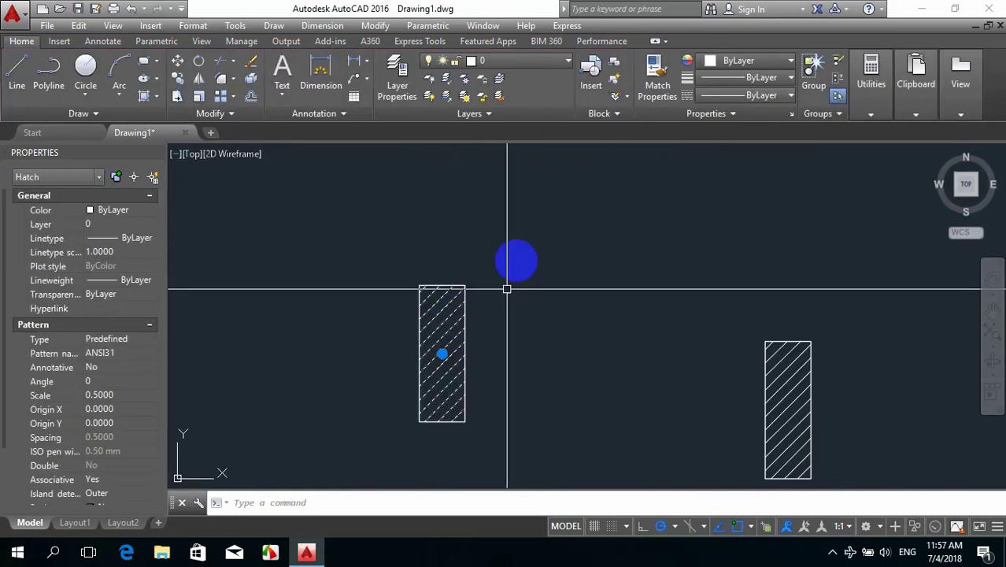
scroll(393, 276, "down", 5)
scroll(409, 249, "up", 2)
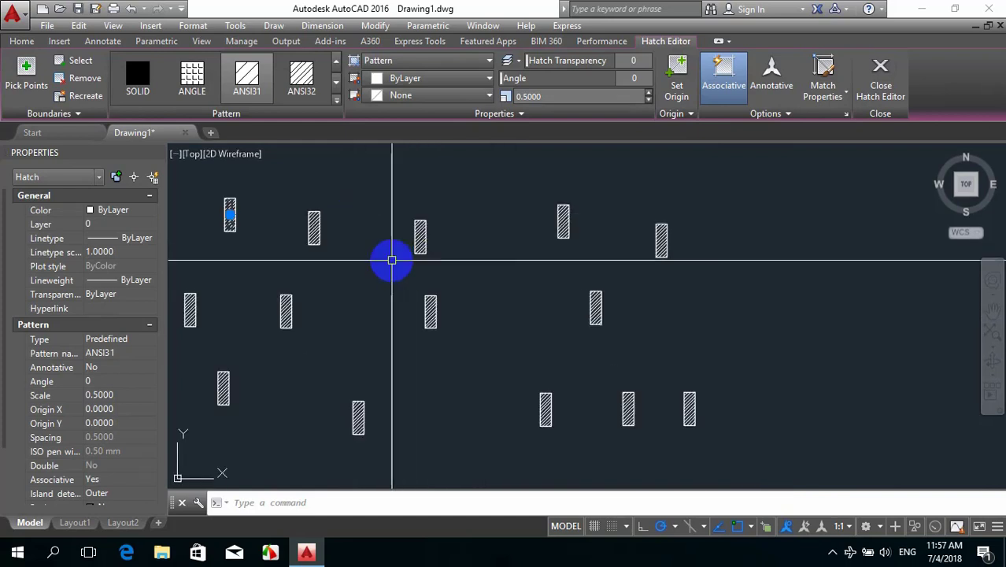
right_click(392, 261)
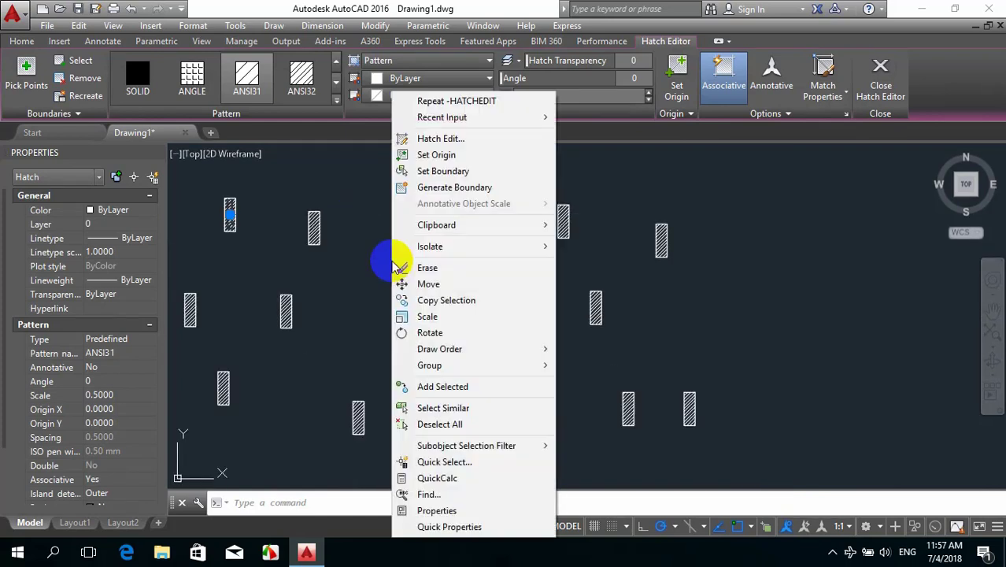
key("Escape")
Review the additional hatch options again for a single top-row hatch, and clear the selection
scroll(315, 230, "up", 5)
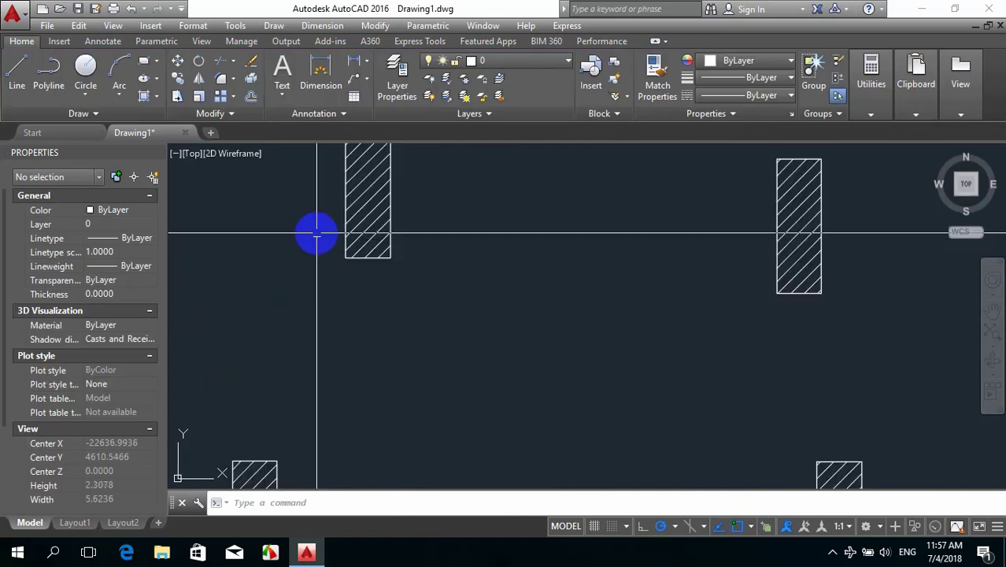
left_click(360, 195)
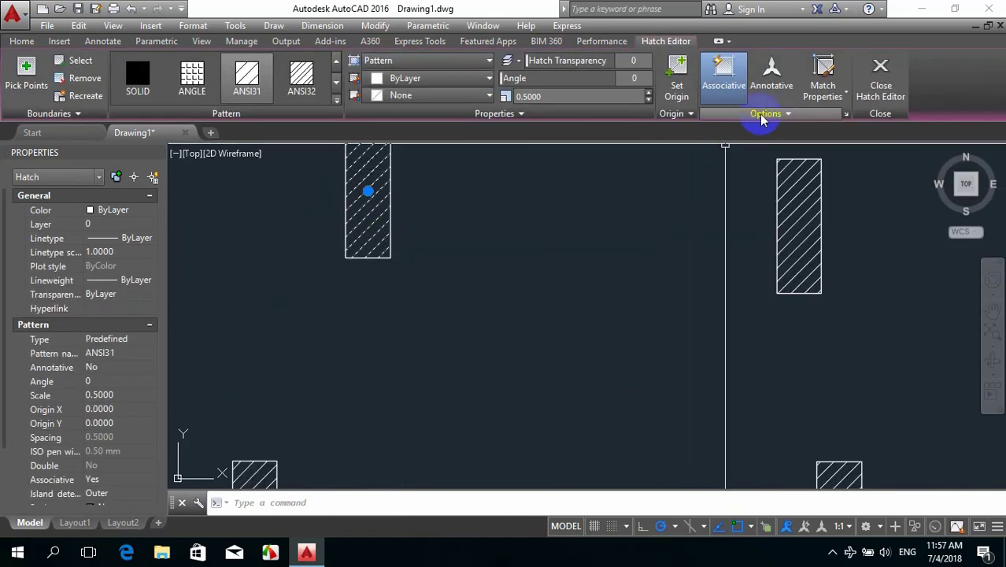
left_click(754, 120)
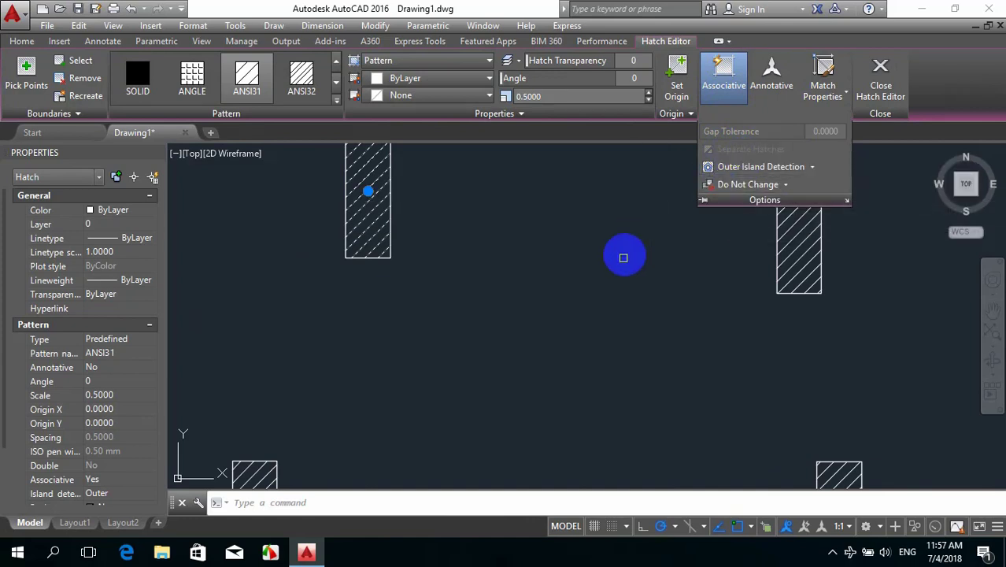
key("Escape")
Select the first top-row rectangle's hatch, extend the selection to all similar hatches, and delete them
scroll(414, 317, "down", 5)
middle_click_drag(390, 324, 479, 342)
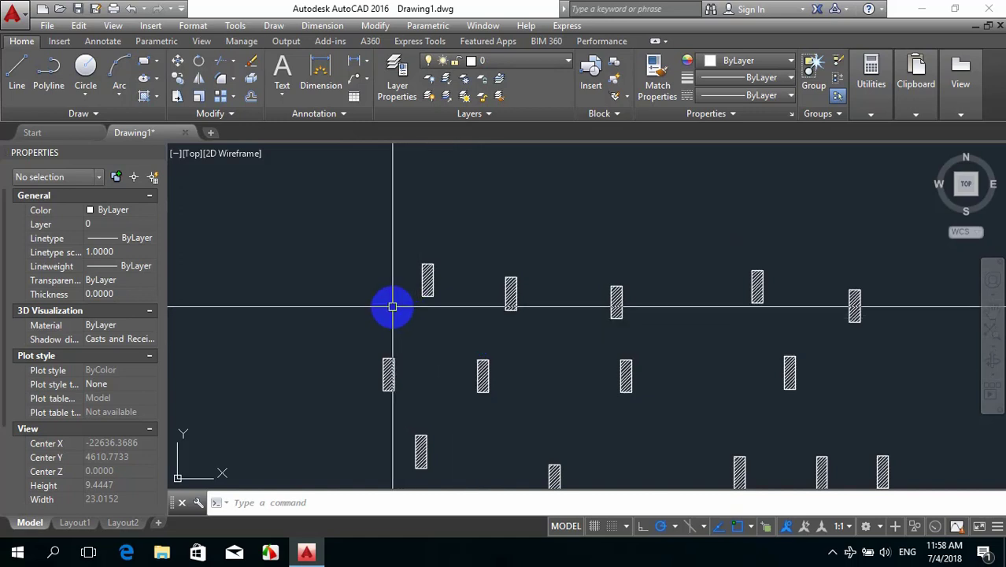
scroll(417, 279, "up", 5)
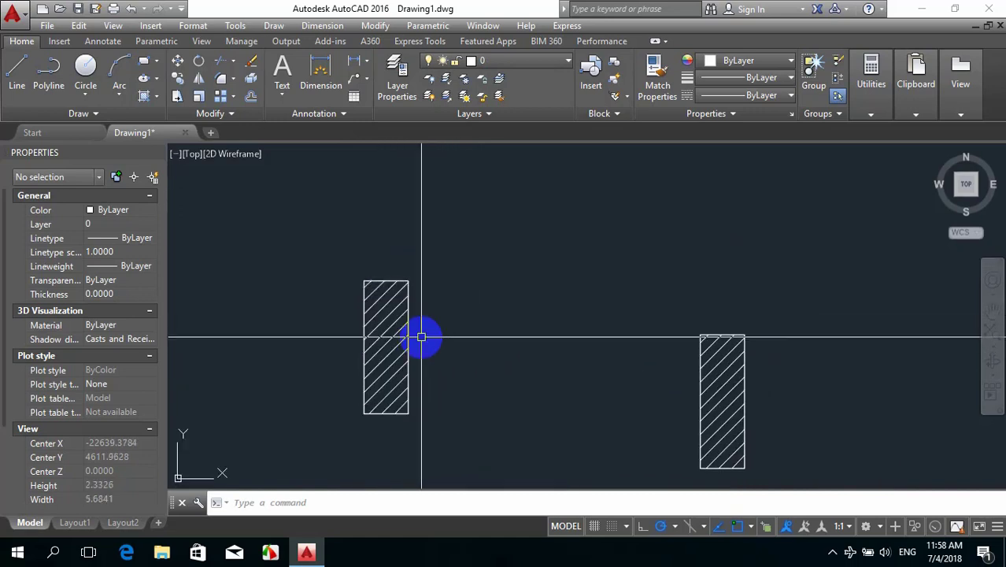
left_click(386, 315)
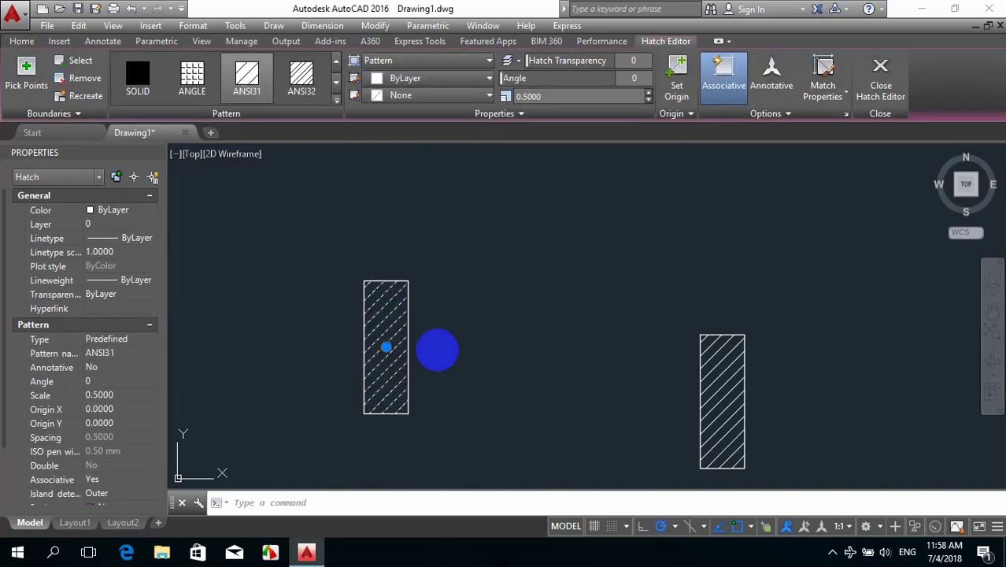
scroll(455, 306, "down", 4)
mouse_move(456, 305)
middle_mouse_down()
mouse_move(430, 303)
mouse_move(585, 281)
middle_mouse_up()
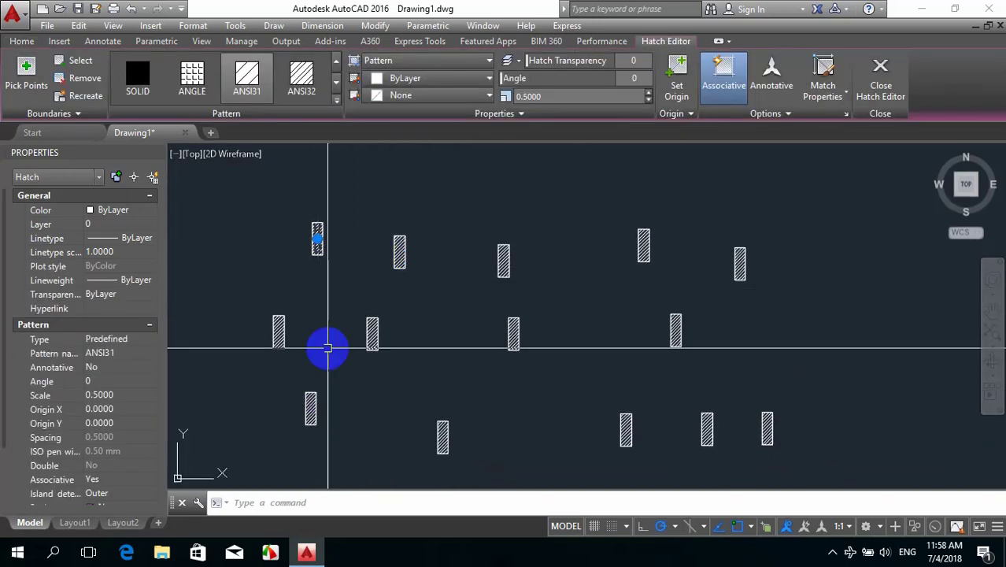
right_click(460, 296)
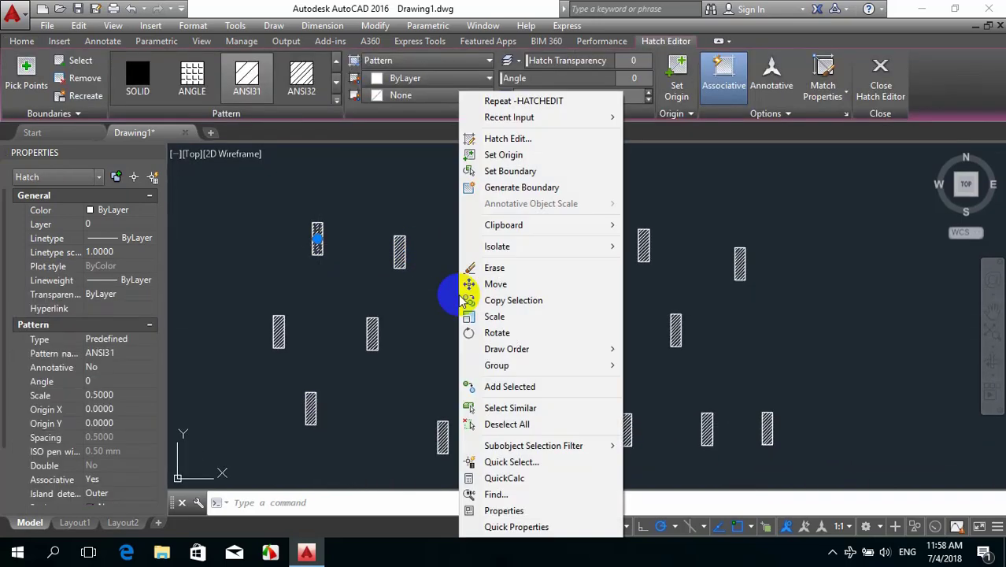
key("Escape")
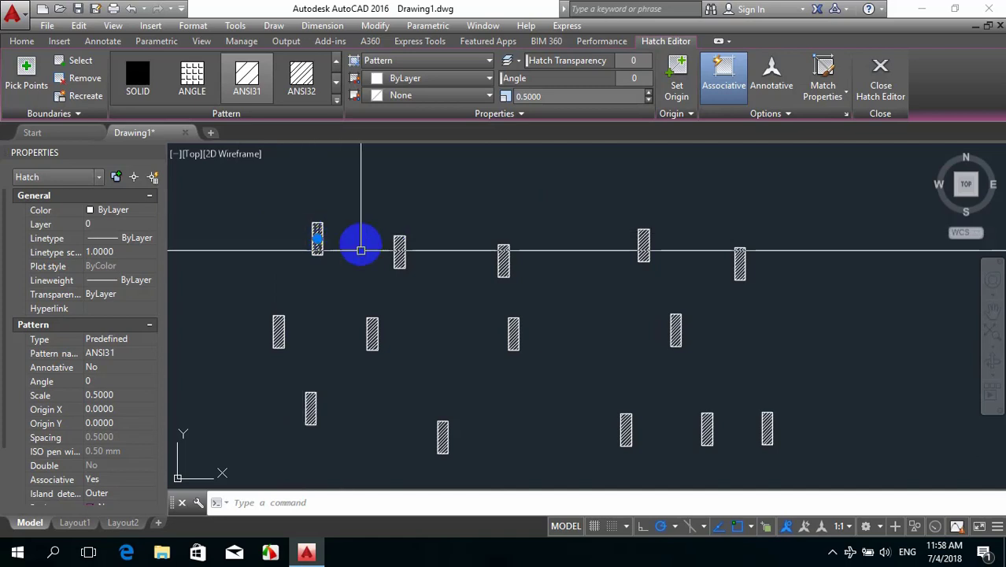
right_click(352, 190)
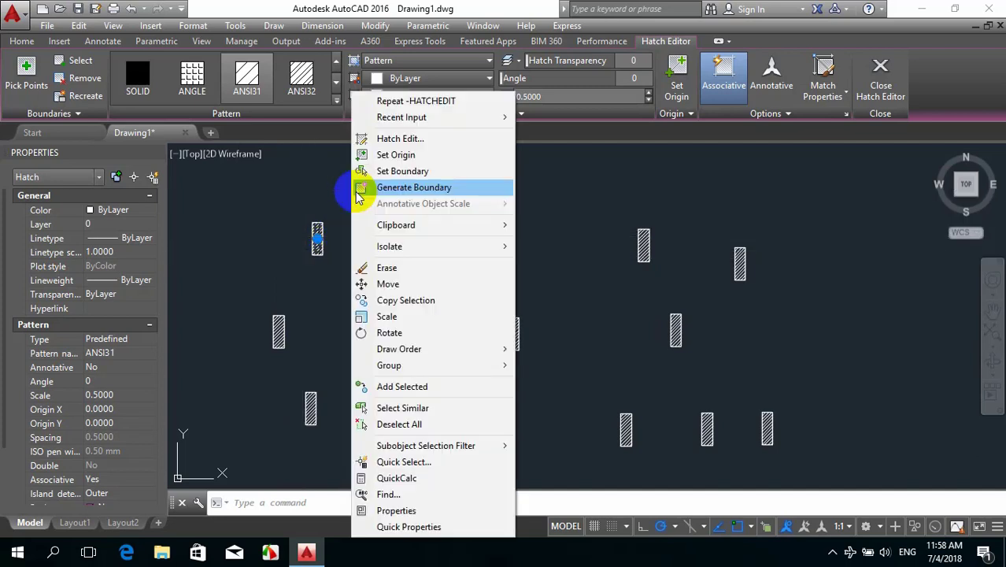
left_click(403, 405)
scroll(268, 227, "down", 4)
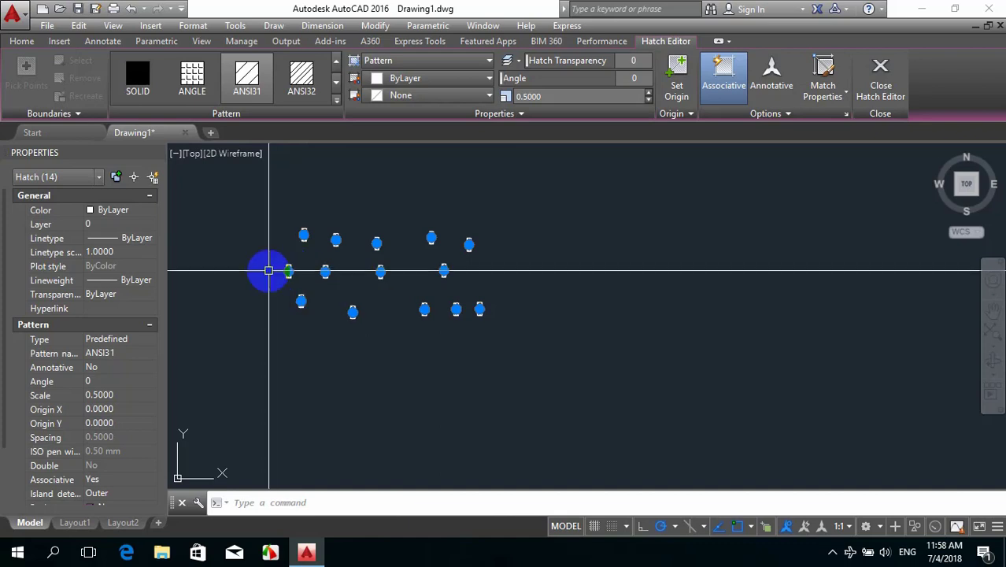
key("Delete")
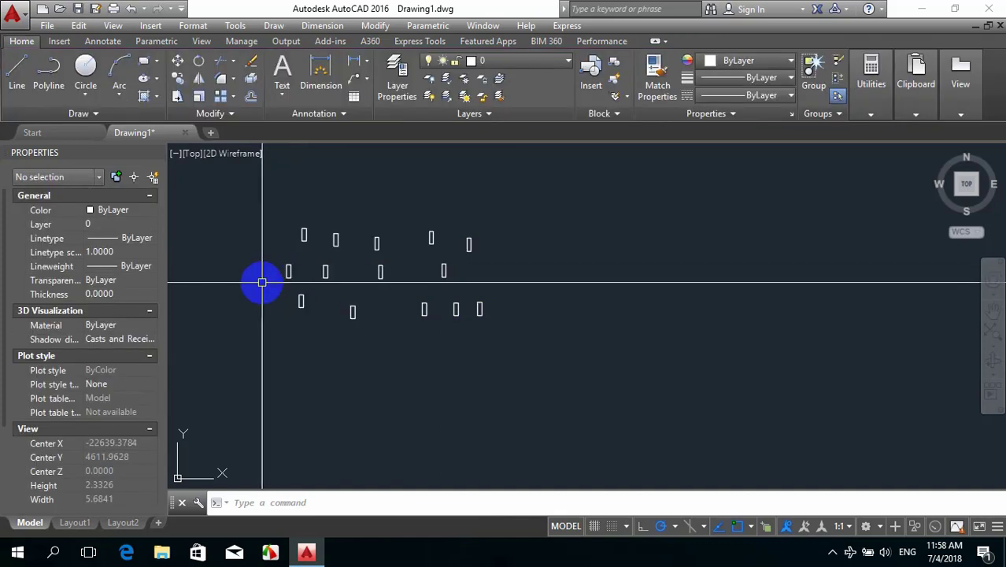
Hatch all the rectangles together with ANSI31 at scale 0.5, with the Associative option turned off
scroll(252, 231, "up", 5)
scroll(252, 231, "up", 3)
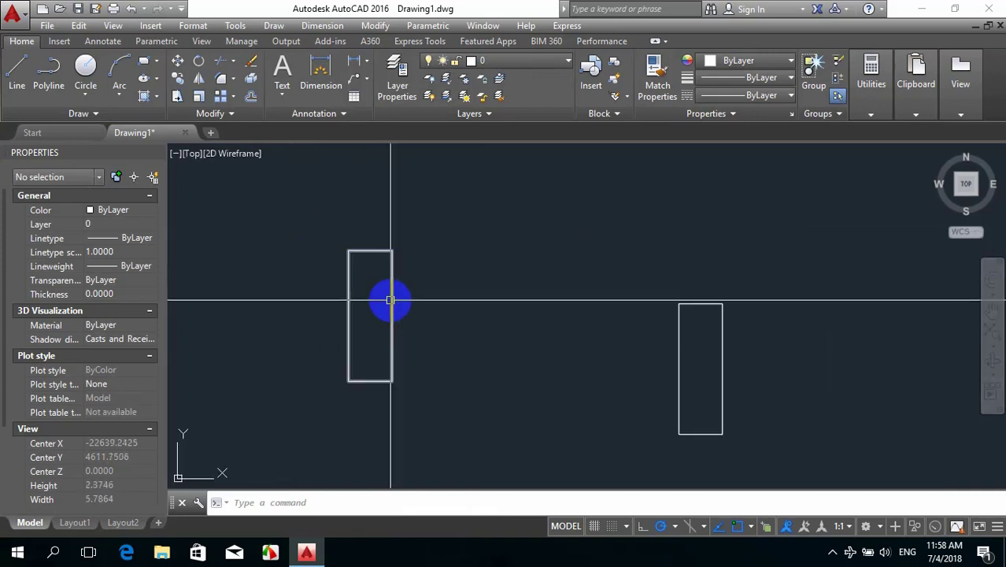
type("H")
key("Return")
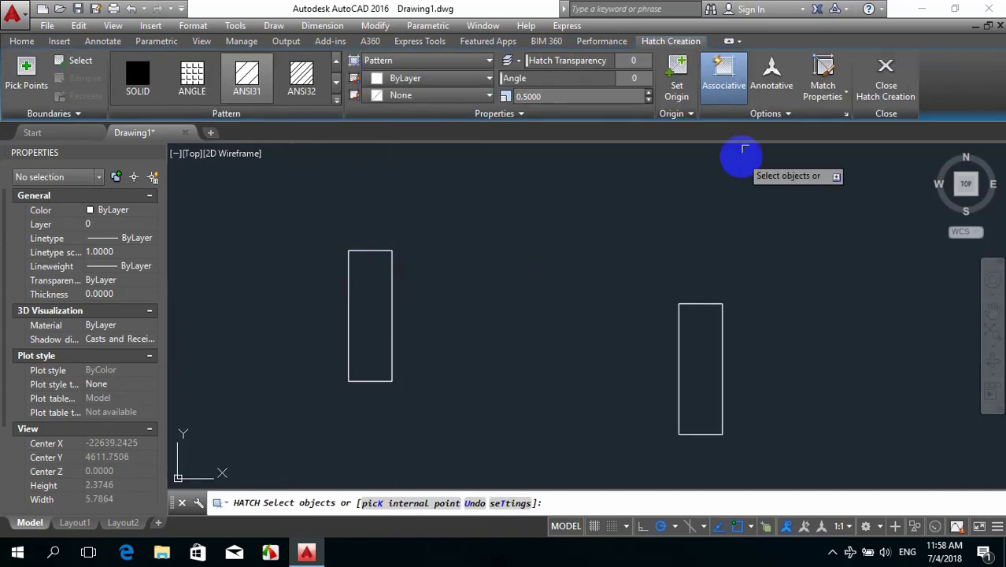
left_click(771, 117)
scroll(577, 207, "down", 6)
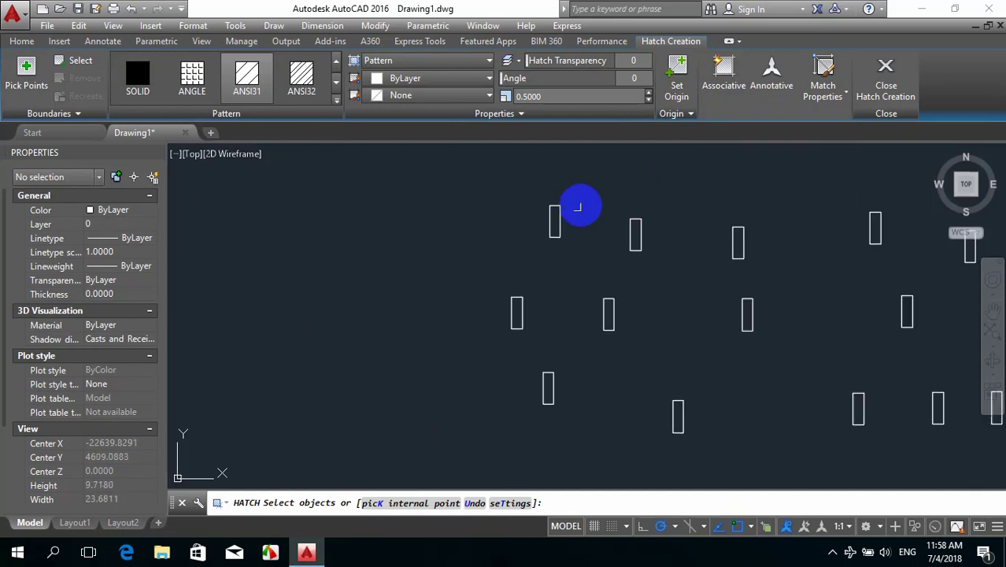
scroll(578, 207, "down", 2)
left_click(400, 187)
left_click(879, 418)
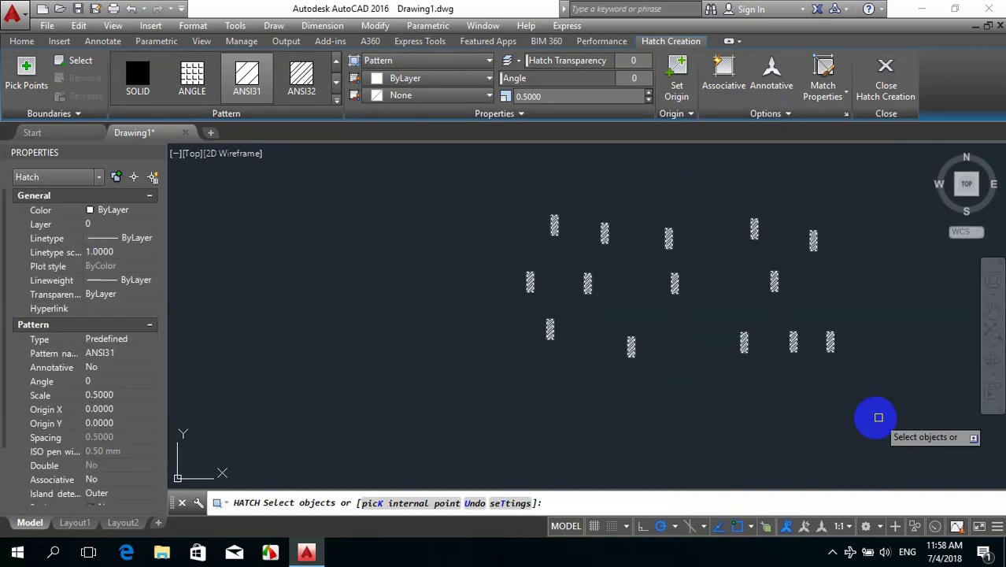
key("Return")
Stretch the right side of the first top-row rectangle outward by 0.2, including its non-associative hatch in the crossing selection
scroll(561, 229, "up", 7)
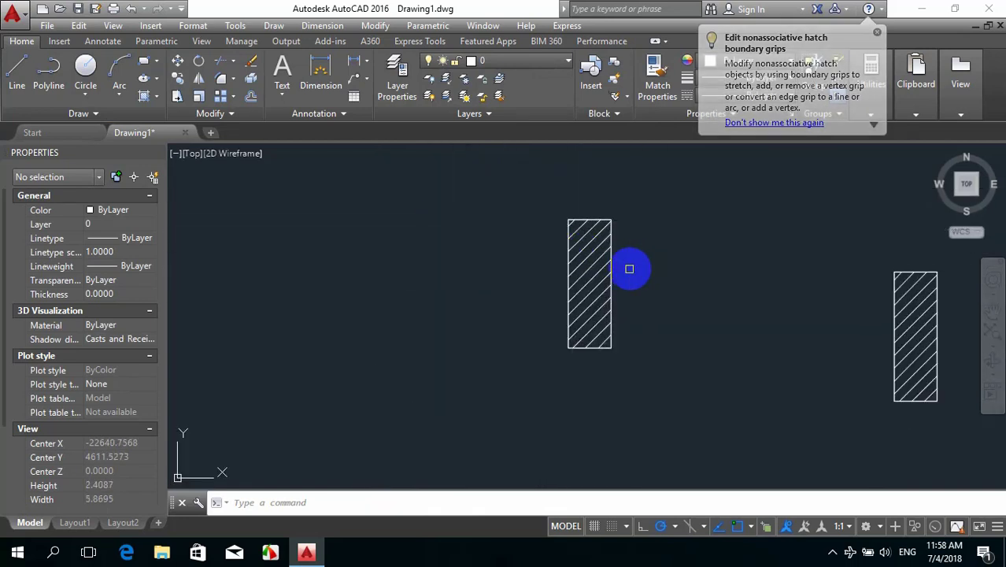
middle_click_drag(629, 266, 555, 267)
middle_click_drag(503, 226, 503, 240)
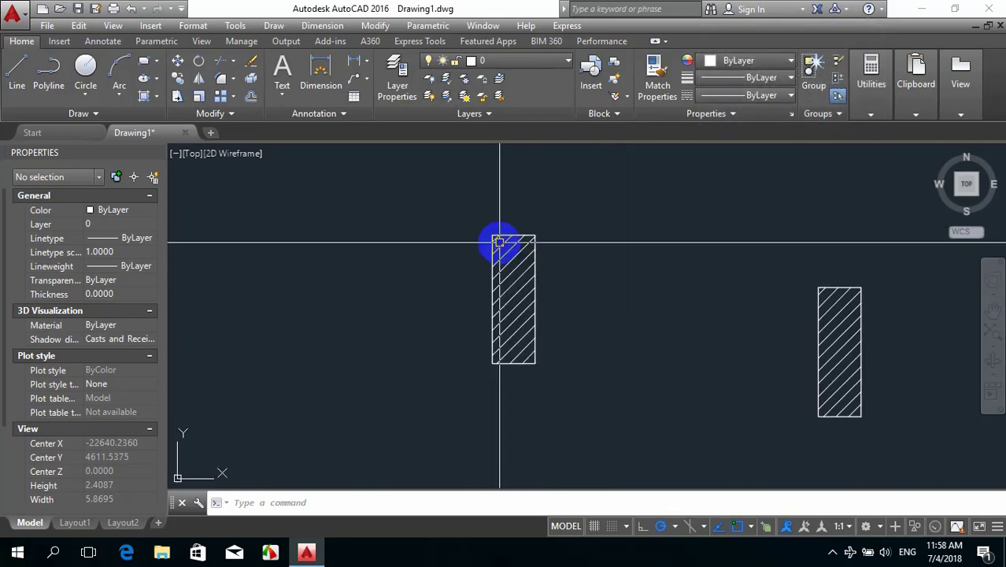
scroll(503, 240, "up", 4)
scroll(607, 229, "down", 5)
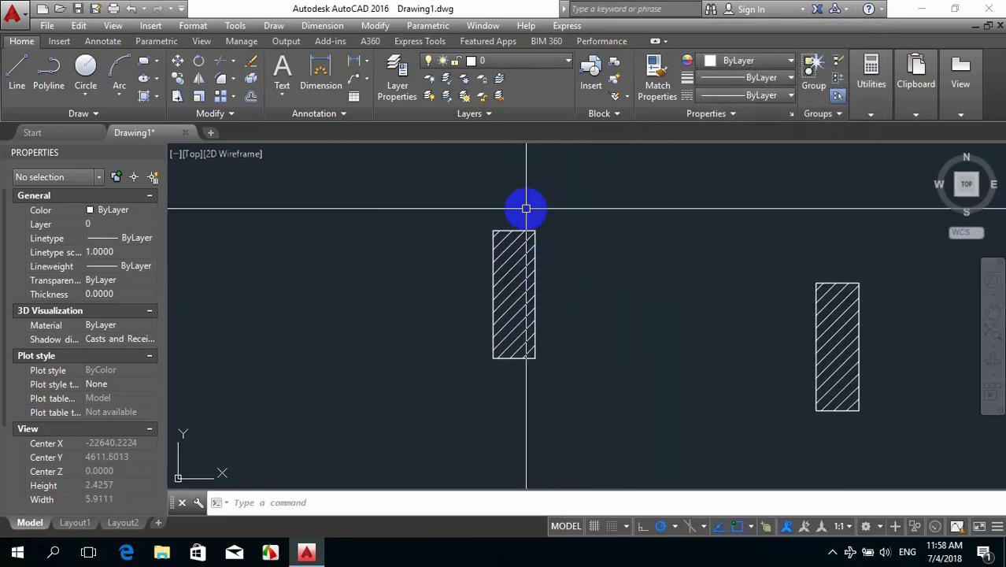
middle_click_drag(525, 206, 491, 203)
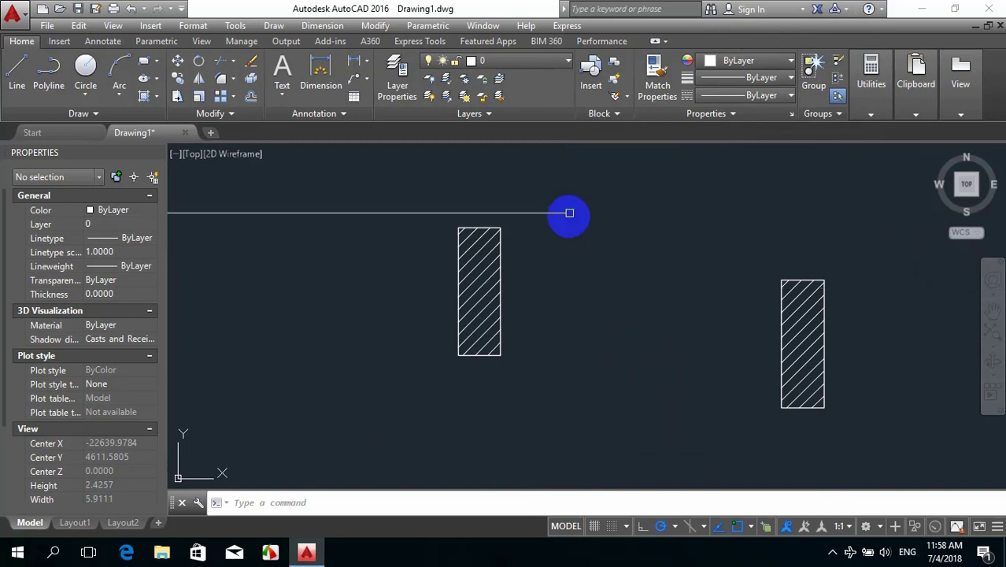
left_click(571, 183)
left_click(483, 411)
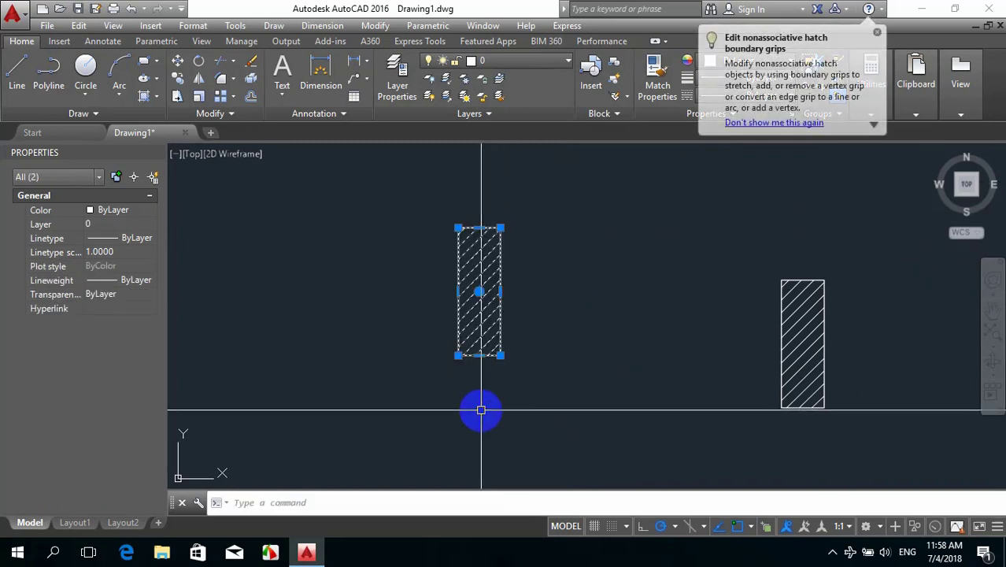
type("s")
key("Return")
left_click(481, 410)
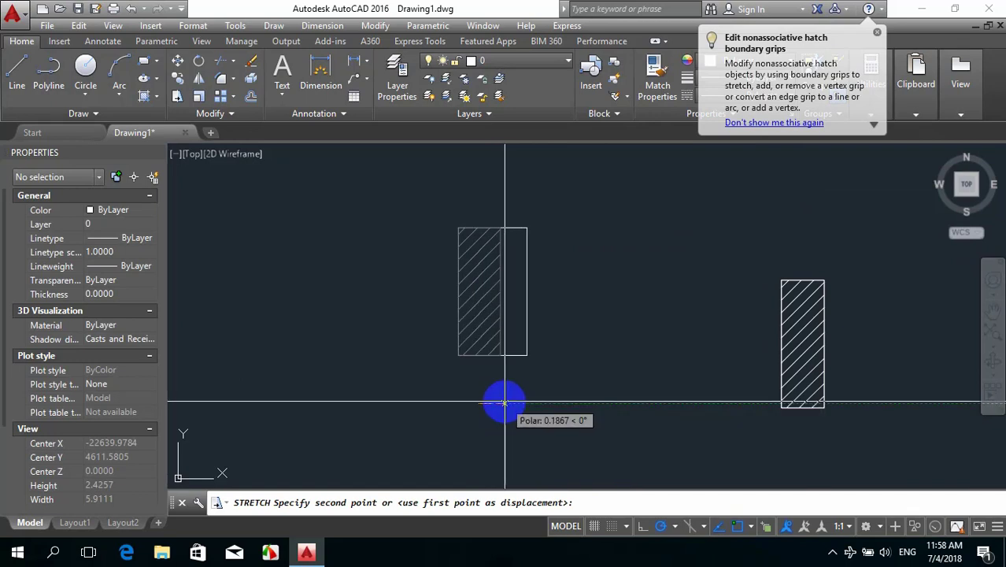
type("0.2")
key("Return")
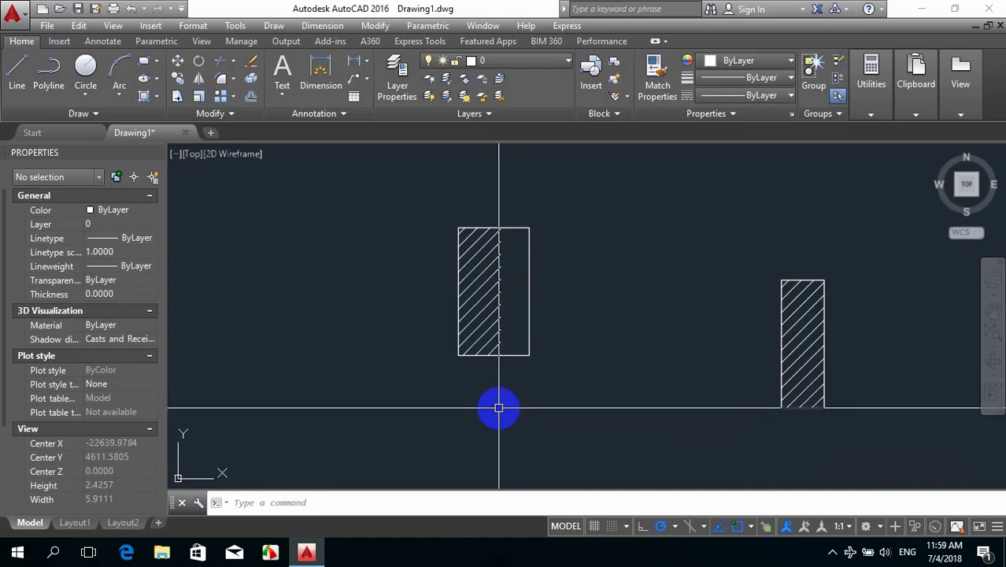
Select the first top-row rectangle's non-associative hatch along with all similar hatches, and delete them
left_click(471, 315)
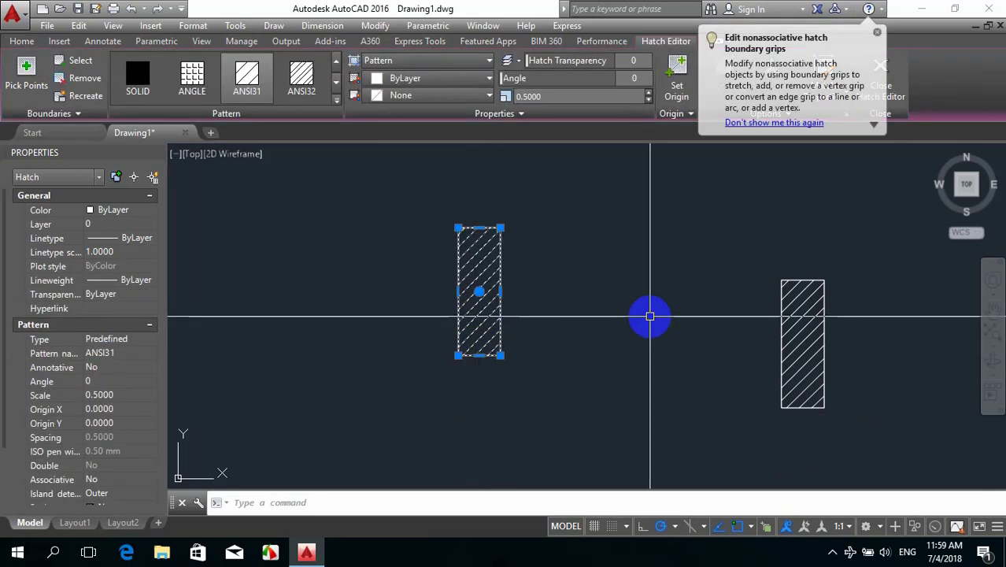
right_click(649, 315)
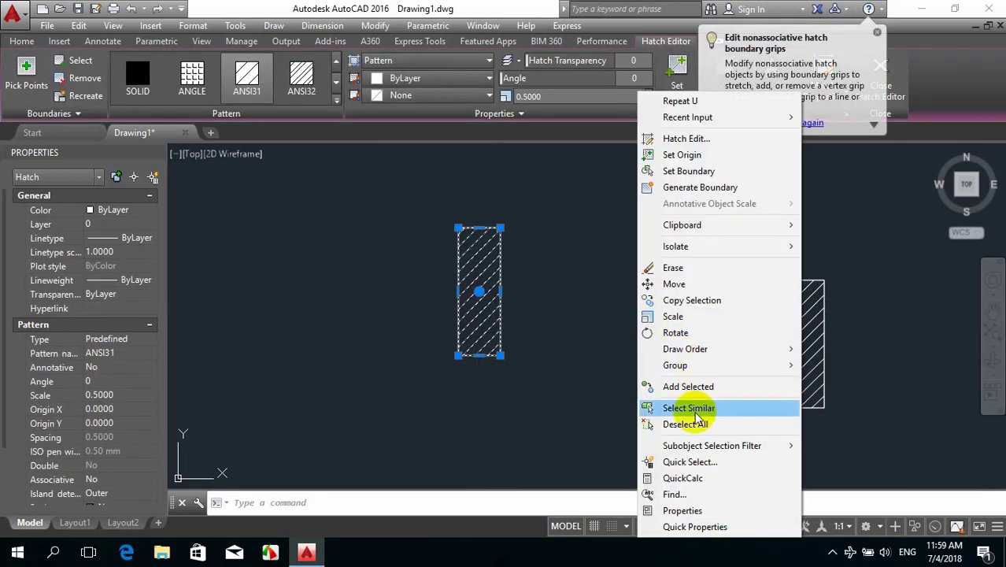
left_click(697, 408)
key("Delete")
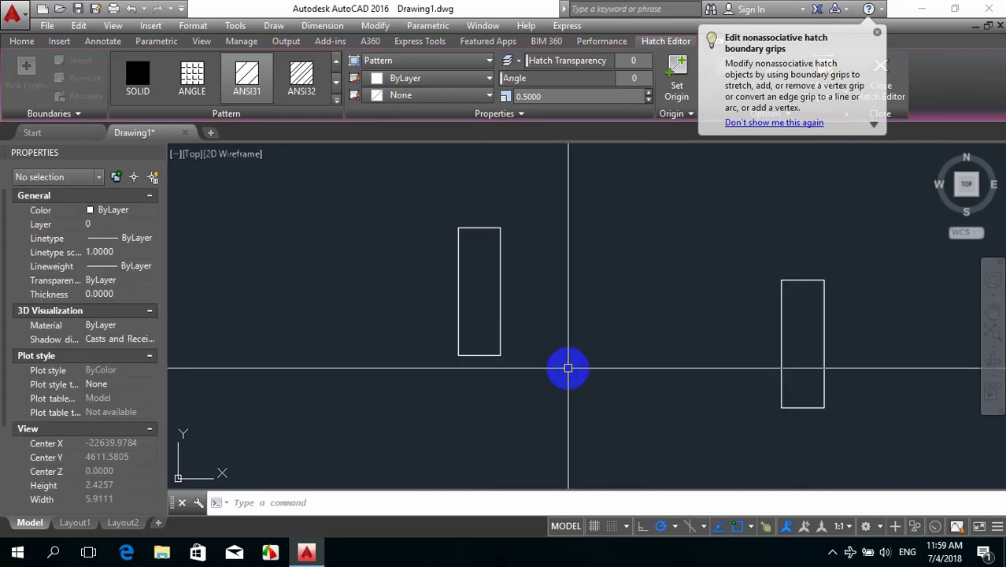
Hatch all the rectangles with ANSI31 at scale 0.5, with the Associative option turned on
type("h")
key("Return")
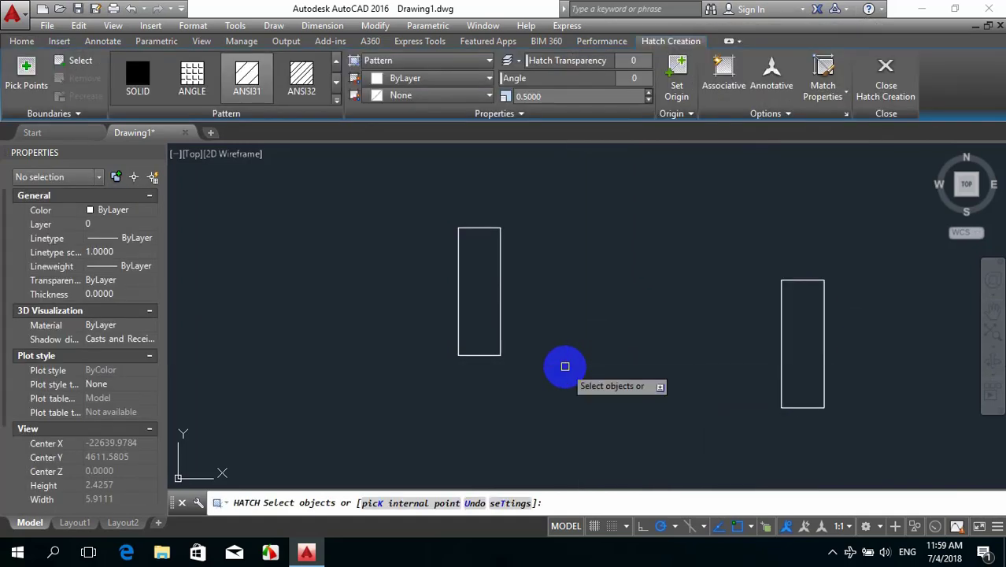
left_click(729, 99)
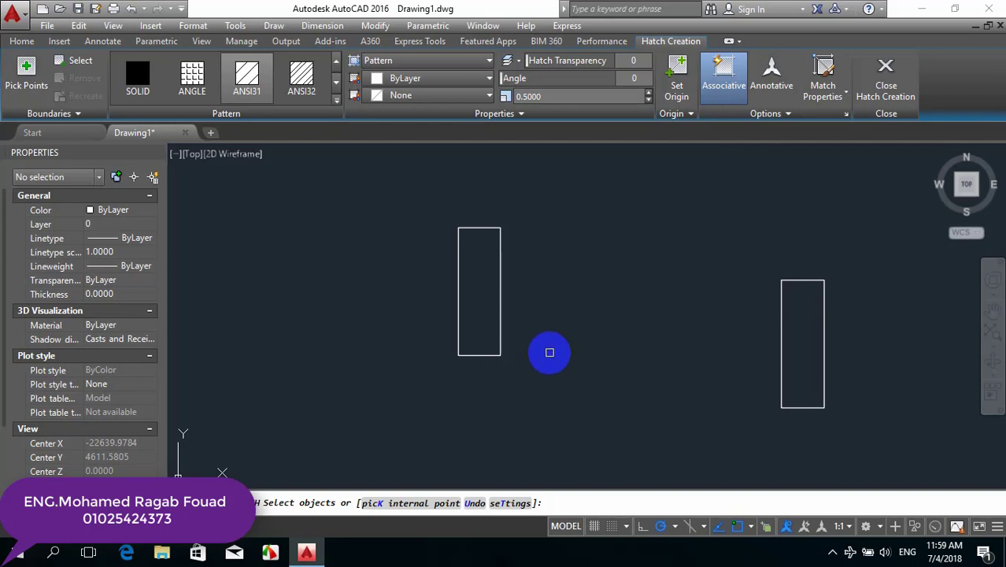
scroll(469, 233, "down", 5)
left_click(397, 175)
left_click(749, 371)
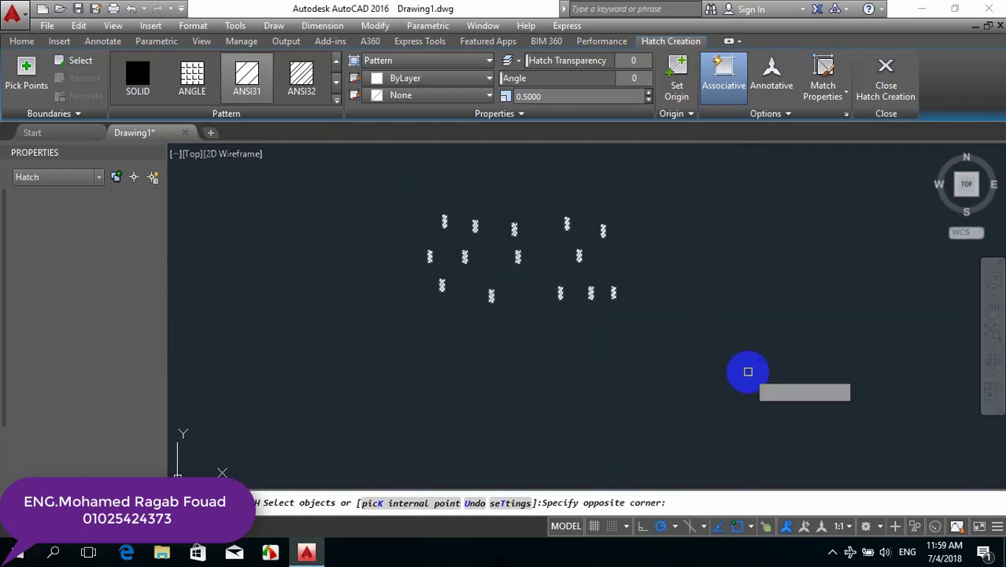
key("Return")
Check the Associative setting of the first top-row rectangle's hatch, and clear the selection
scroll(348, 276, "up", 5)
middle_click_drag(408, 296, 421, 293)
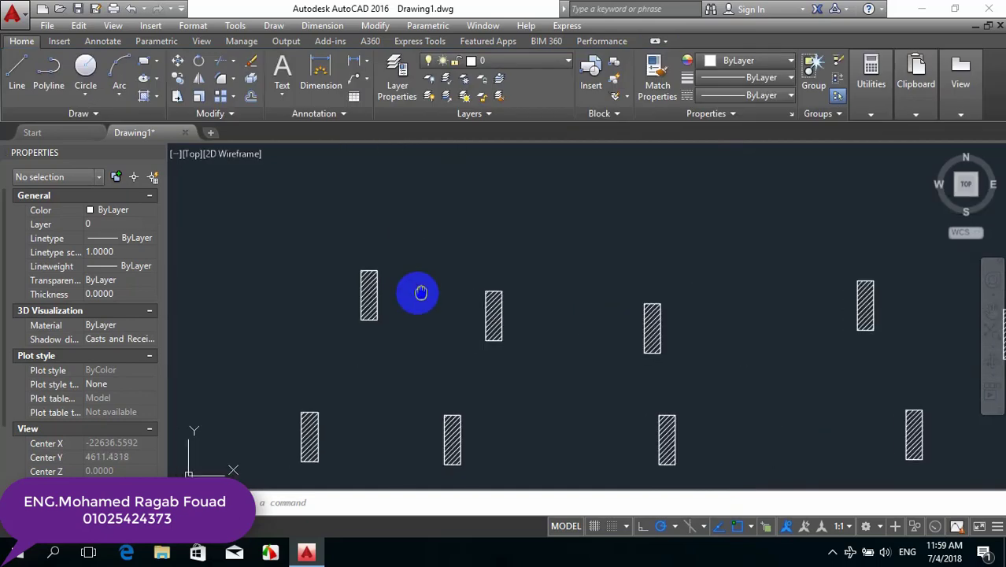
scroll(456, 260, "up", 4)
left_click(457, 293)
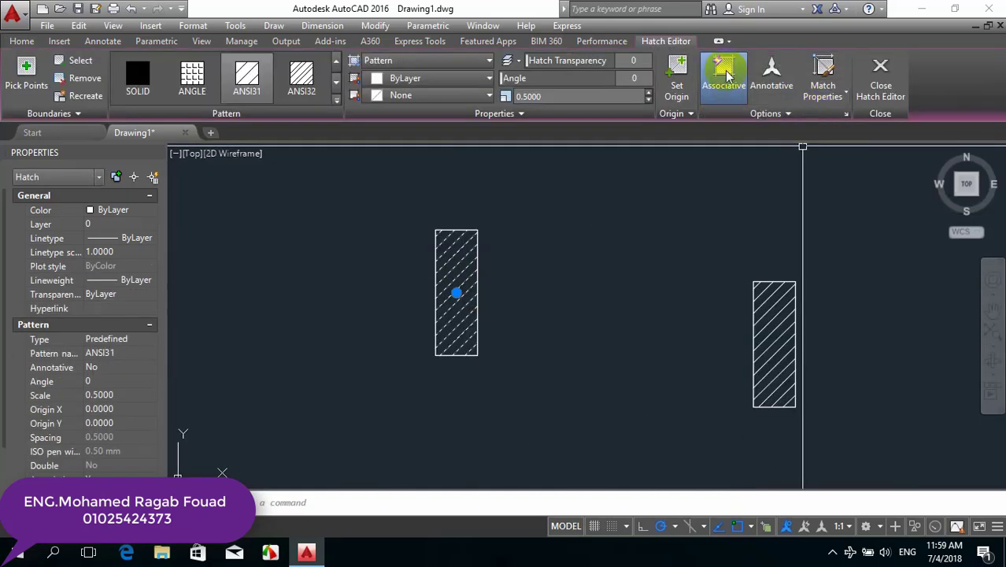
key("Escape")
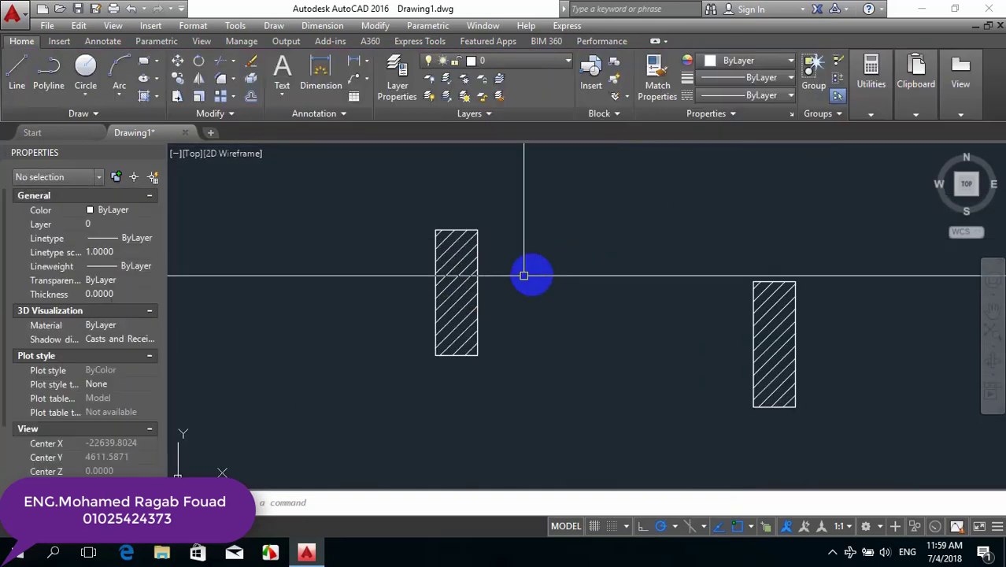
Stretch the right side of the first top-row rectangle outward by 0.2, together with its associative hatch
left_click(516, 186)
left_click(461, 404)
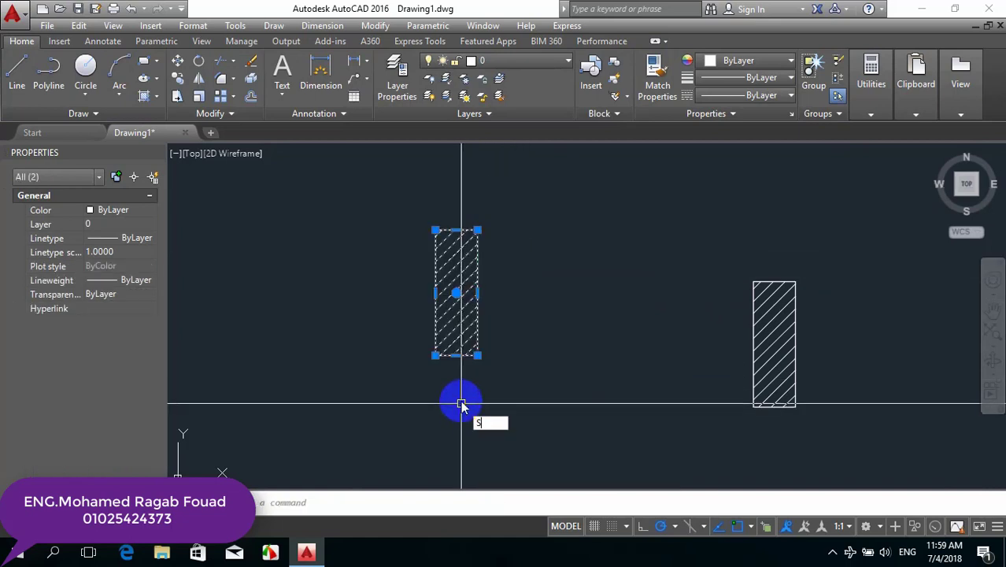
type("s")
key("Return")
left_click(462, 404)
type("0.")
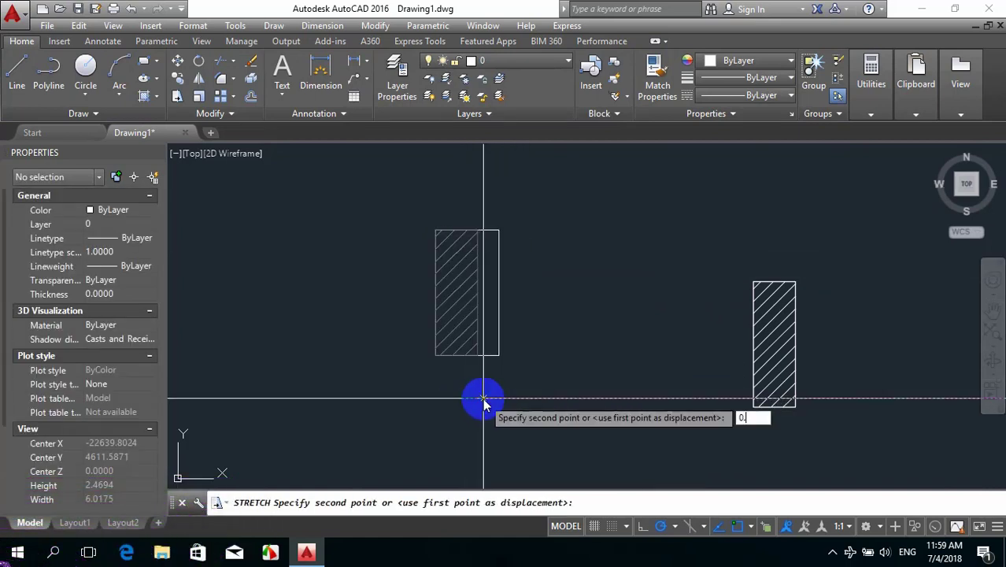
type("2")
key("Return")
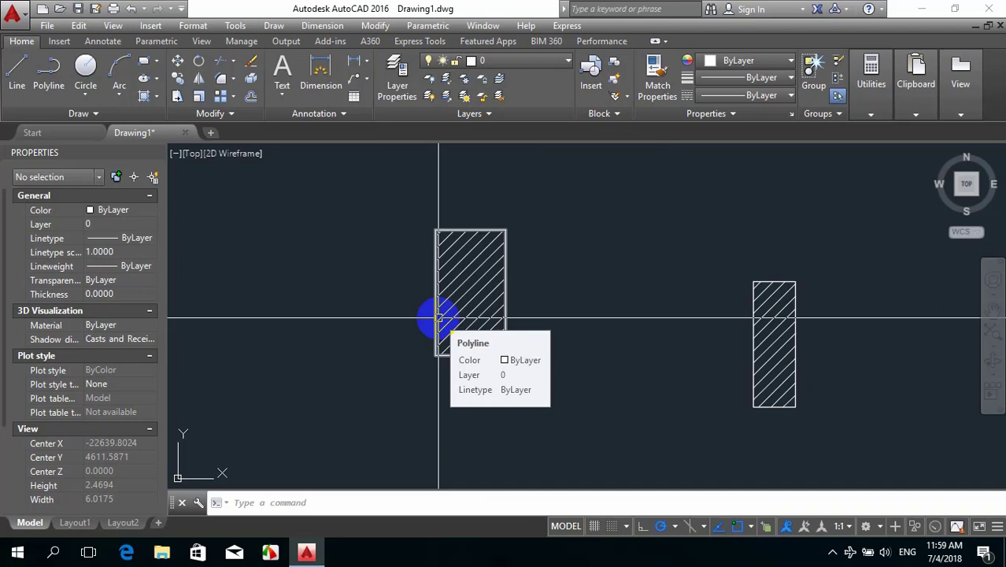
Check the Associative setting of the stretched rectangle's hatch, and select that hatch again
left_click(483, 286)
left_click(739, 96)
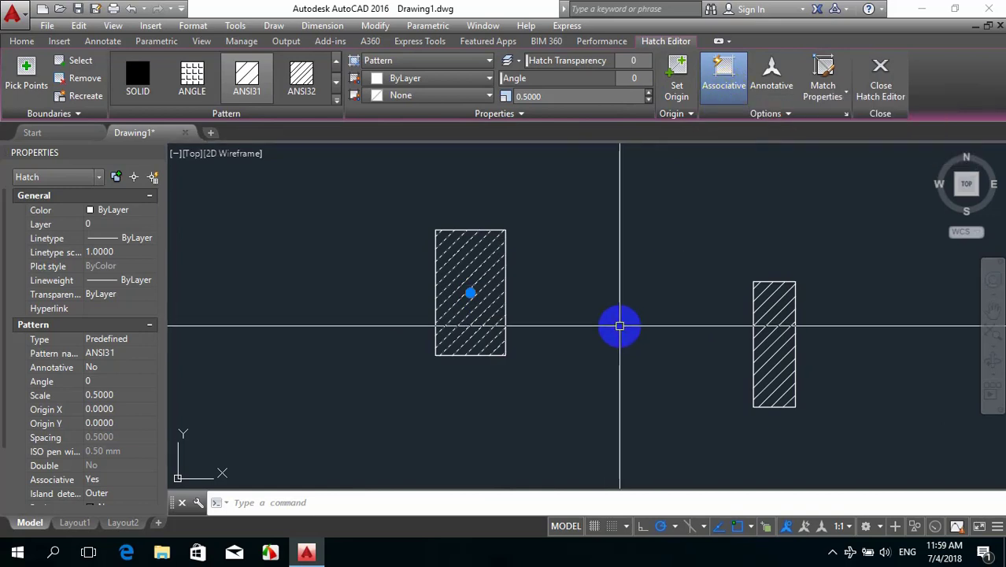
left_click(502, 298)
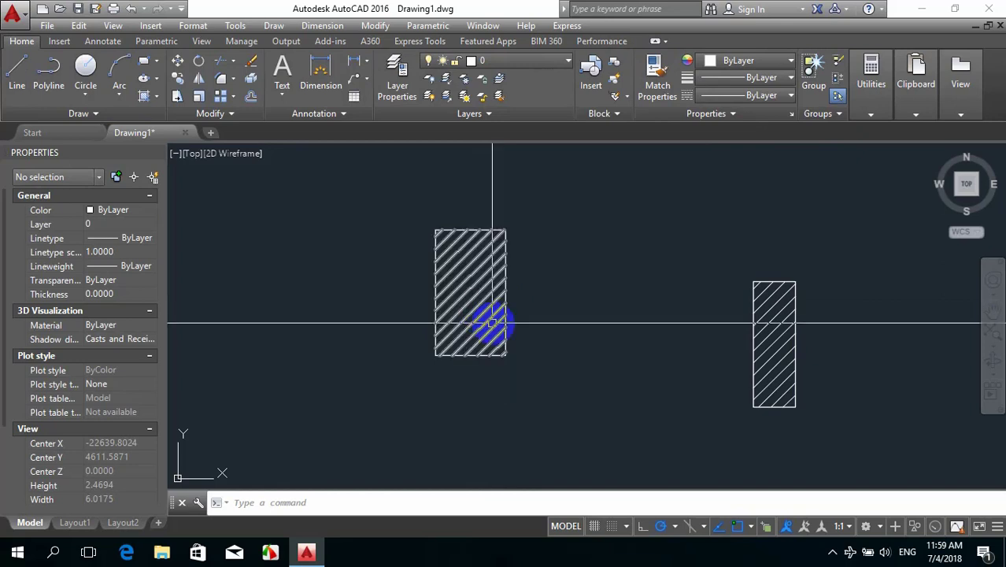
left_click(466, 330)
scroll(577, 189, "down", 2)
middle_click_drag(610, 275, 571, 289)
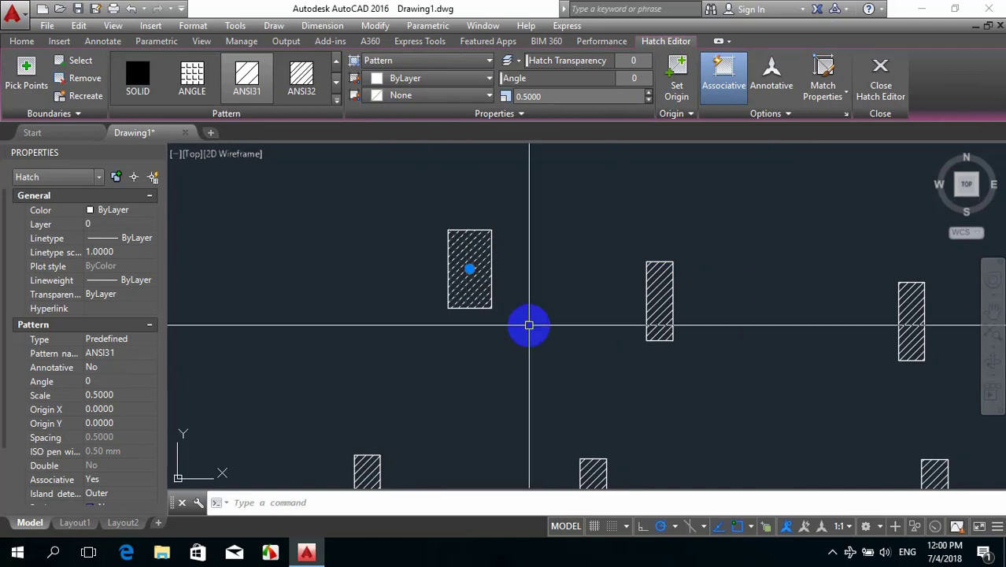
left_click_drag(309, 488, 313, 459)
key("Escape")
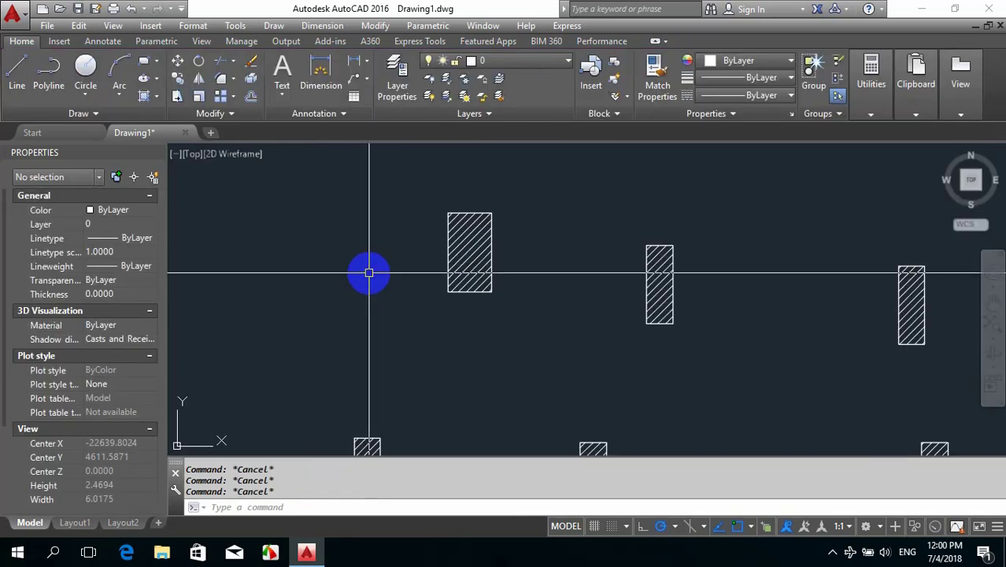
type("H")
key("Return")
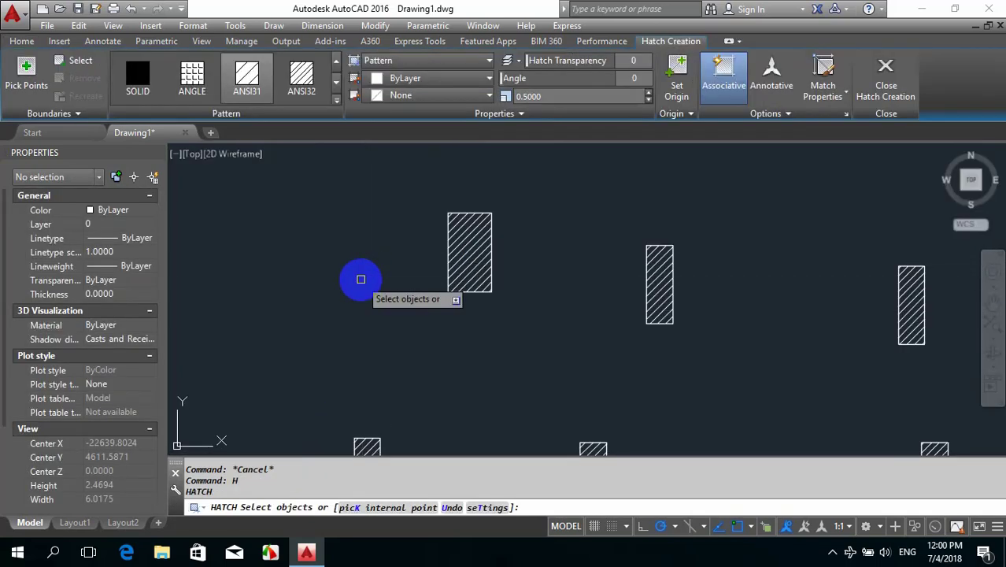
key("Escape")
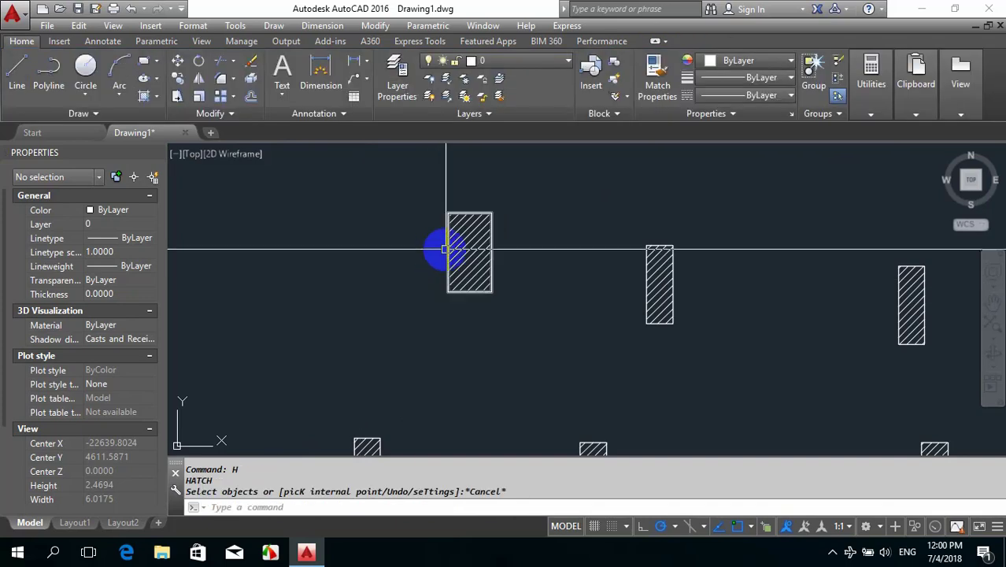
Turn off the Associative option of the first top-row rectangle's hatch, and clear the selection
left_click(470, 252)
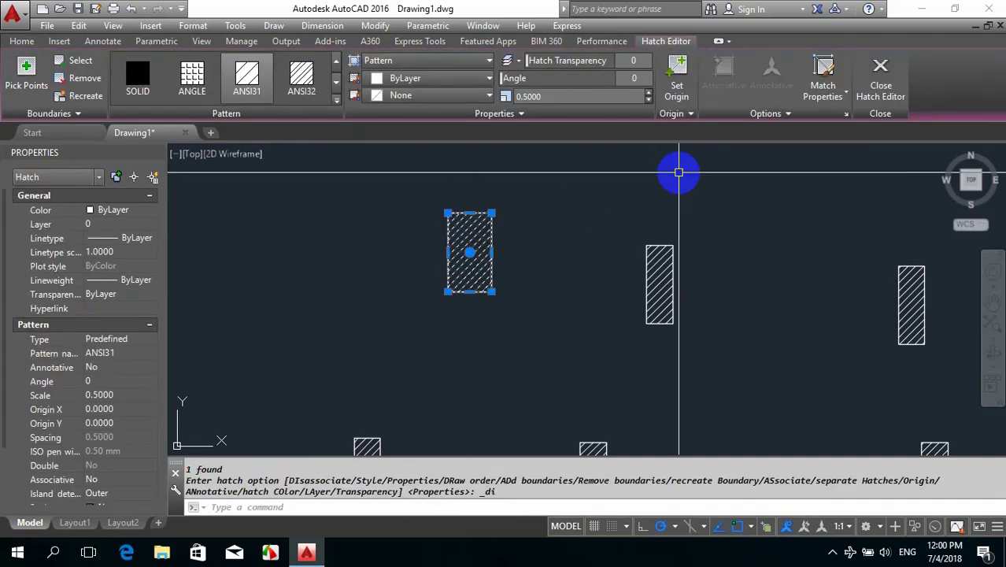
left_click(724, 79)
key("Escape")
key("Escape")
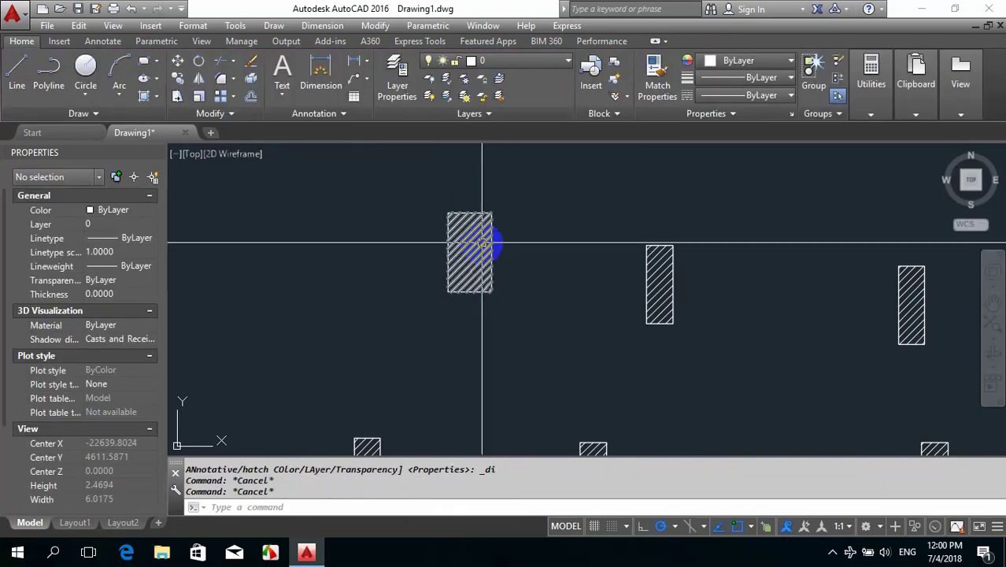
Erase the hatch inside the first top-row rectangle, keeping its outline
left_click(492, 246)
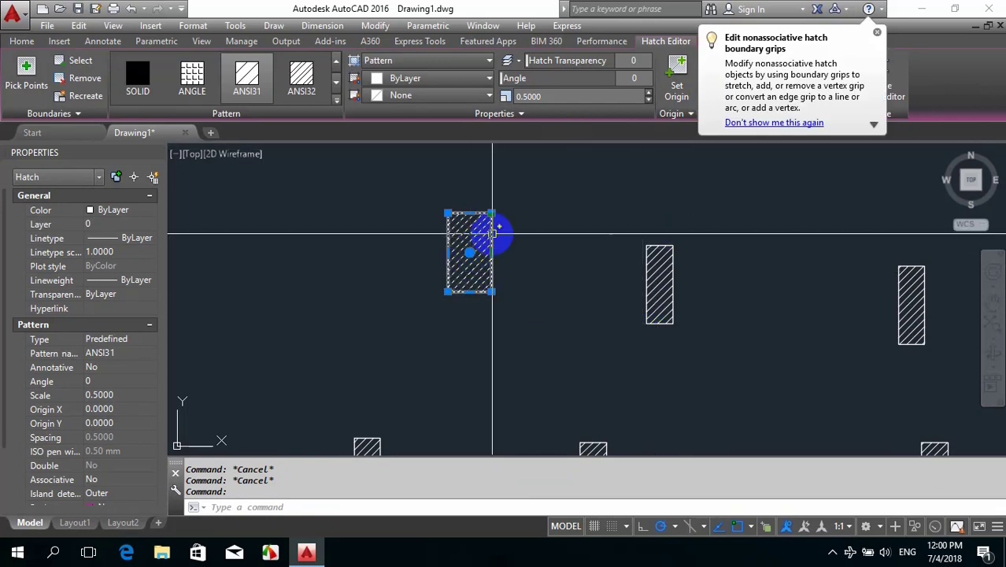
type("e")
key("Return")
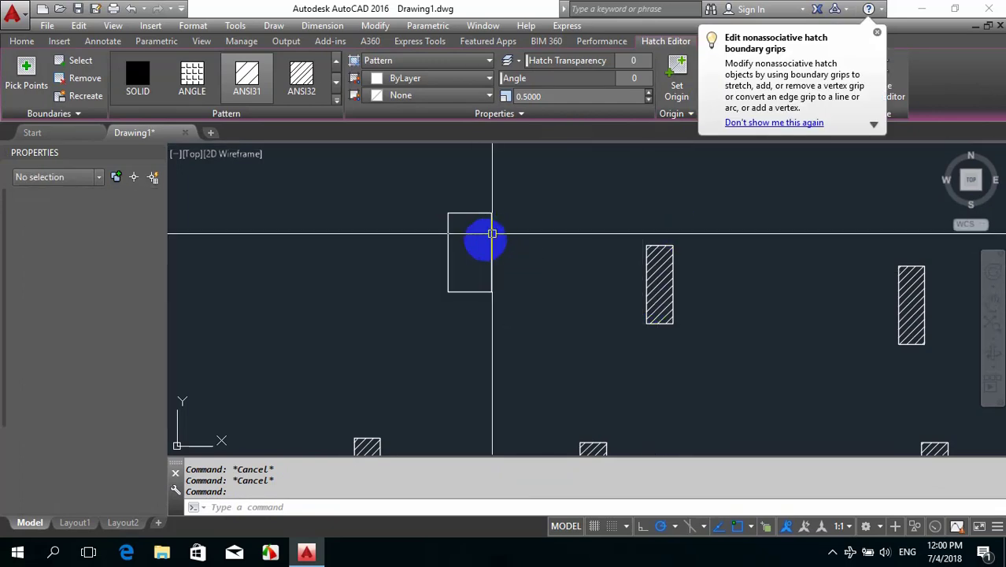
Hatch the first top-row rectangle with ANSI31 at scale 0.5, with Associative and Create Separate Hatches turned on
type("h")
key("Return")
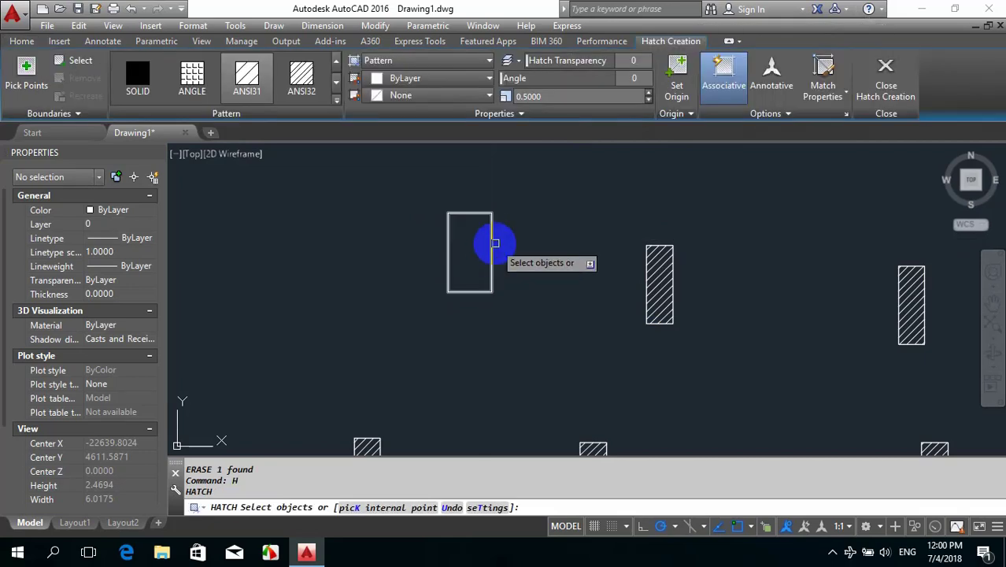
left_click(494, 243)
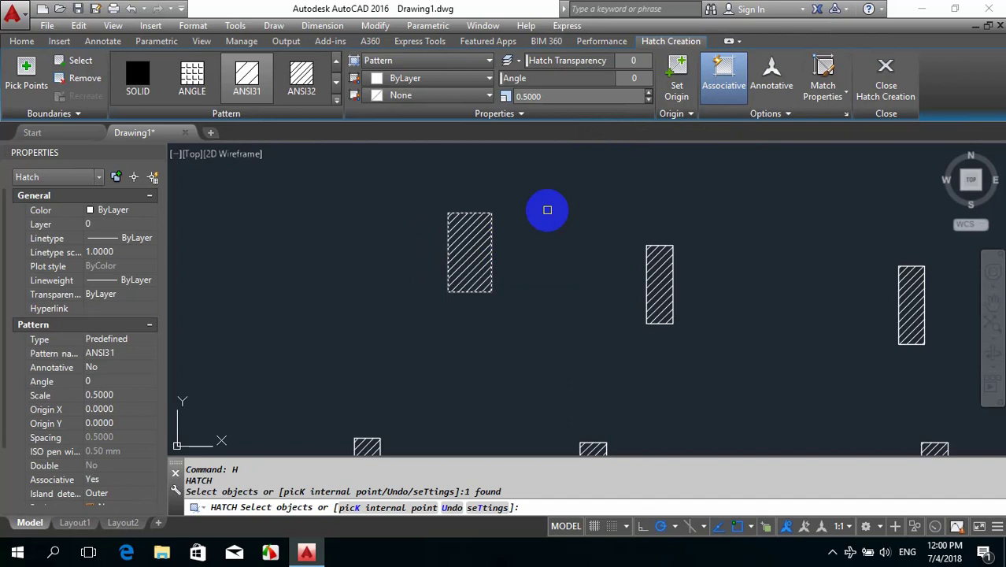
left_click(775, 116)
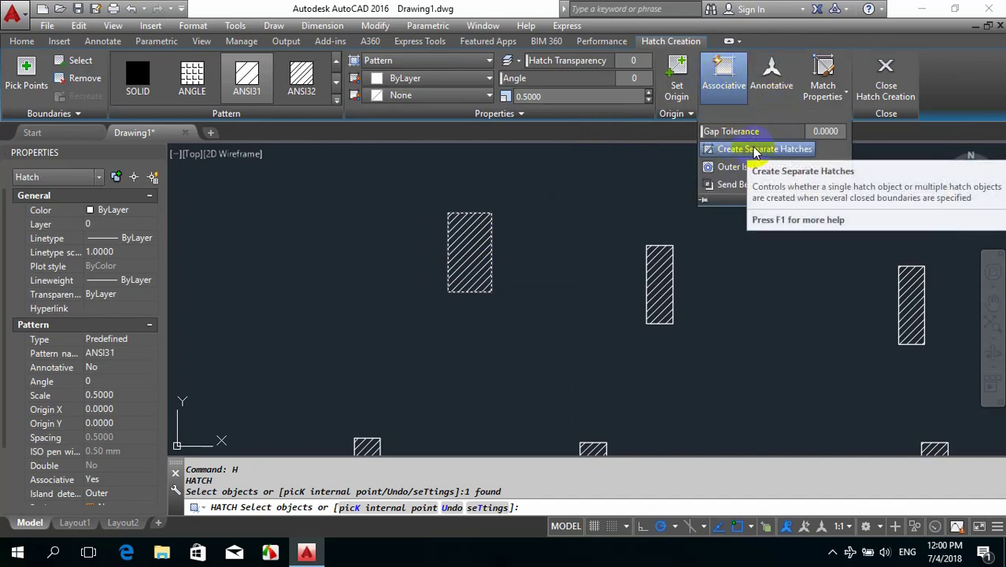
left_click(742, 103)
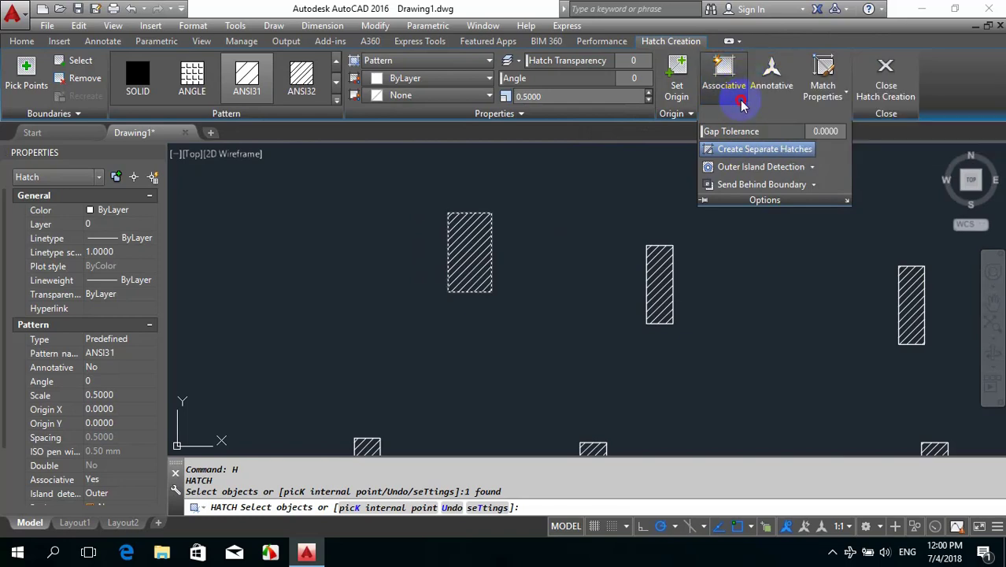
left_click(579, 210)
left_click(473, 232)
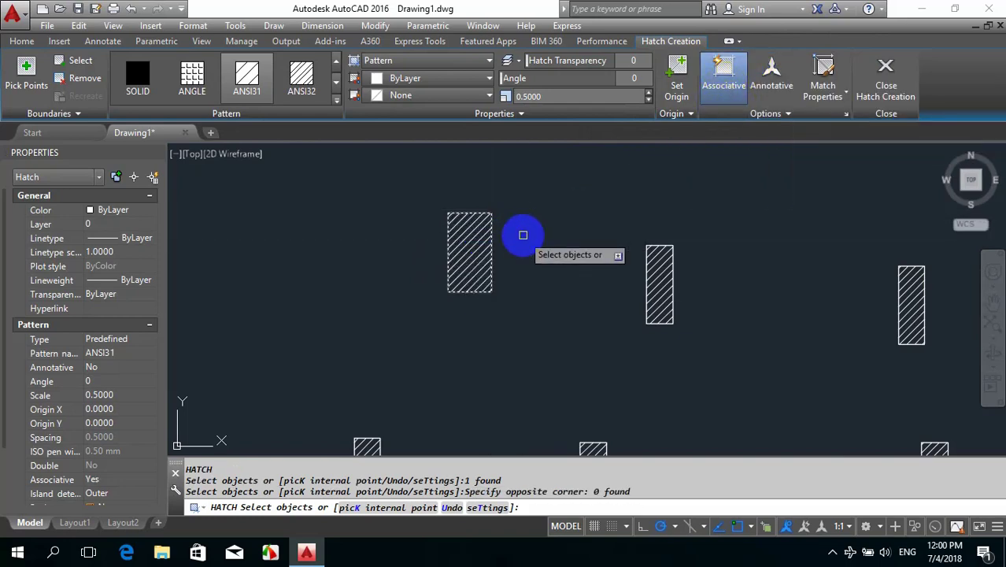
key("Return")
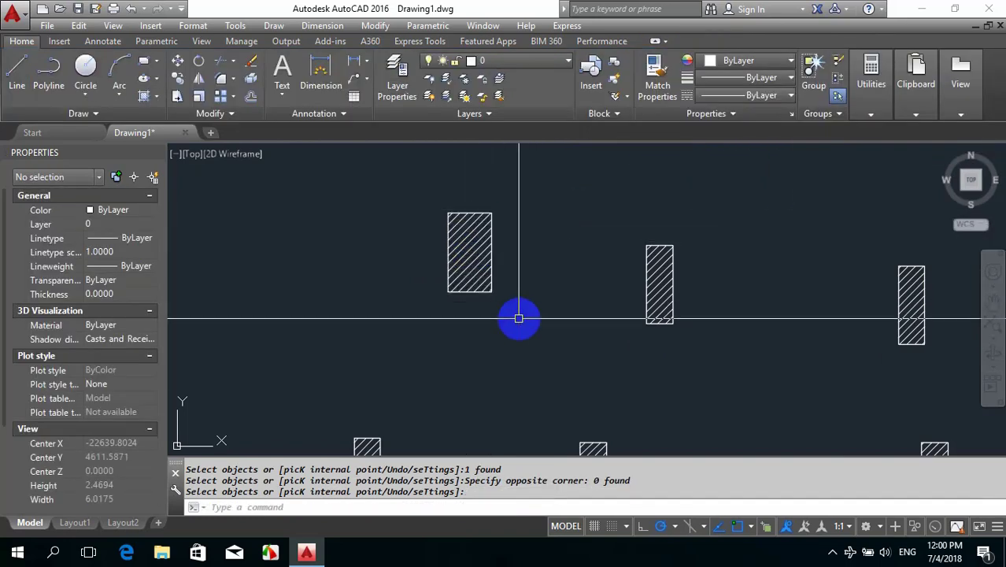
Start a hatch and open the Hatch and Gradient settings dialog, expanded to show the island and boundary options
type("H")
key("Return")
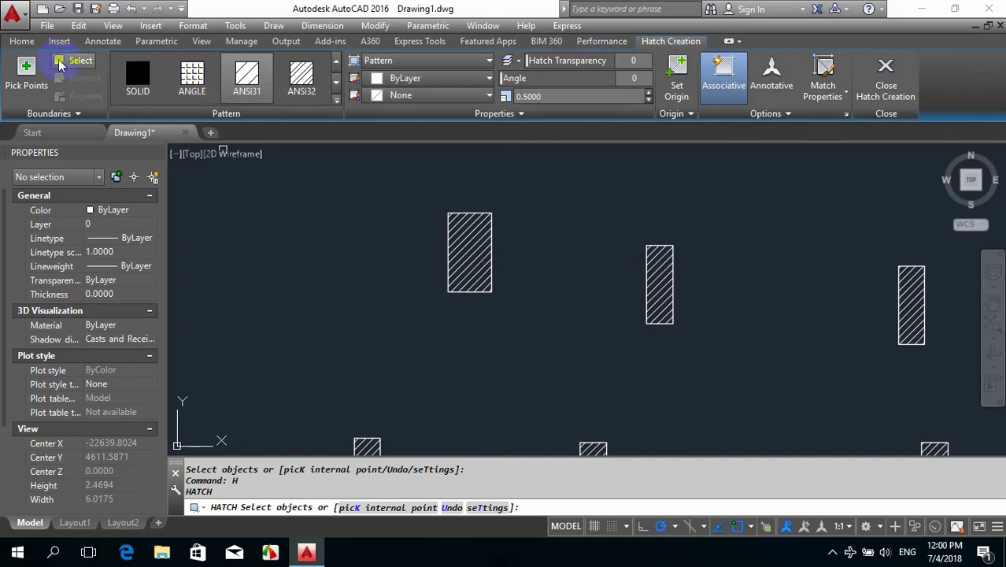
left_click(487, 507)
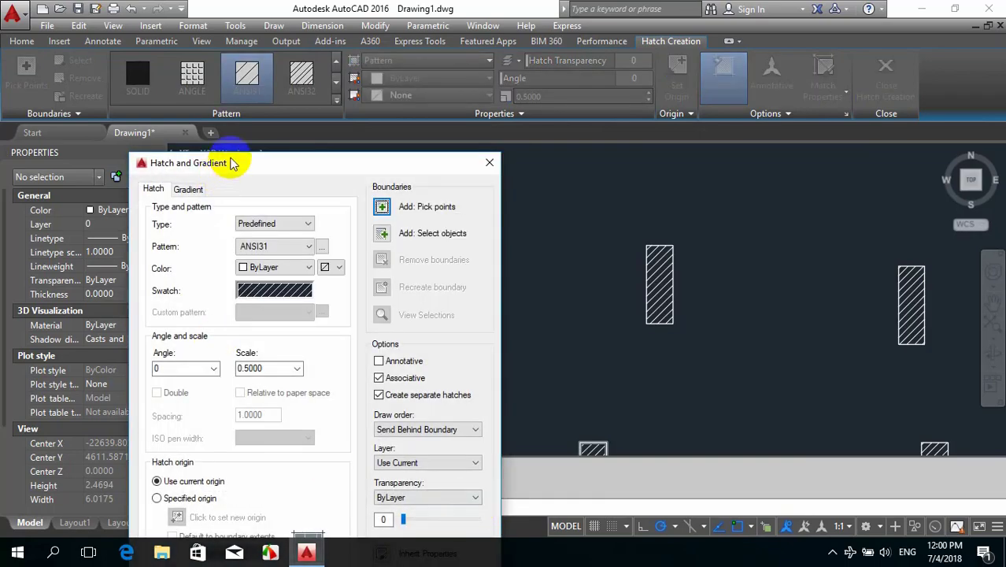
mouse_move(231, 163)
left_mouse_down()
mouse_move(701, 6)
mouse_move(360, 124)
mouse_move(438, 148)
mouse_move(441, 71)
left_mouse_up()
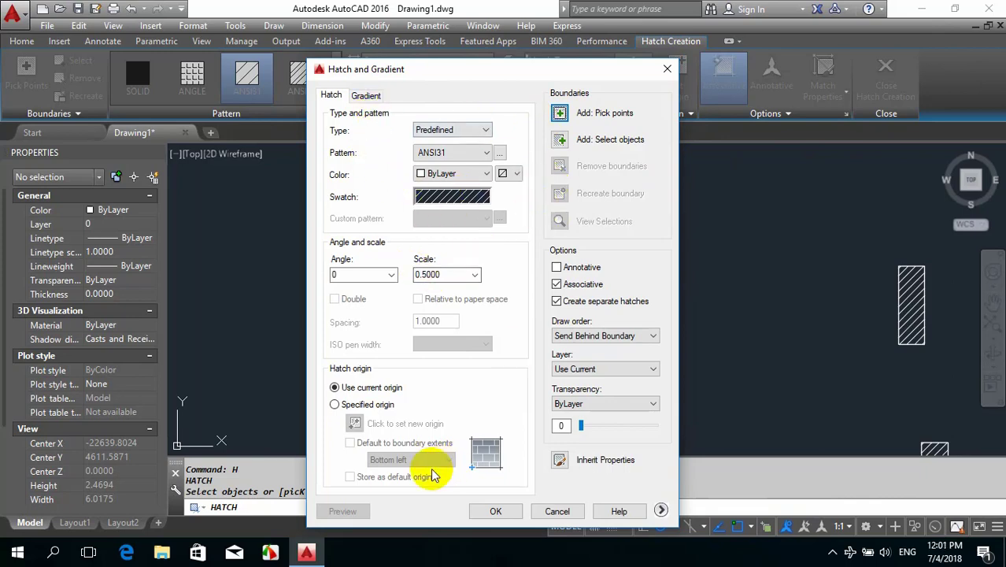
double_click(429, 275)
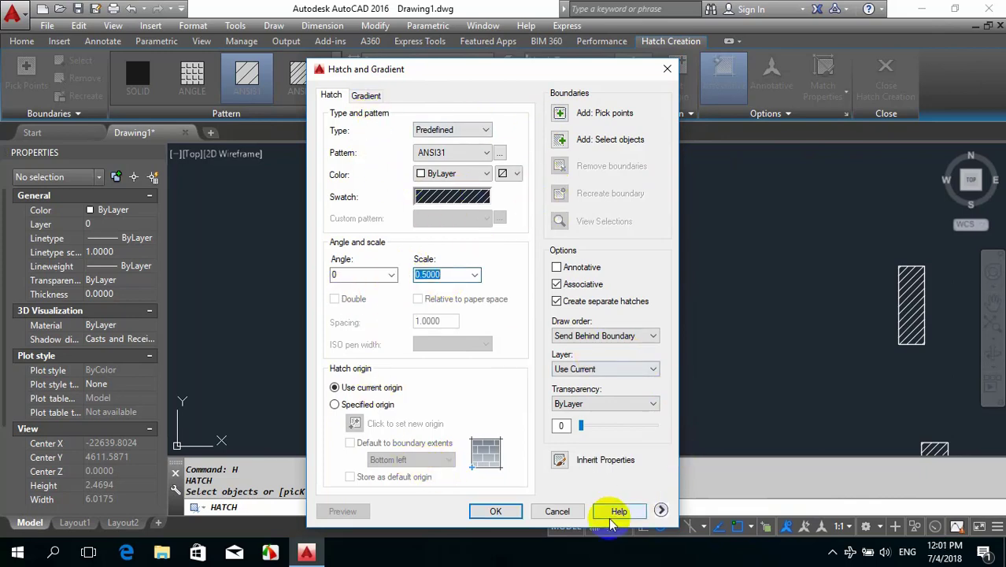
left_click(660, 511)
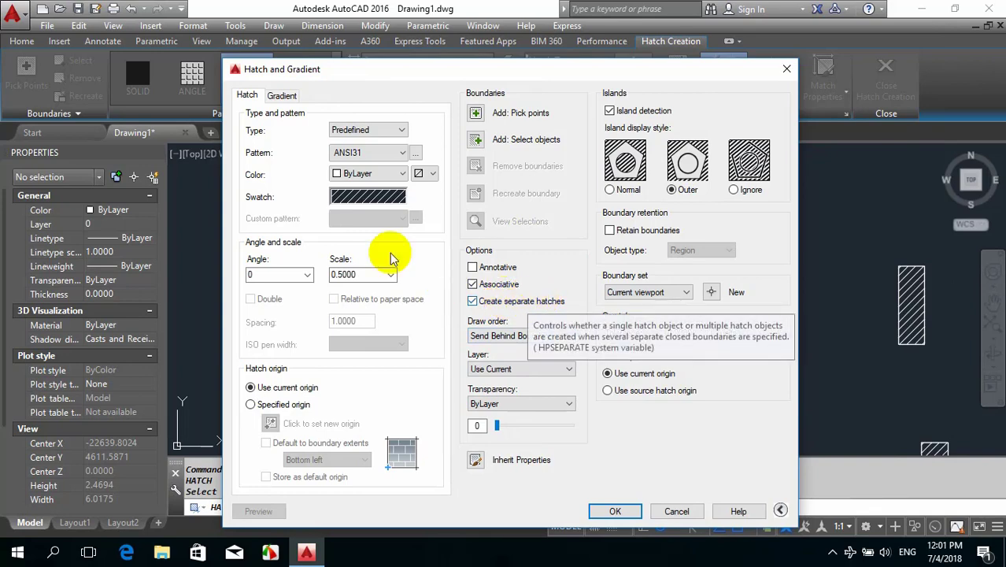
Examine the ISO, Other Predefined and Custom groups of the Hatch Pattern Palette, and leave the Hatch command
left_click(394, 197)
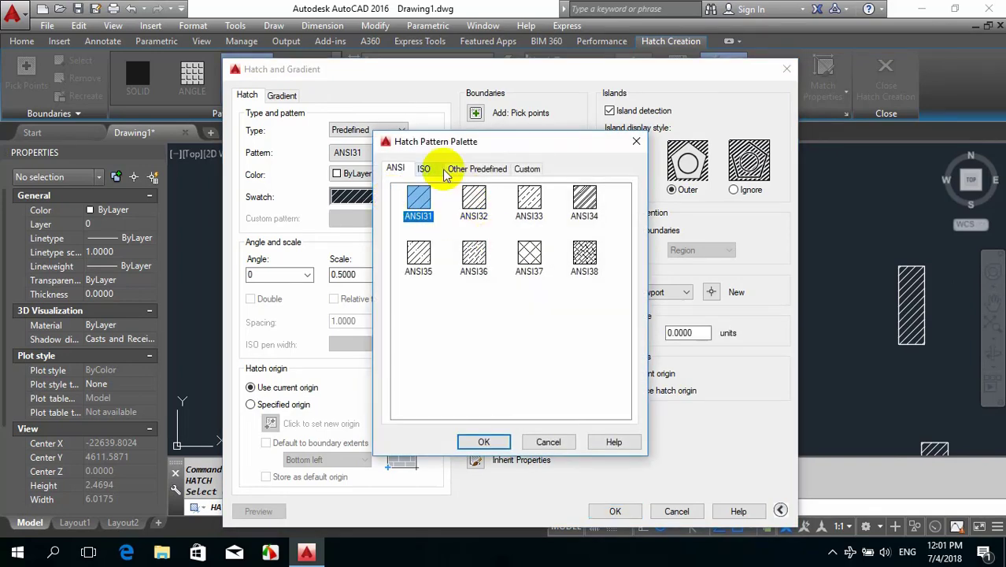
left_click(435, 168)
left_click(480, 168)
left_click(527, 168)
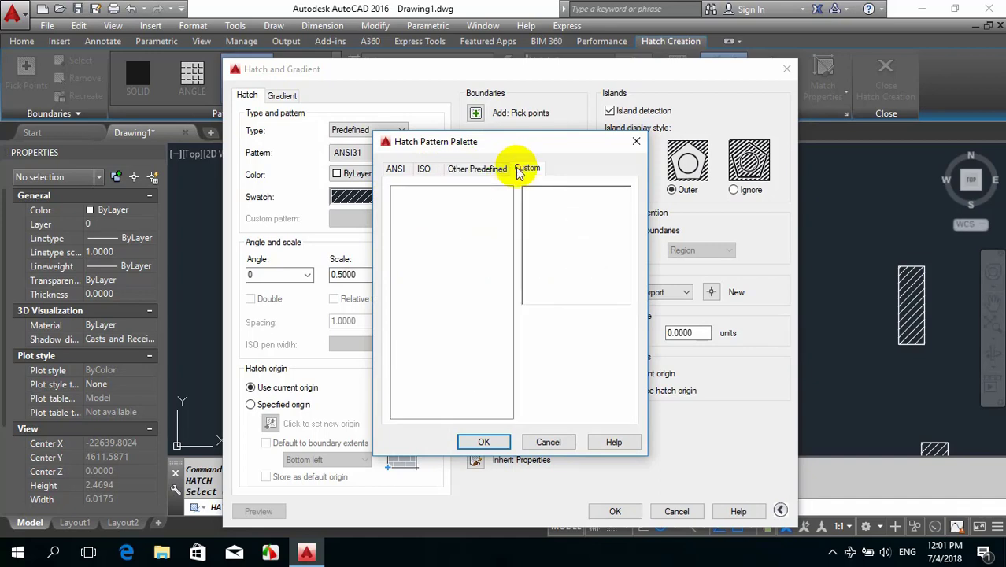
left_click(465, 171)
scroll(490, 314, "down", 10)
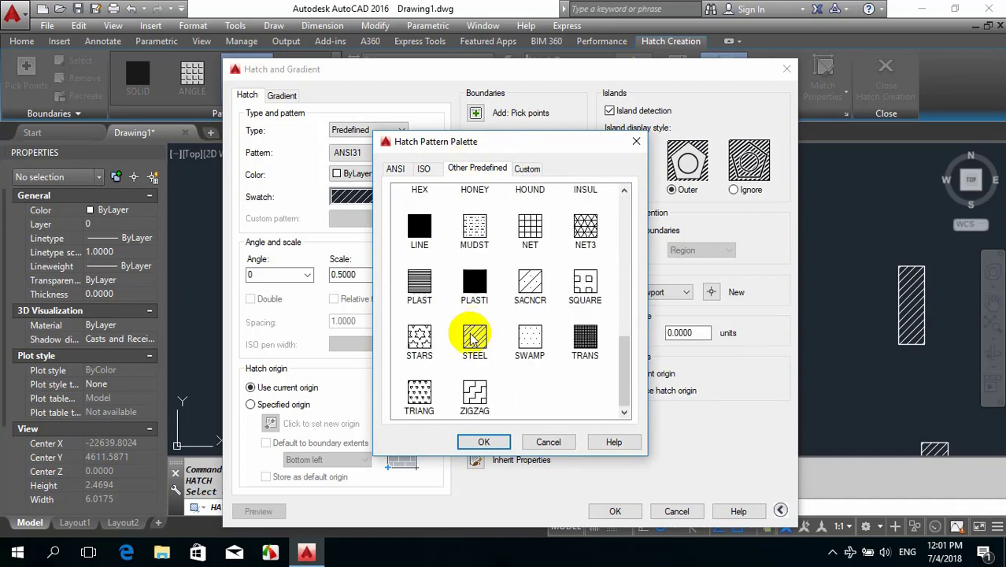
scroll(463, 347, "up", 10)
left_click(634, 143)
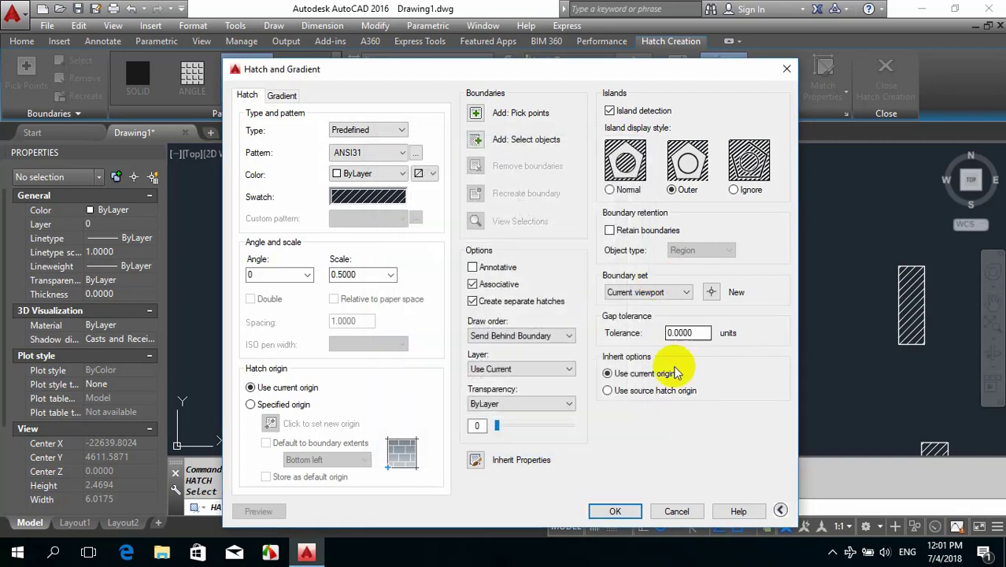
left_click(666, 512)
scroll(535, 292, "down", 5)
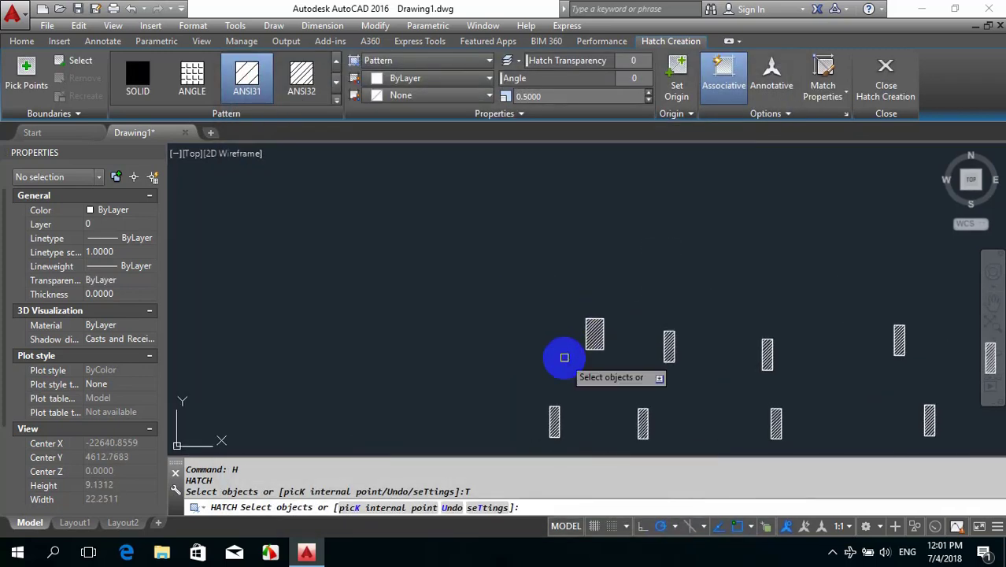
key("Escape")
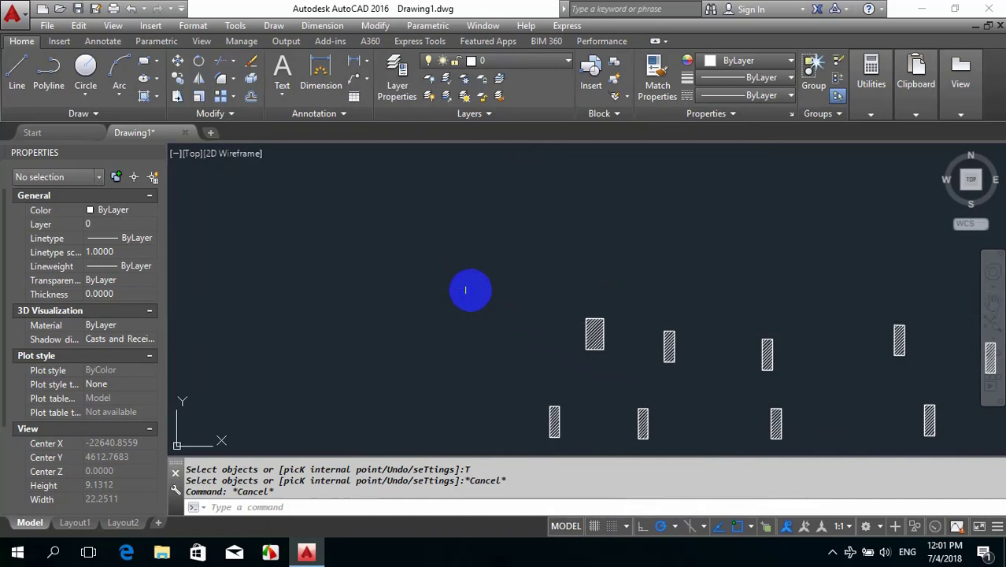
Draw a circle with a radius of about 5.07 to the left of the hatched rectangles
type("c")
key("Return")
left_click(342, 273)
left_click(464, 399)
Draw a small horizontal rectangle inside the circle, just below its center
scroll(431, 327, "down", 3)
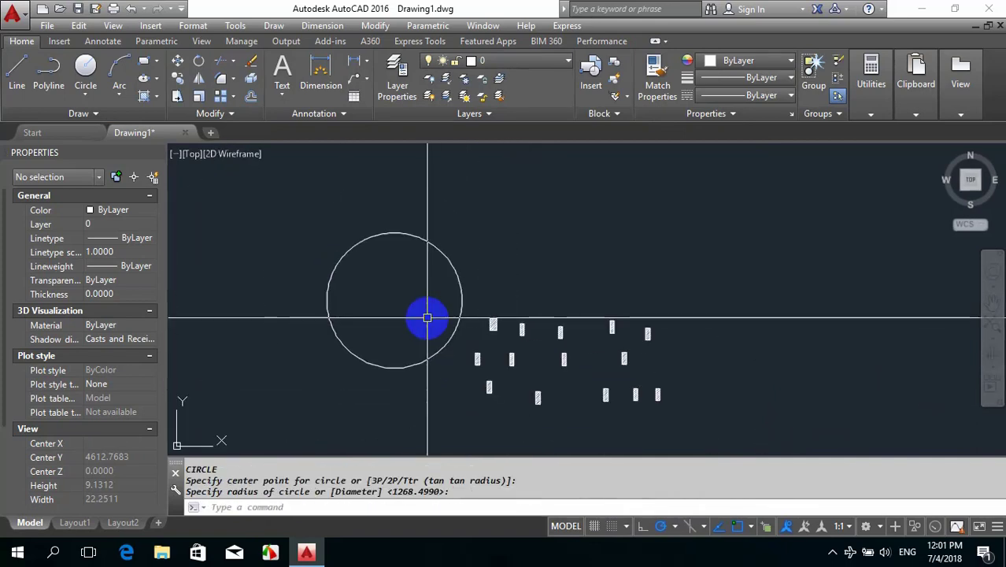
type("r")
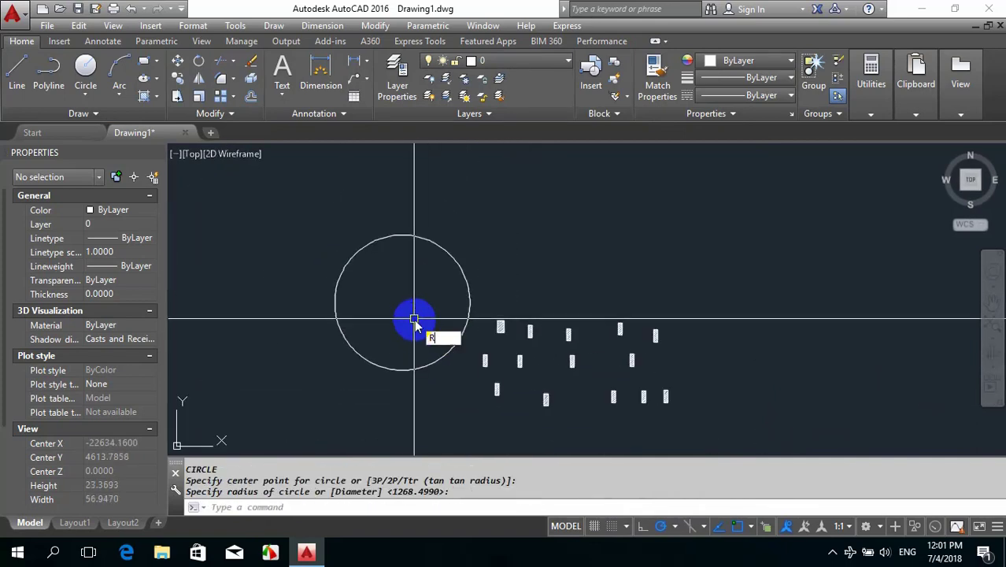
key("Return")
left_click(389, 328)
scroll(427, 300, "up", 3)
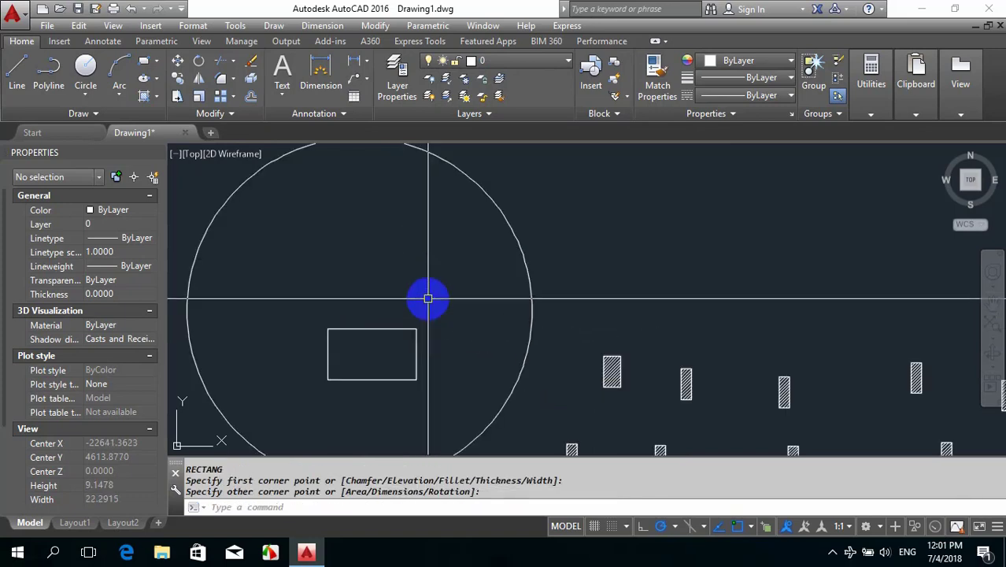
Try to hatch the circle with ANSI31 at scale 0.5 by selecting its outline
type("h")
key("Return")
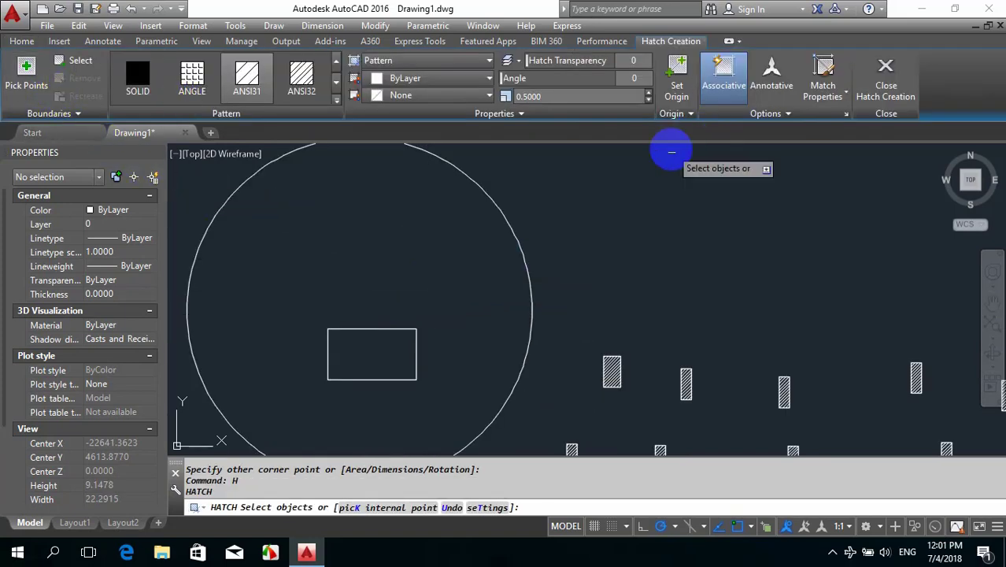
left_click(513, 228)
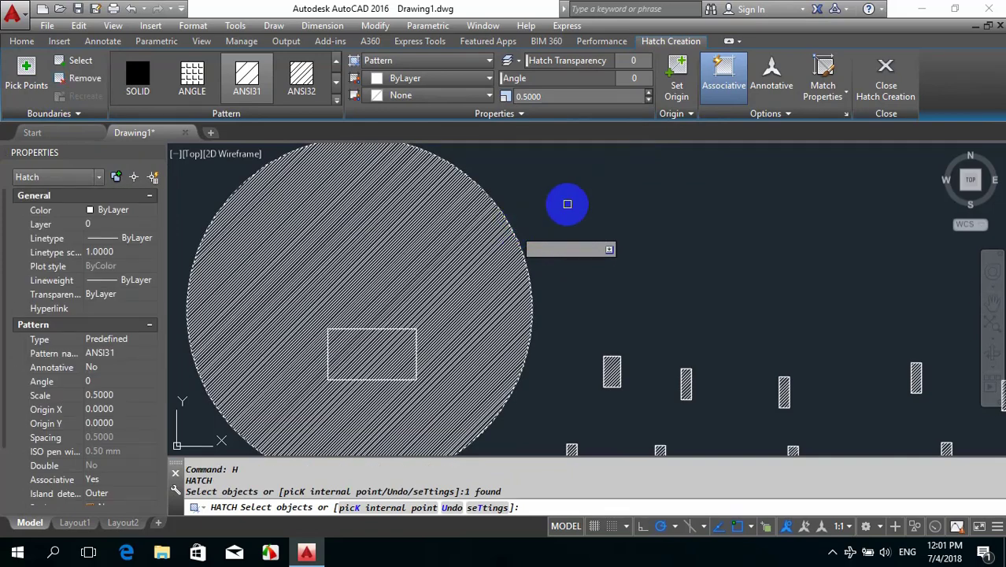
key("Escape")
key("ctrl+z")
scroll(490, 234, "down", 2)
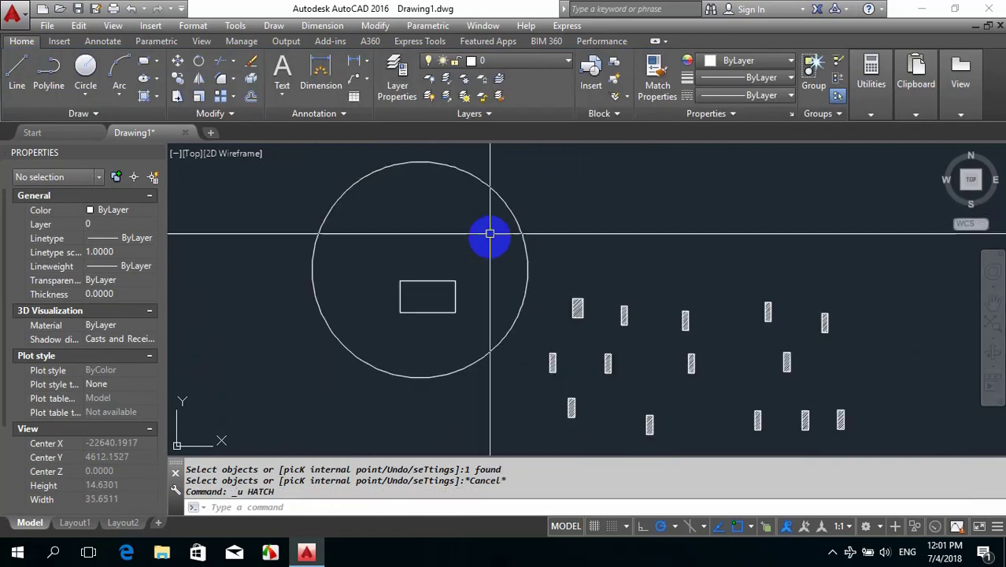
middle_click_drag(490, 234, 467, 242)
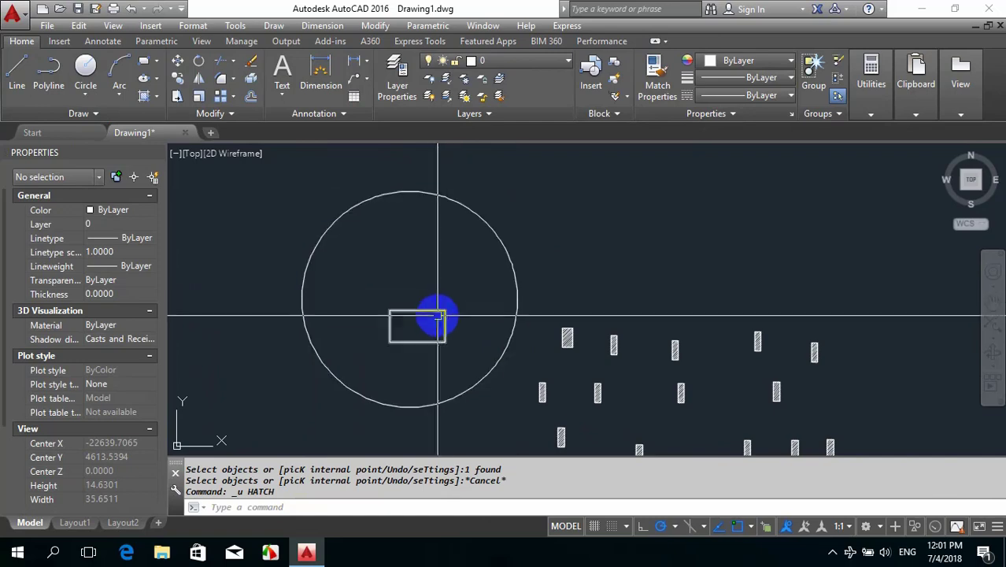
left_click(525, 214)
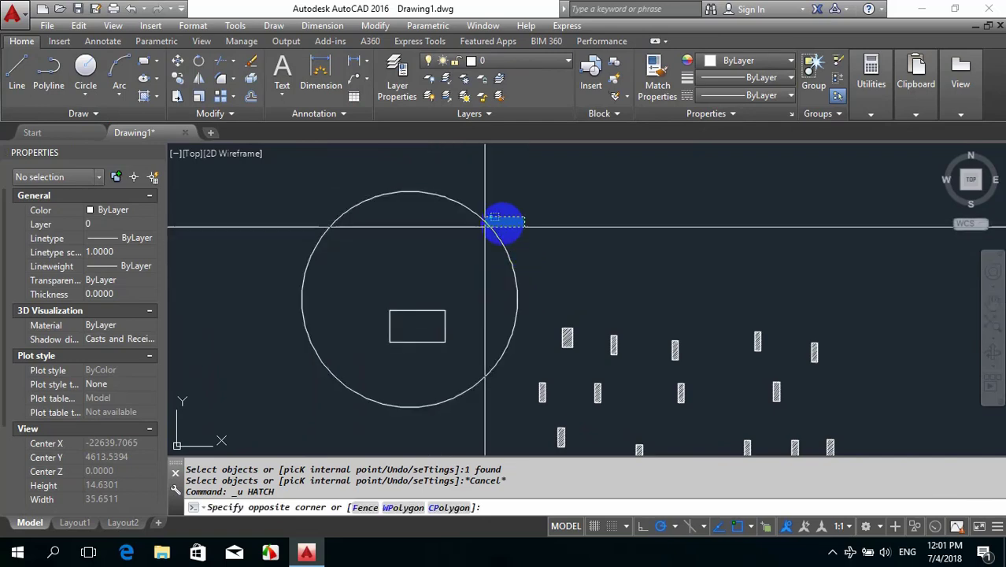
left_click(485, 227)
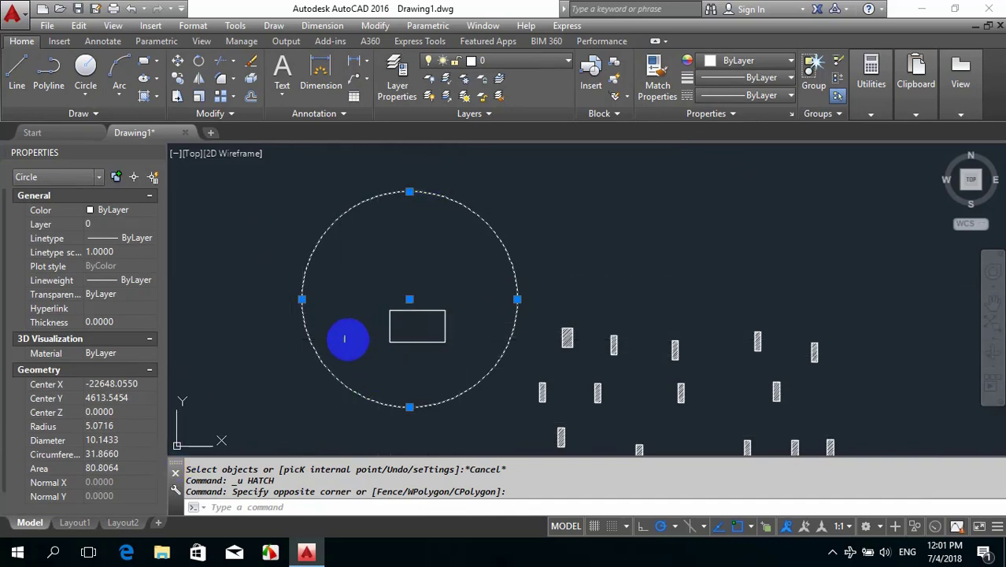
key("Escape")
Start a hatch, select the circle's outline as the ANSI31 boundary, and undo that boundary selection
type("H")
key("Return")
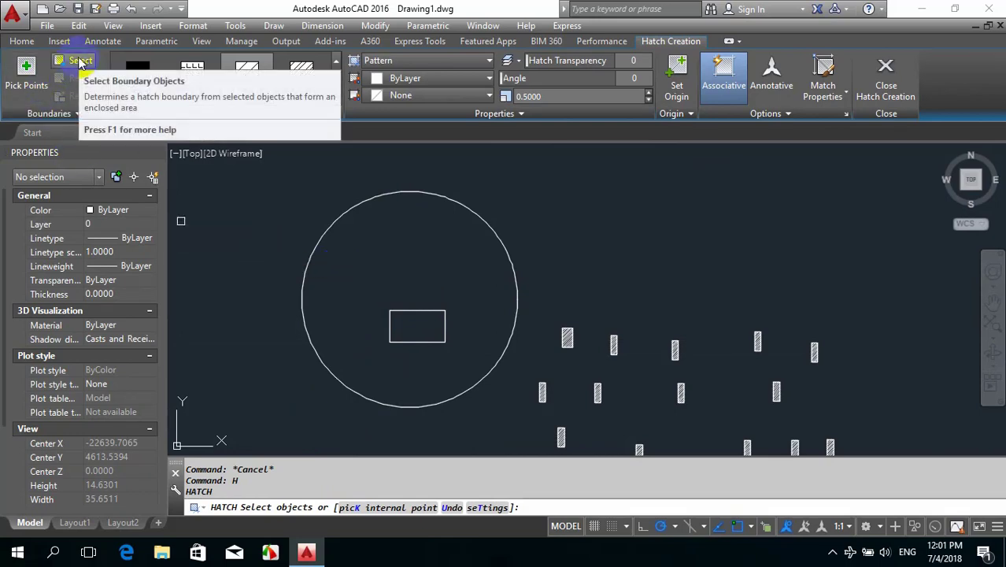
left_click(490, 228)
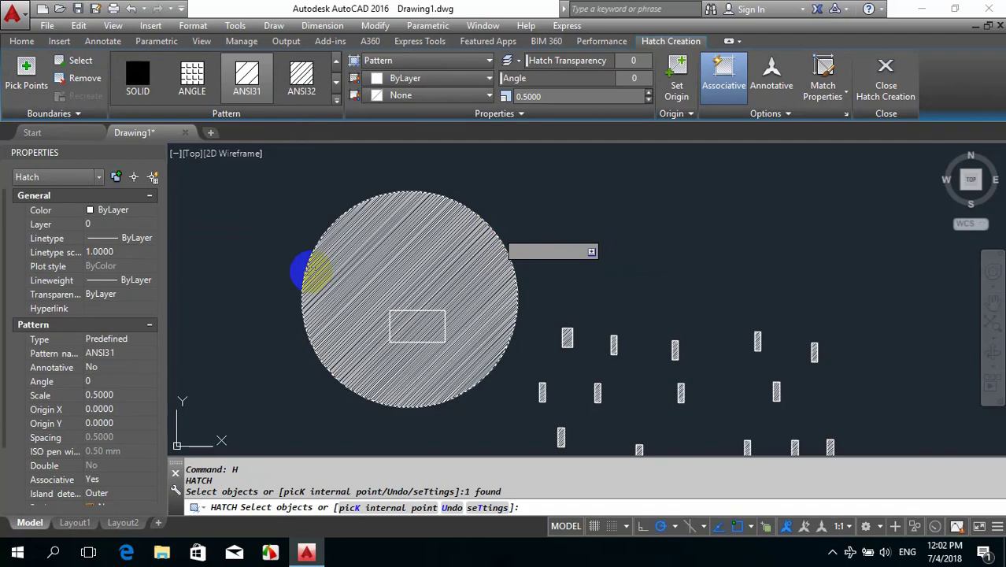
key("ctrl+z")
Hatch the area between the circle and the inner rectangle with ANSI31 at scale 0.5 by picking an internal point
left_click(26, 82)
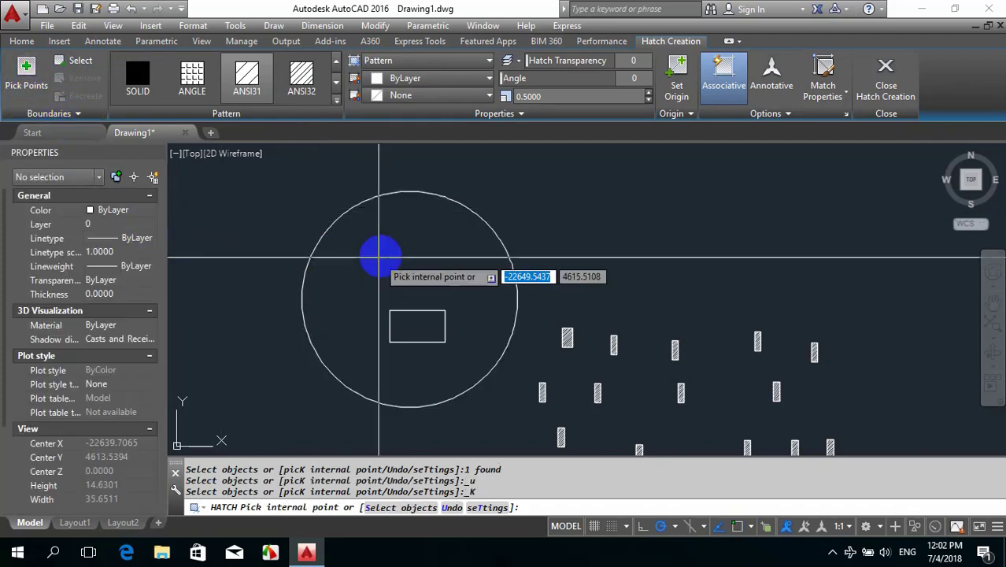
left_click(434, 252)
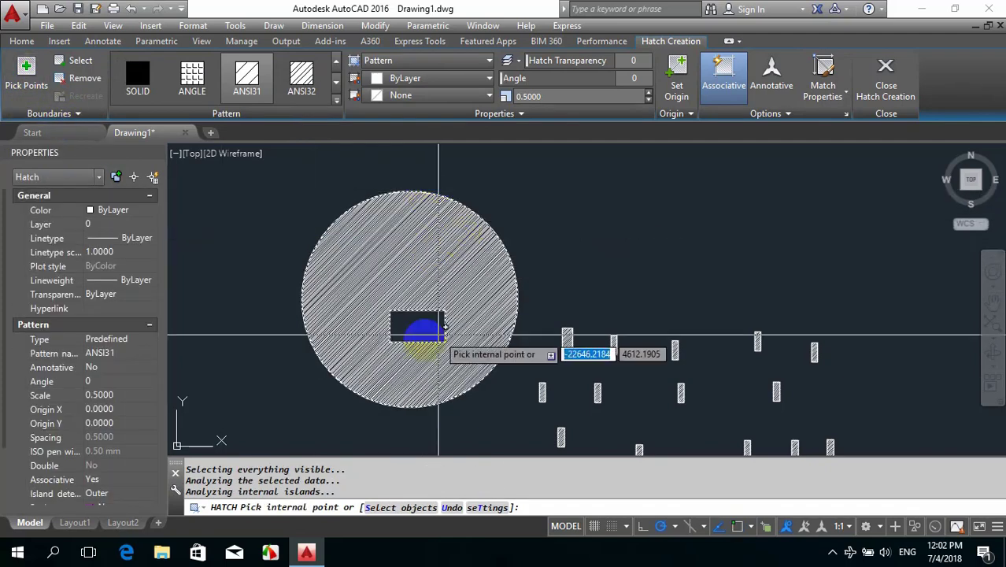
scroll(422, 331, "up", 4)
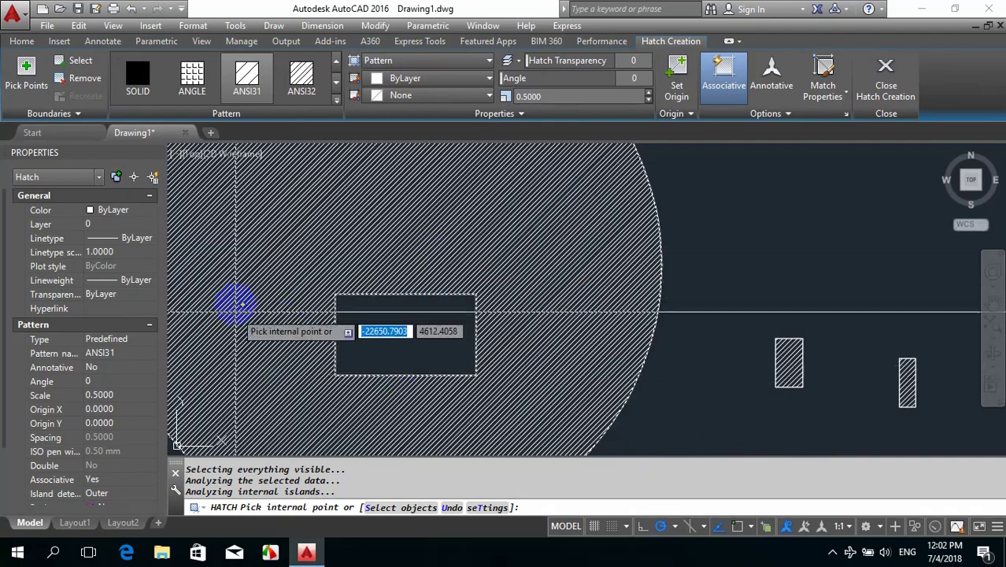
right_click(314, 242)
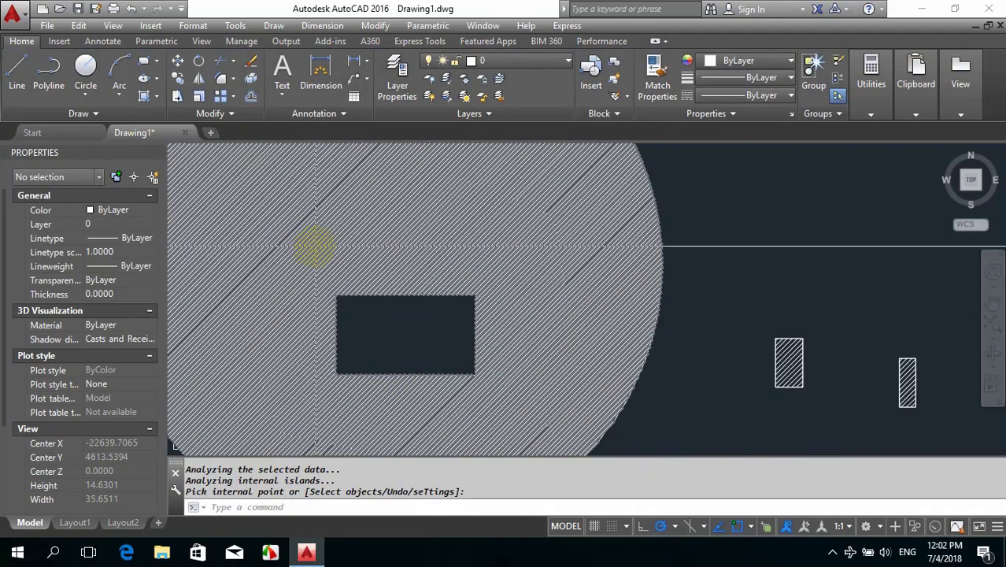
Erase the circle's hatch together with the rectangle inside the circle
scroll(393, 299, "down", 4)
scroll(472, 274, "up", 4)
left_click(359, 345)
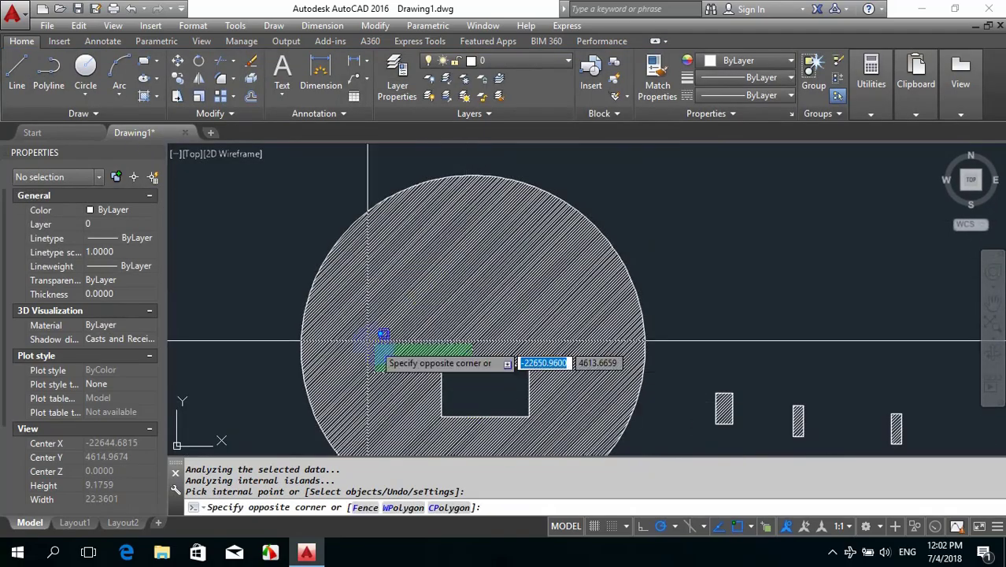
left_click(353, 334)
key("e")
key("Return")
Hatch the empty circle with the ANSI32 pattern at scale 0.5 by picking a point inside it
scroll(385, 263, "down", 3)
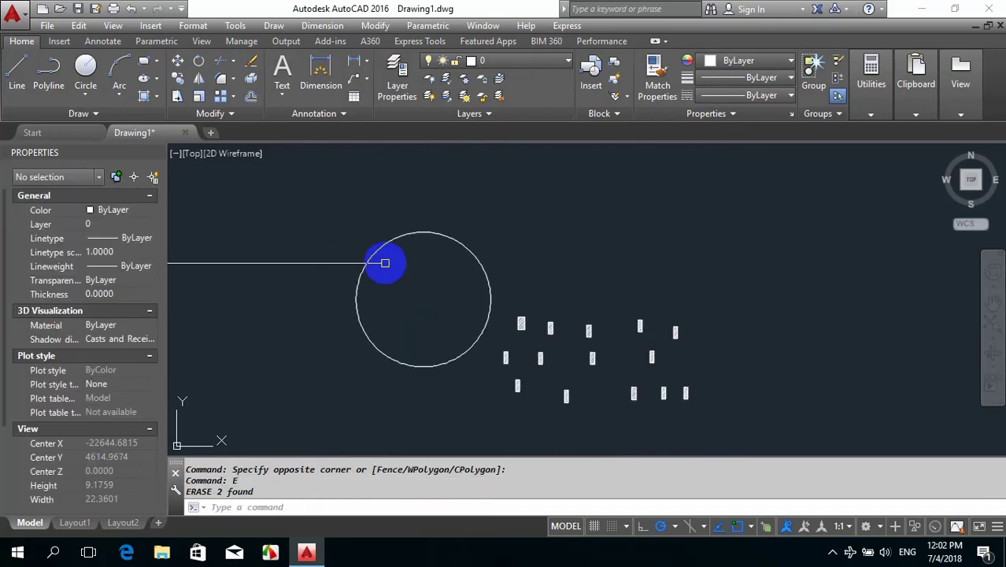
middle_click_drag(385, 263, 292, 350)
scroll(292, 350, "up", 2)
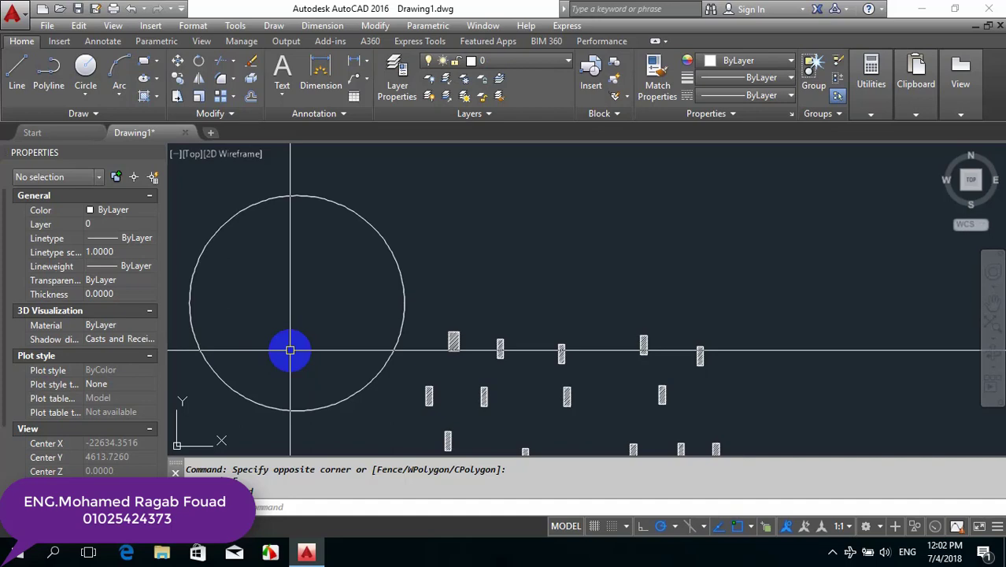
key("Escape")
type("h")
key("space")
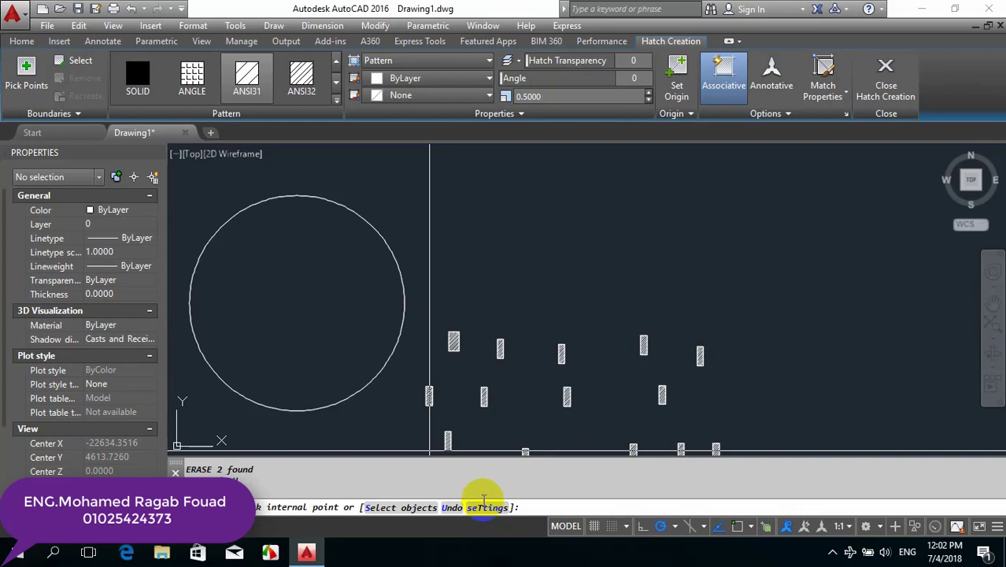
middle_click_drag(481, 281, 654, 281)
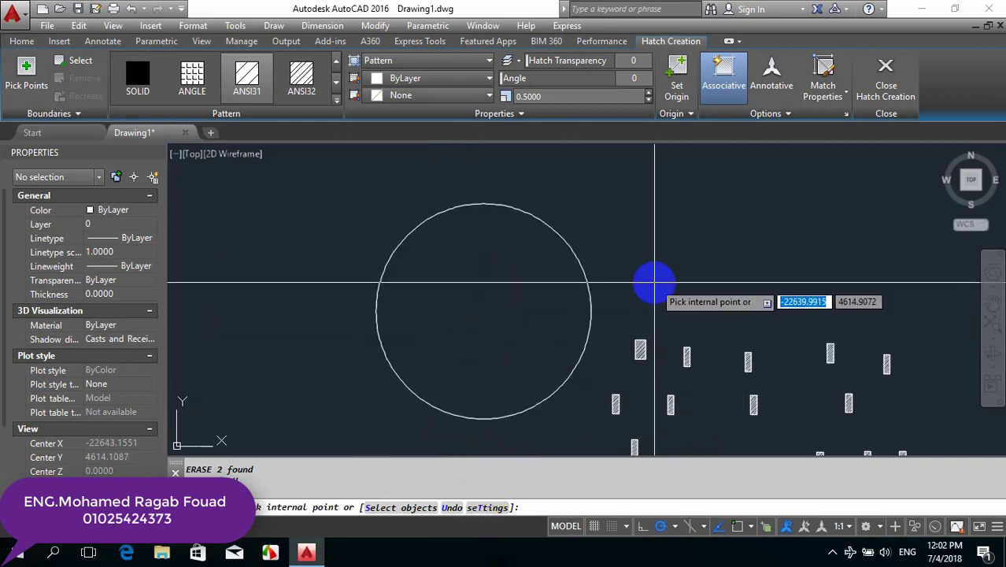
scroll(374, 307, "down", 1)
scroll(395, 234, "down", 3)
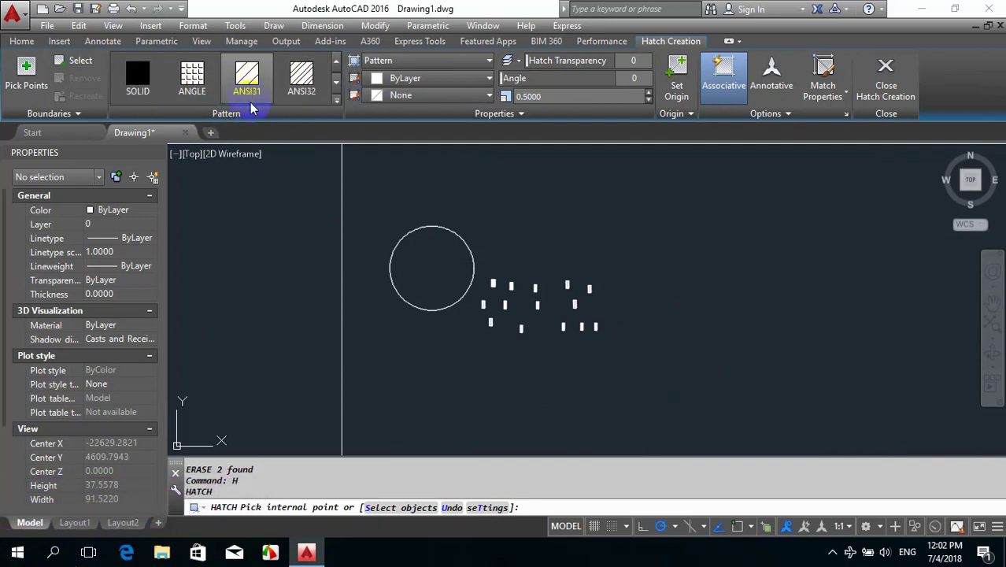
left_click(302, 72)
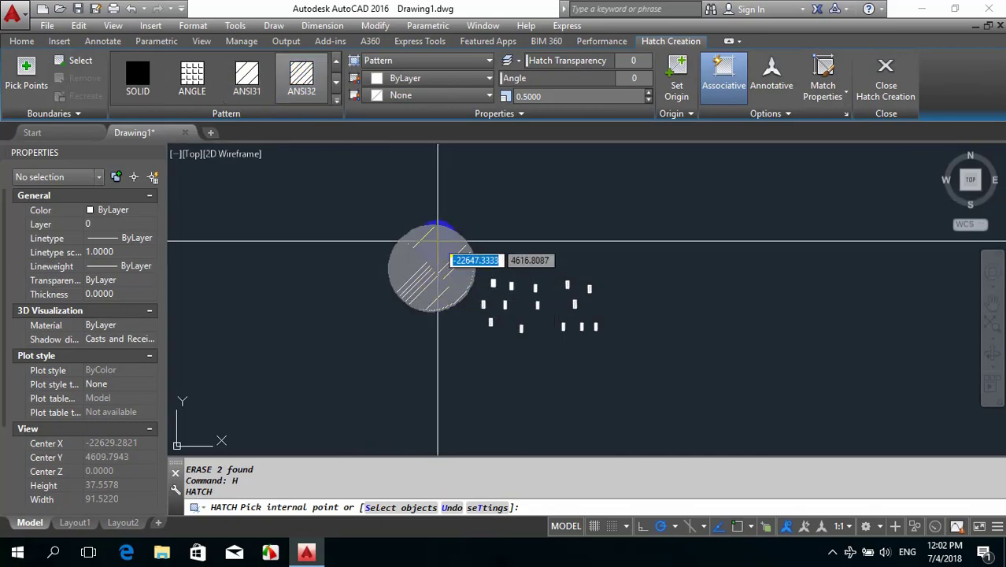
scroll(461, 260, "up", 6)
scroll(425, 260, "up", 4)
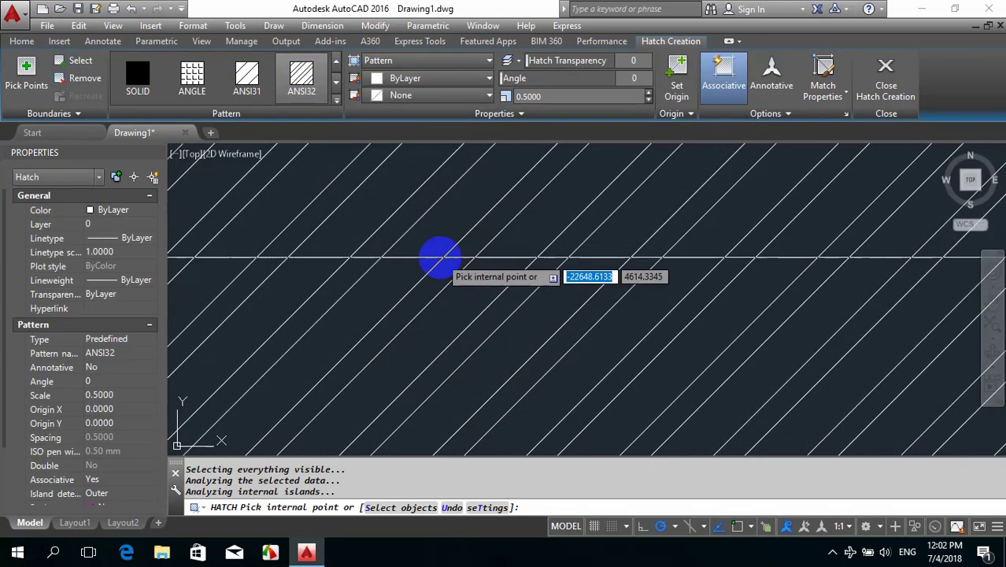
Set the scale of the circle's ANSI32 hatch to 1
scroll(434, 263, "down", 2)
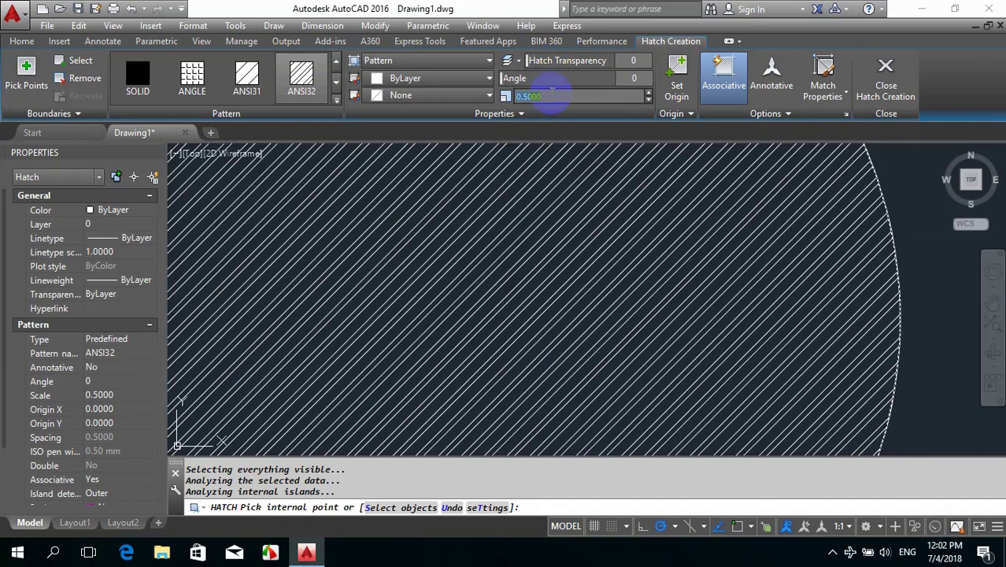
type("1")
key("Return")
scroll(539, 326, "down", 5)
scroll(669, 354, "up", 2)
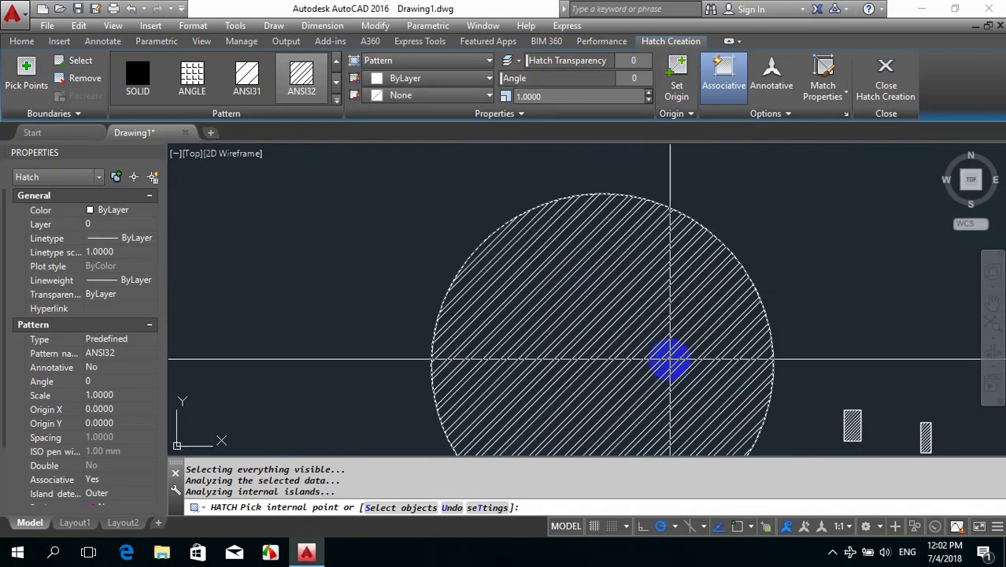
middle_click_drag(669, 354, 540, 330)
scroll(536, 322, "down", 1)
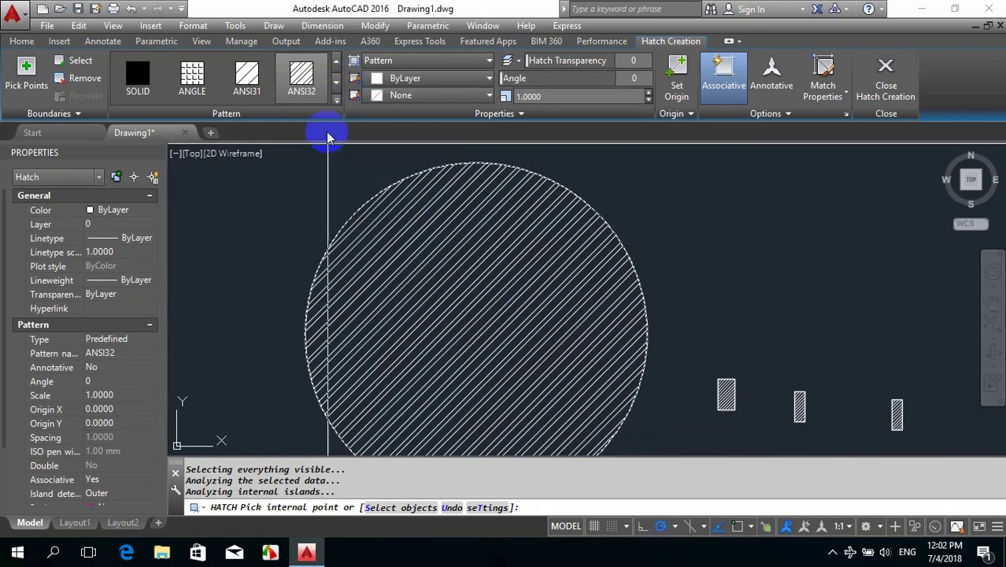
Change the circle's hatch pattern to AR-B88 and set its scale to 0.1
left_click(337, 98)
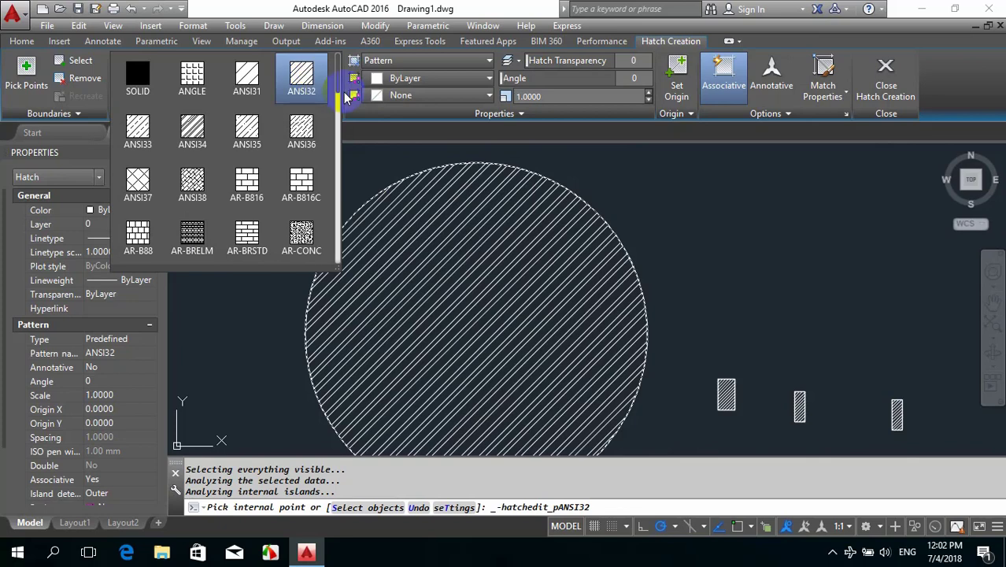
left_click(137, 248)
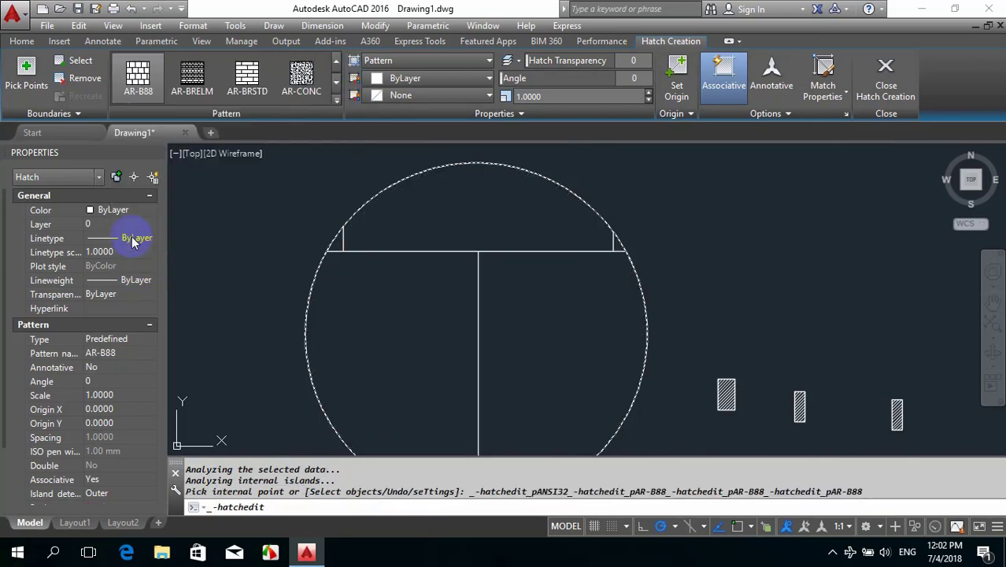
scroll(526, 234, "down", 5)
scroll(422, 272, "up", 3)
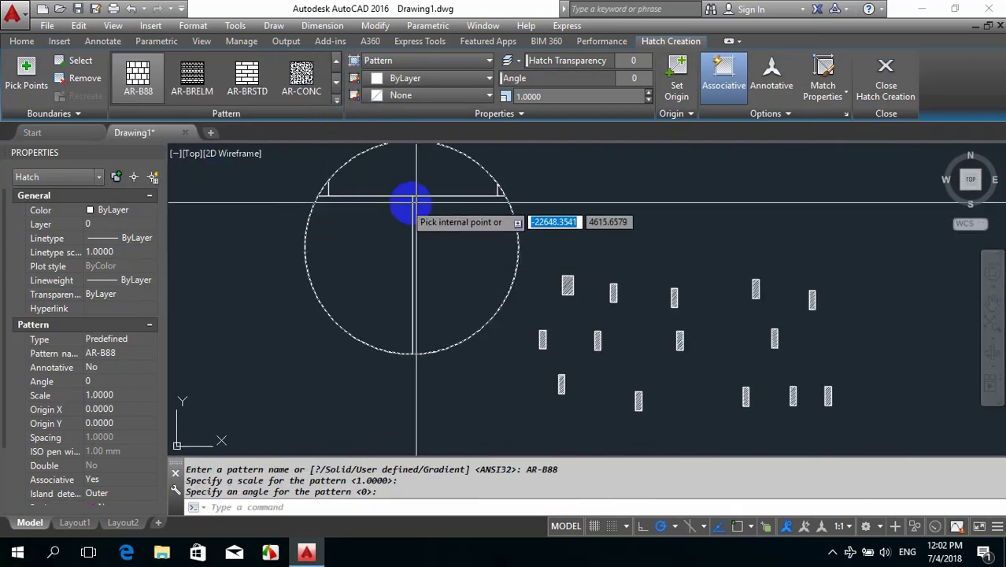
left_click(575, 96)
type("0.")
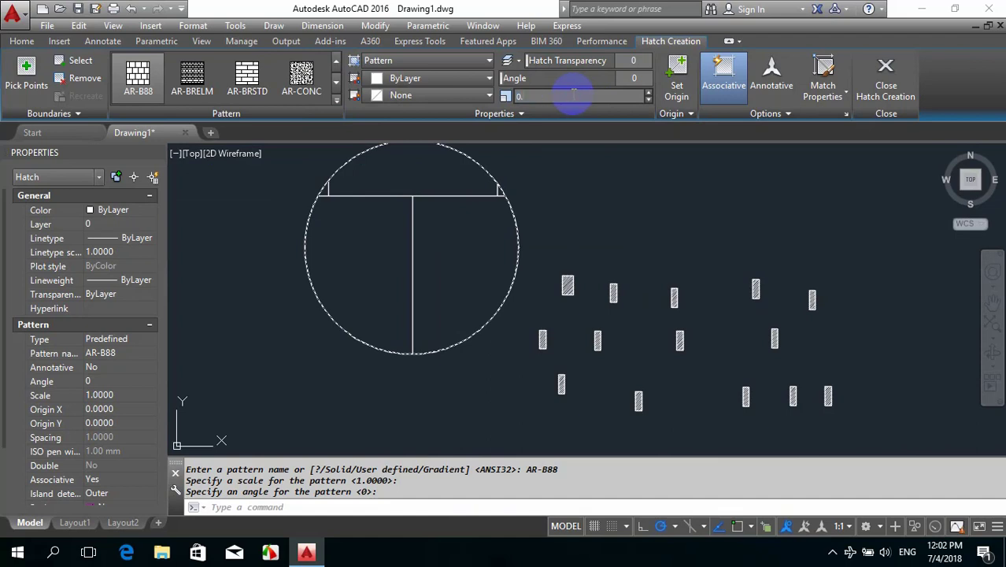
type("1")
key("Return")
scroll(409, 252, "up", 5)
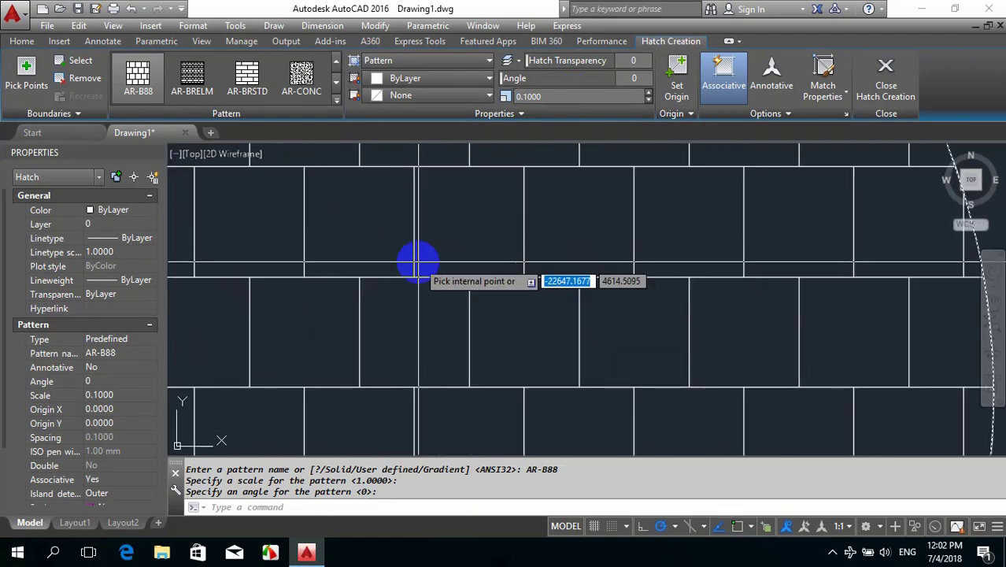
scroll(419, 258, "down", 4)
scroll(460, 231, "up", 8)
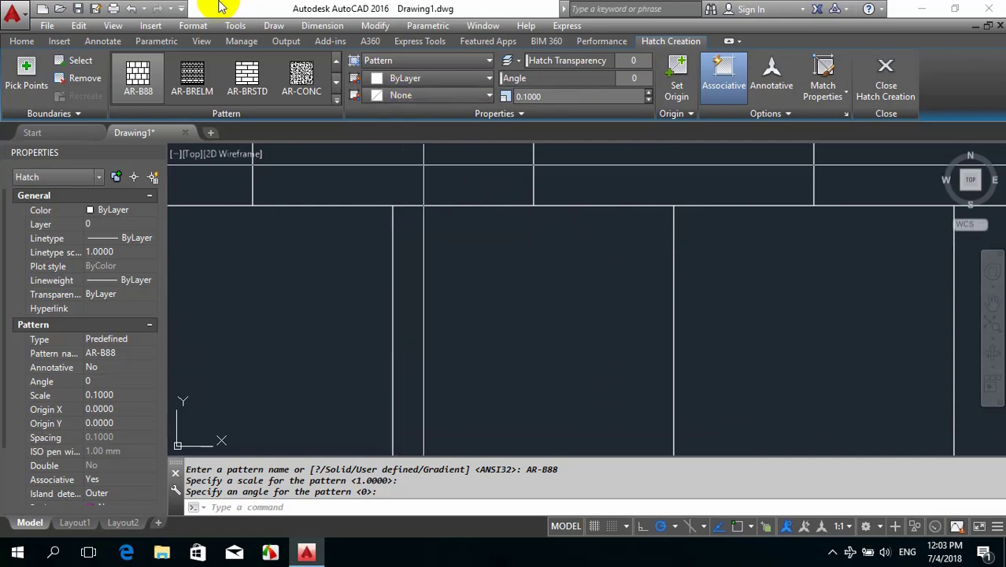
Try the AR-BRSTD pattern on the circle's hatch, and switch back to AR-B88
left_click(247, 79)
left_click(137, 79)
scroll(431, 308, "down", 2)
scroll(425, 292, "down", 3)
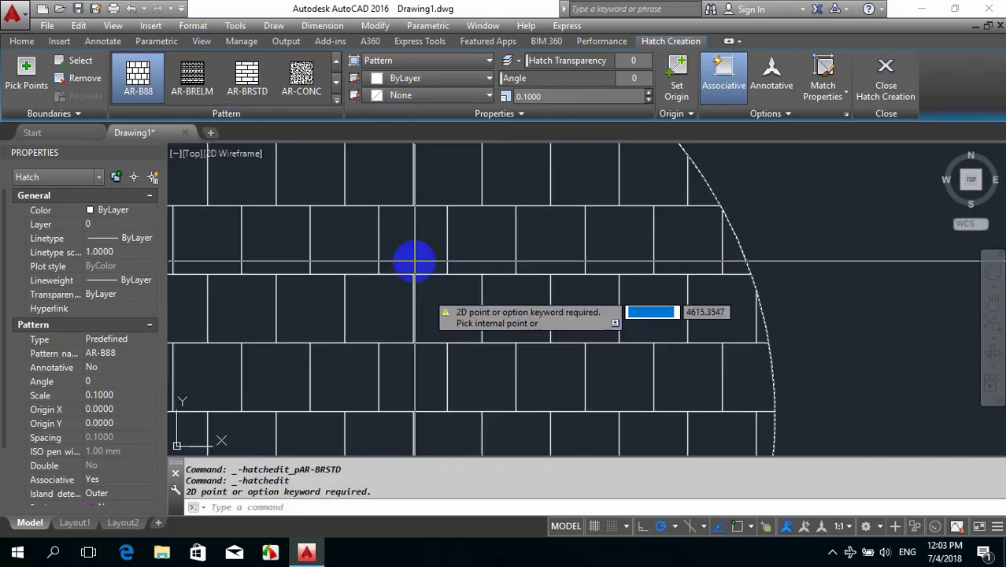
Change the circle's hatch pattern to AR-B816C, keeping the scale at 0.1
left_click(336, 99)
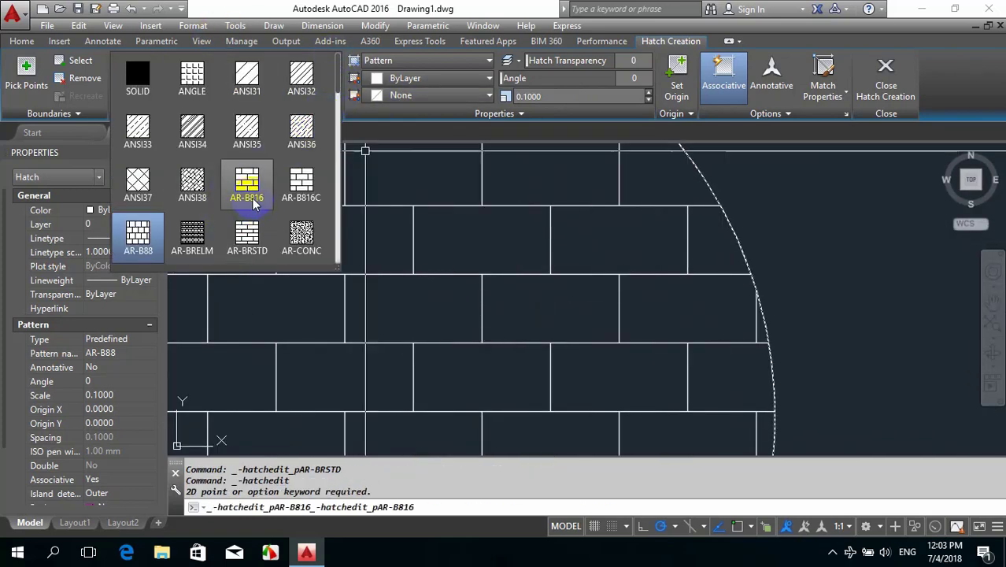
left_click(300, 190)
scroll(342, 207, "up", 4)
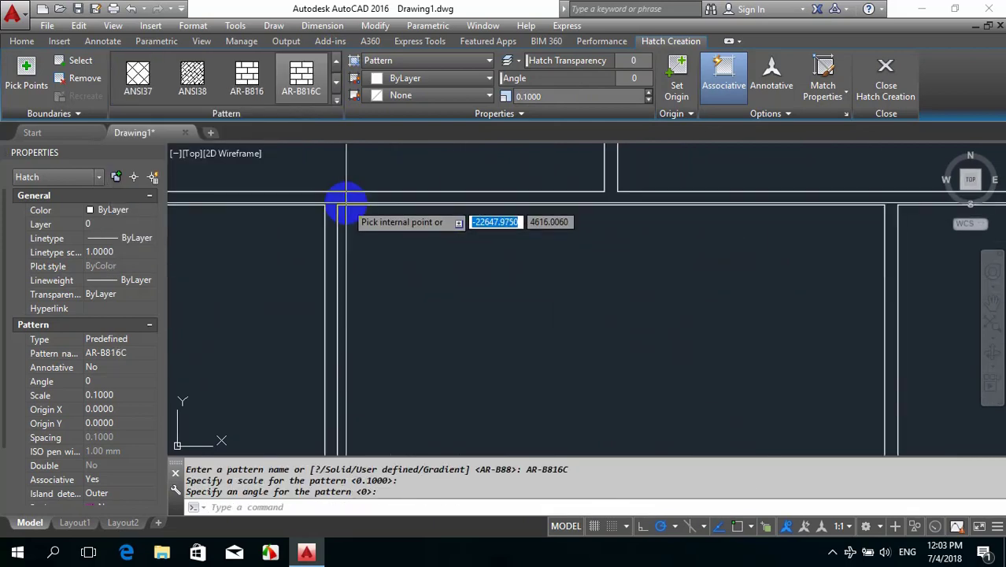
scroll(371, 276, "down", 4)
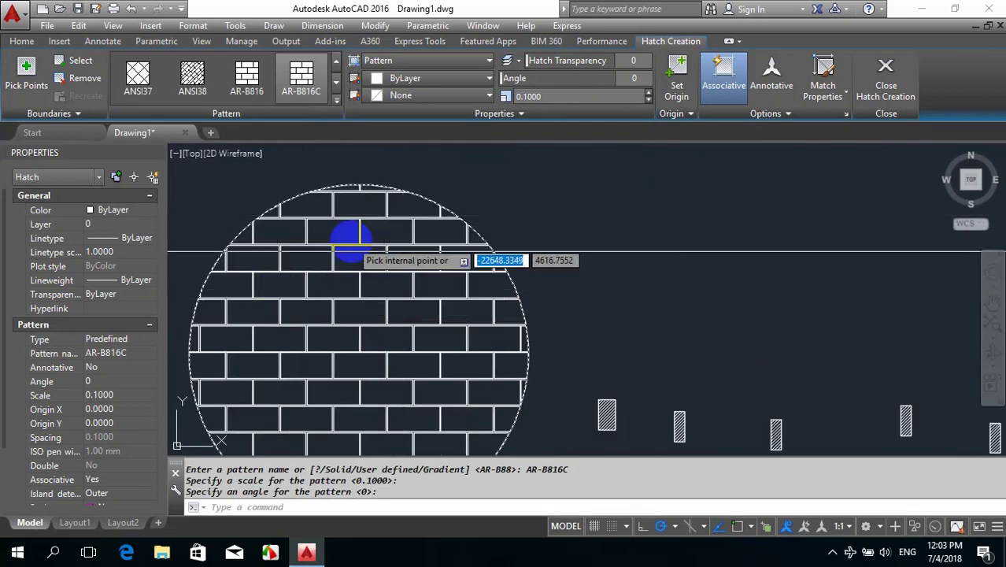
Change the circle's hatch pattern to ANSI37 at scale 0.1, and leave the Hatch command
left_click(337, 101)
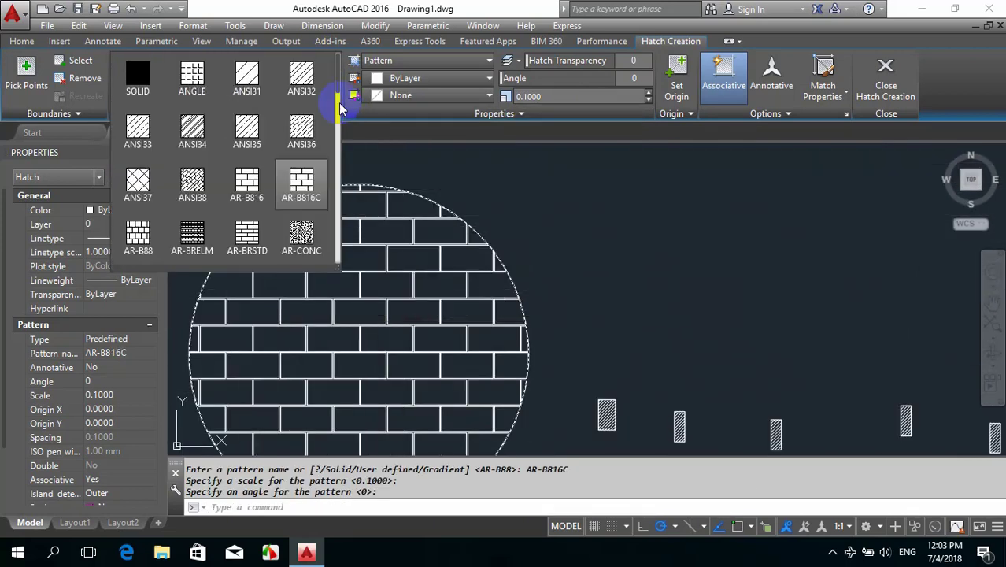
left_click(138, 183)
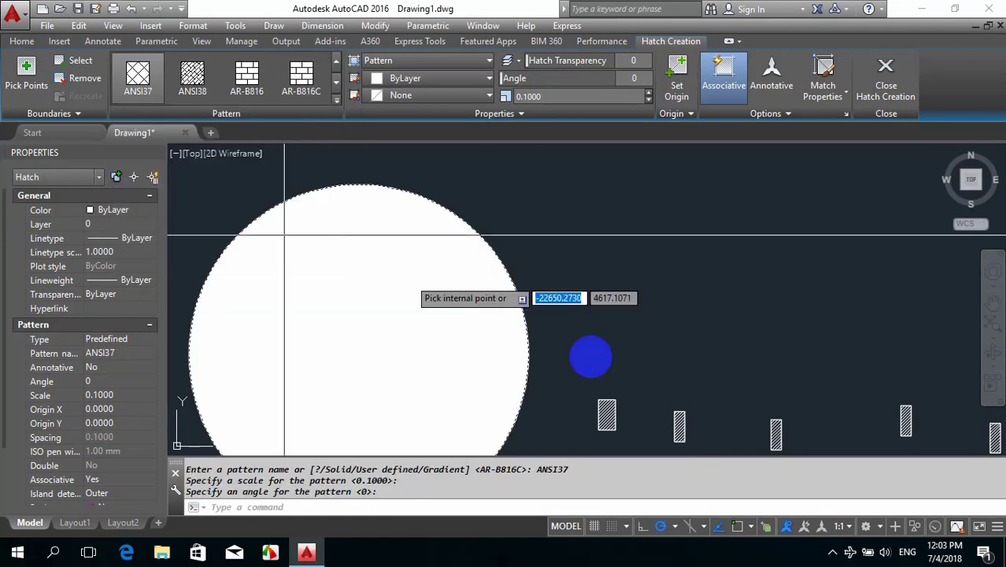
middle_click_drag(583, 378, 405, 303)
key("Escape")
Change the existing hatch of the widest small rectangle to the ANSI37 pattern at scale 0.5
scroll(449, 342, "up", 5)
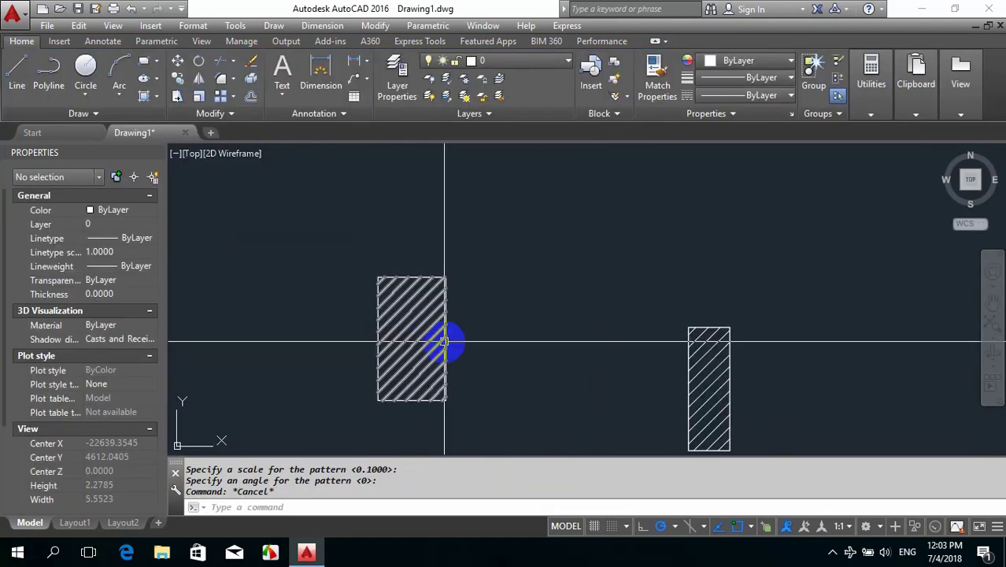
left_click(429, 338)
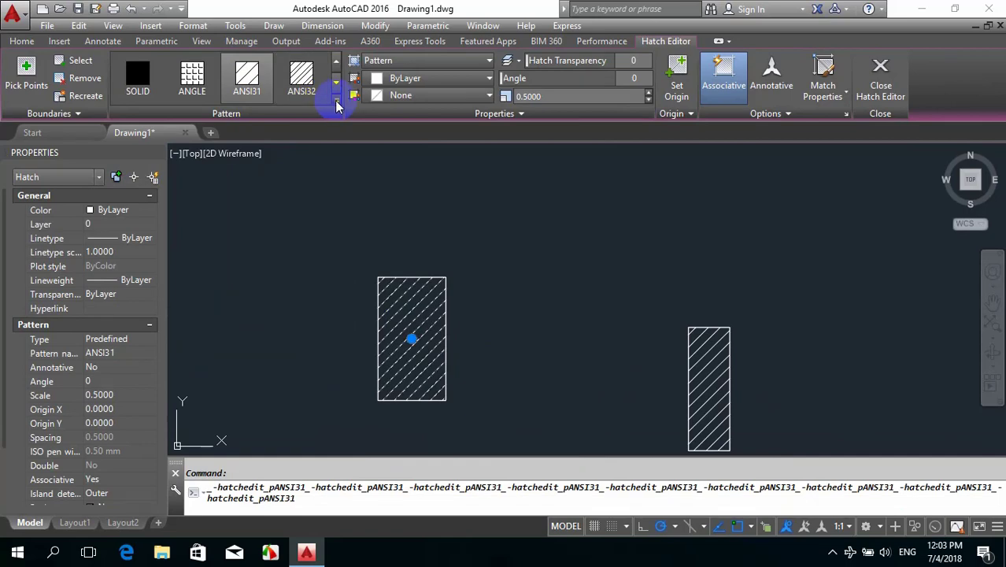
left_click(334, 100)
left_click(138, 182)
scroll(410, 352, "up", 3)
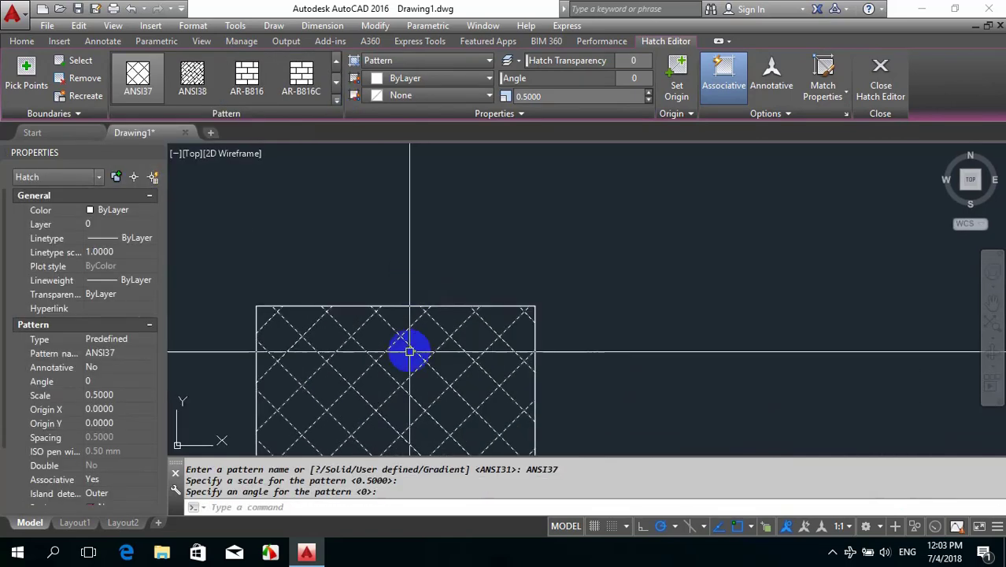
Deselect the rectangle's hatch and change the circle's hatch pattern to AR-PARQ1 at scale 0.1
scroll(406, 343, "down", 2)
key("Escape")
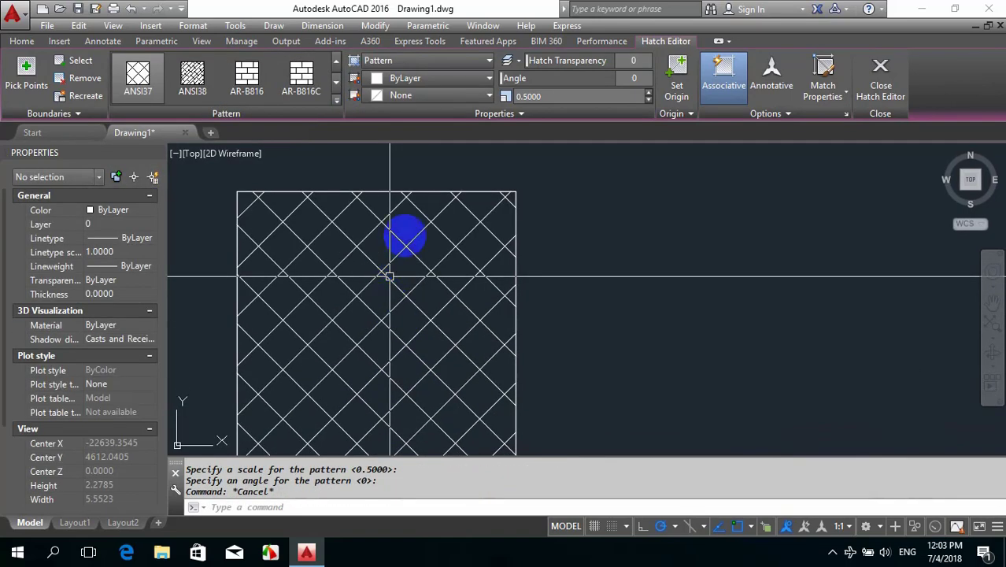
scroll(394, 240, "down", 2)
scroll(388, 245, "down", 2)
scroll(487, 314, "up", 2)
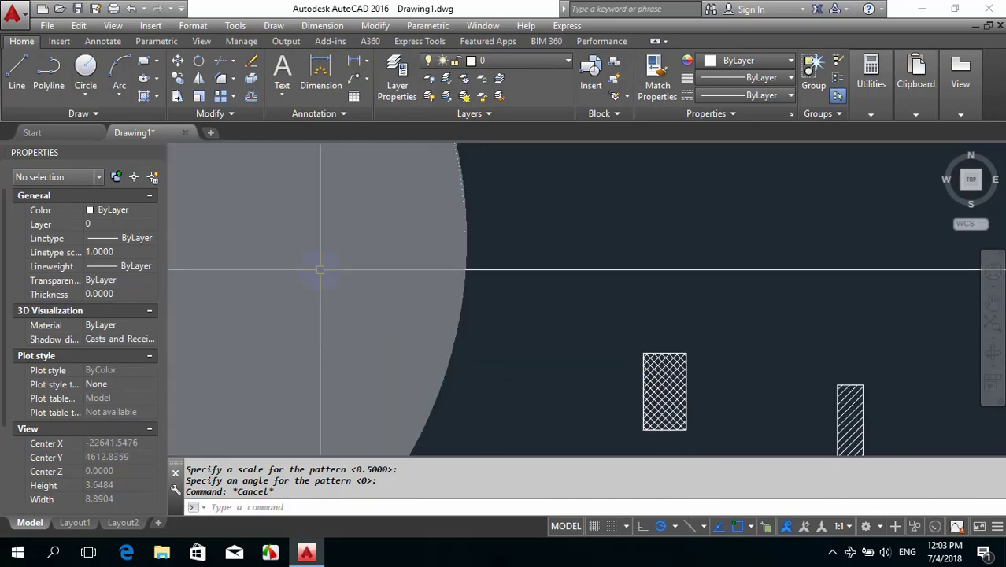
left_click(326, 191)
left_click(336, 101)
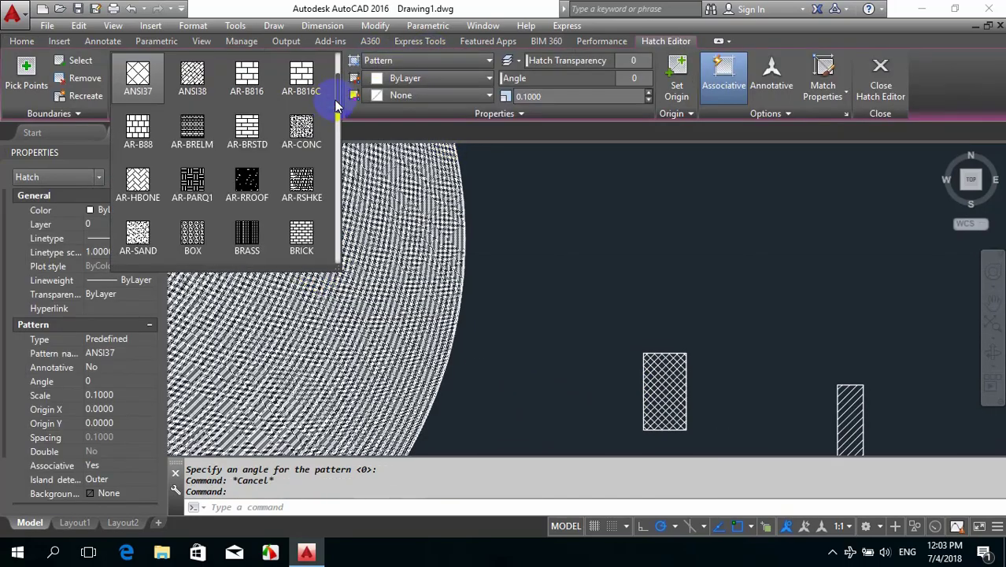
left_click(193, 183)
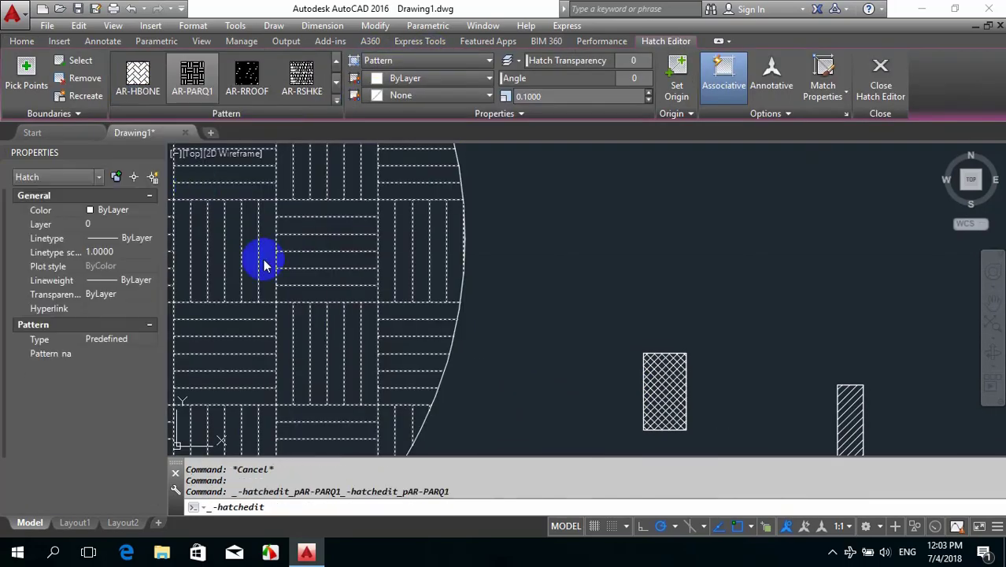
scroll(332, 263, "down", 2)
middle_click_drag(332, 263, 562, 355)
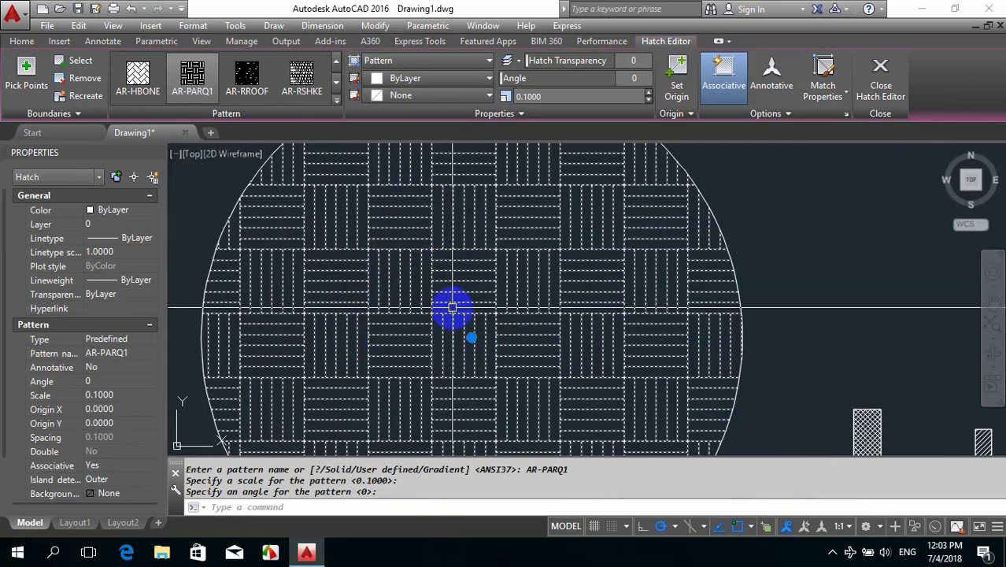
Switch the circle's hatch pattern to AR-HBONE, keeping the scale at 0.1
left_click(137, 78)
middle_click_drag(624, 386, 451, 247)
middle_click_drag(404, 299, 602, 303)
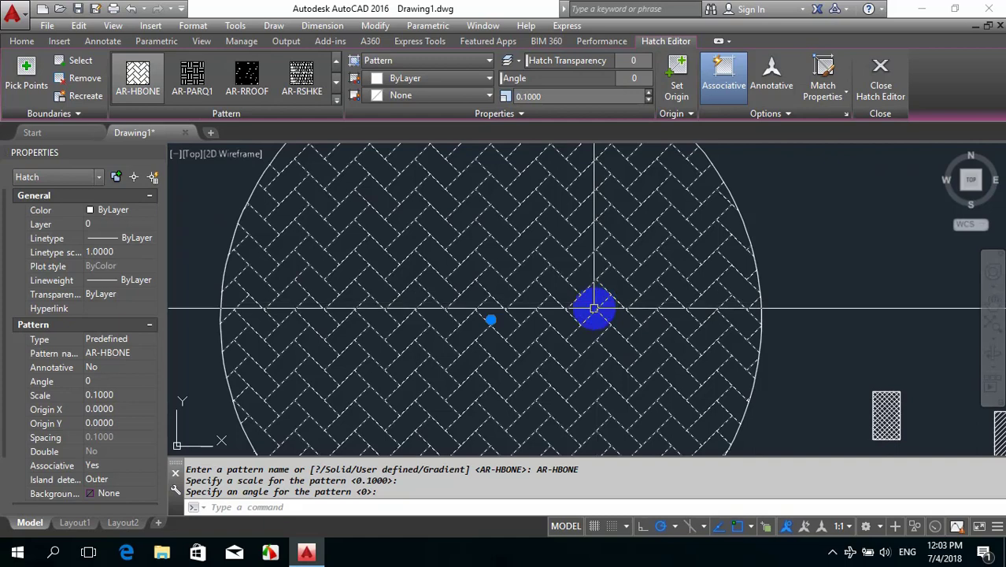
middle_click_drag(548, 272, 432, 282)
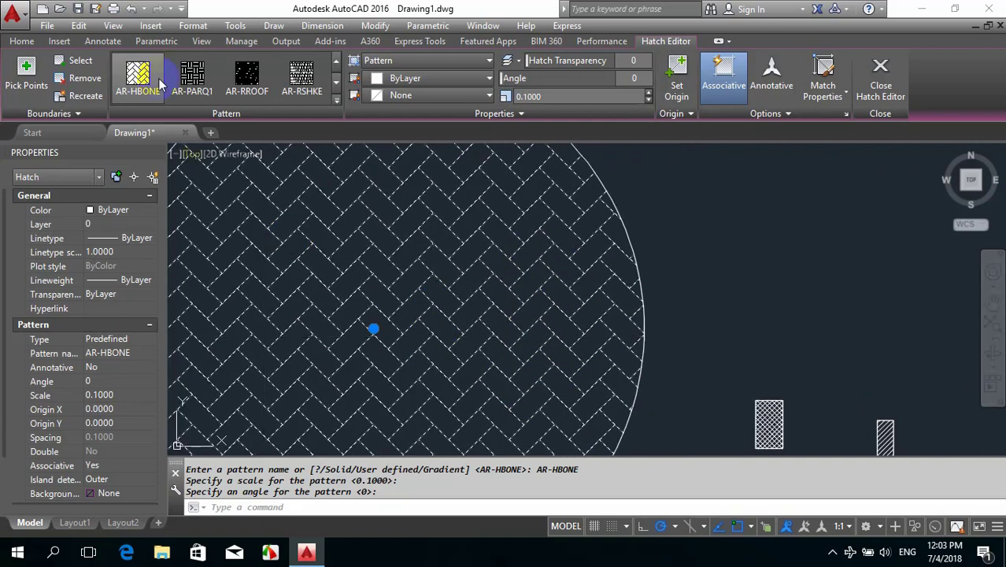
Change the circle's hatch pattern to CROSS and set its scale to 1
left_click(337, 102)
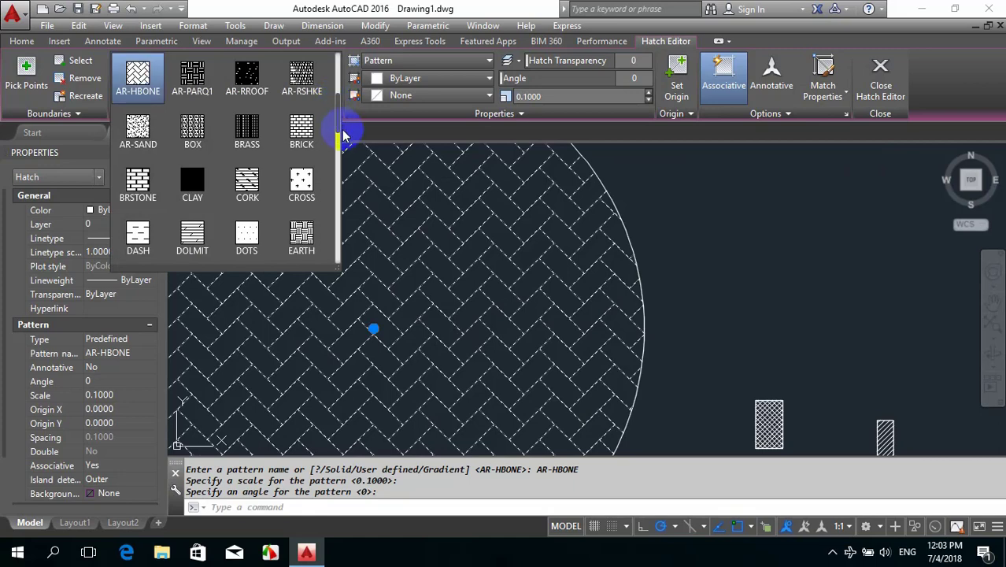
left_click(300, 187)
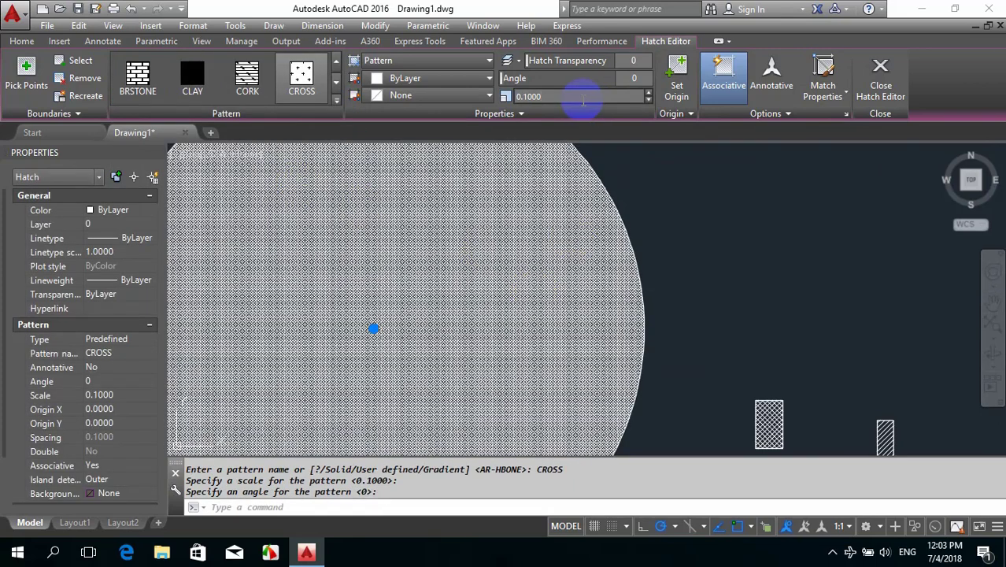
type("1")
scroll(388, 234, "up", 8)
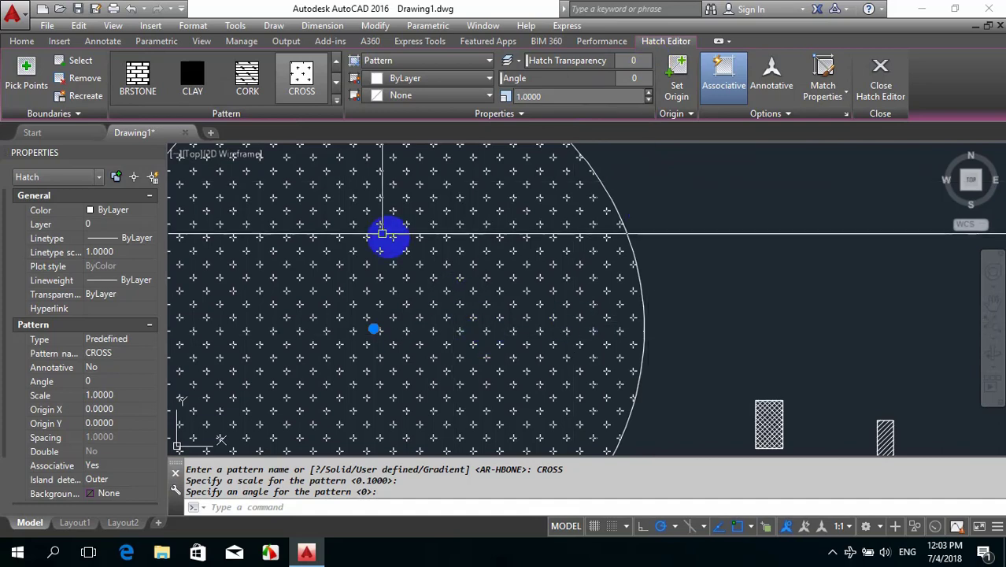
Preview the gradient patterns on the circle's hatch, and leave hatch editing without applying any of them
left_click(337, 100)
scroll(252, 224, "down", 3)
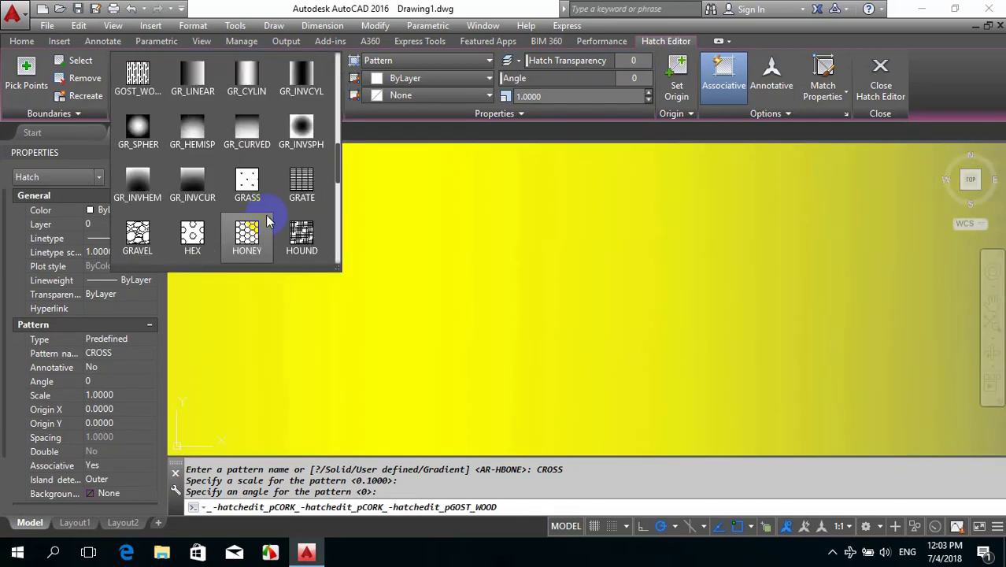
scroll(268, 204, "up", 1)
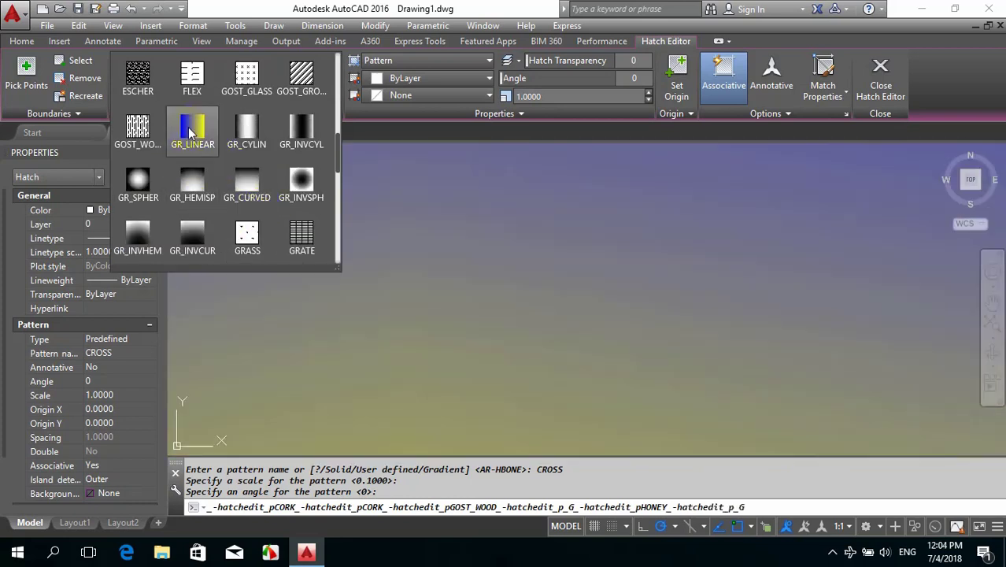
scroll(302, 133, "down", 2)
scroll(493, 289, "down", 5)
scroll(493, 289, "up", 3)
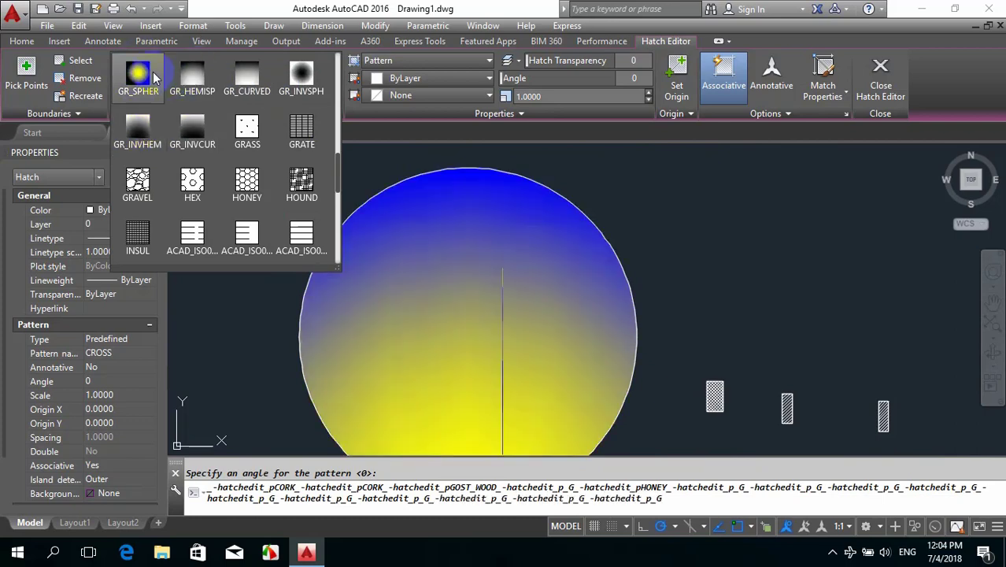
key("Escape")
key("Escape")
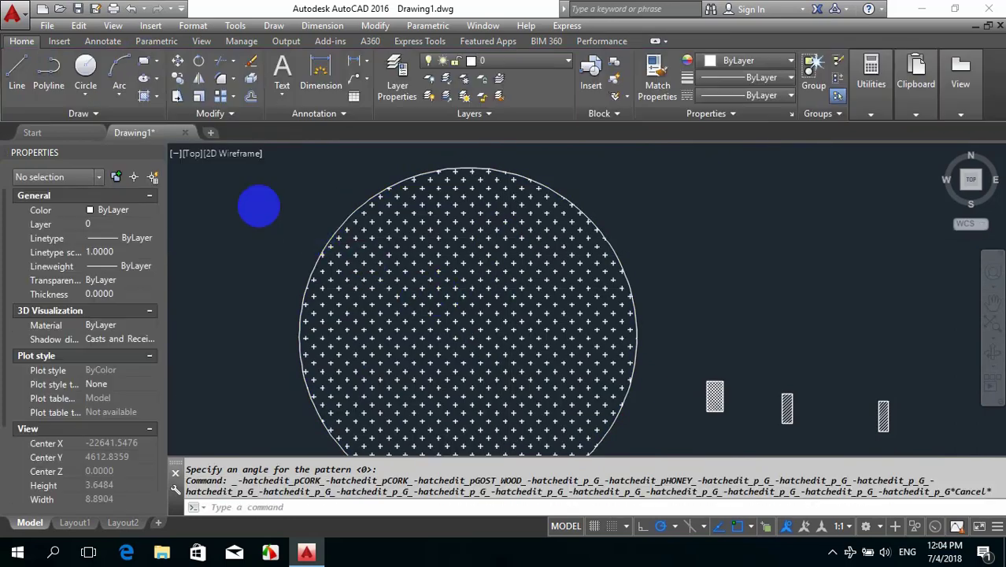
Fill the circle with a blue and yellow GR_CYLIN gradient using the Gradient command
scroll(260, 207, "down", 2)
left_click(158, 101)
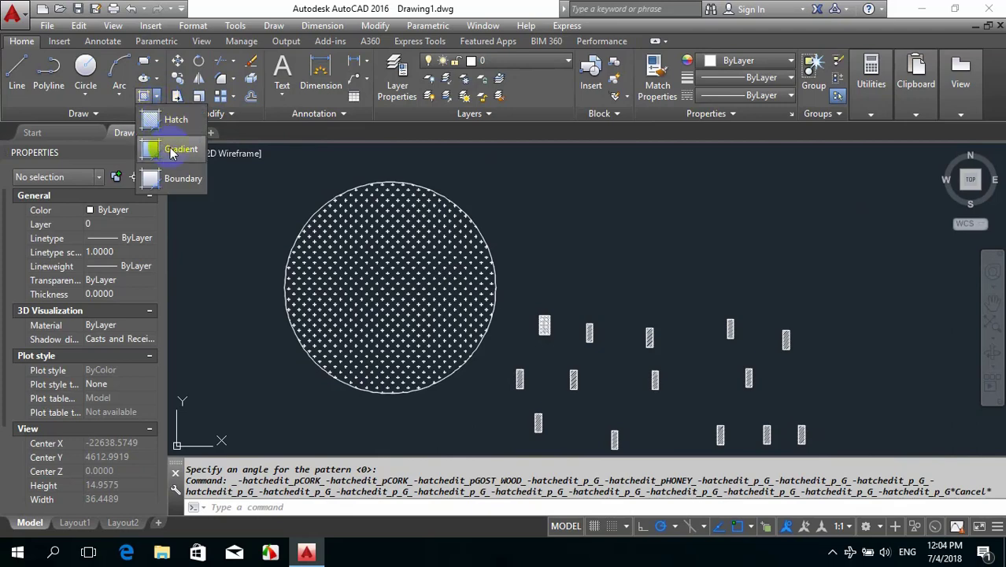
left_click(172, 150)
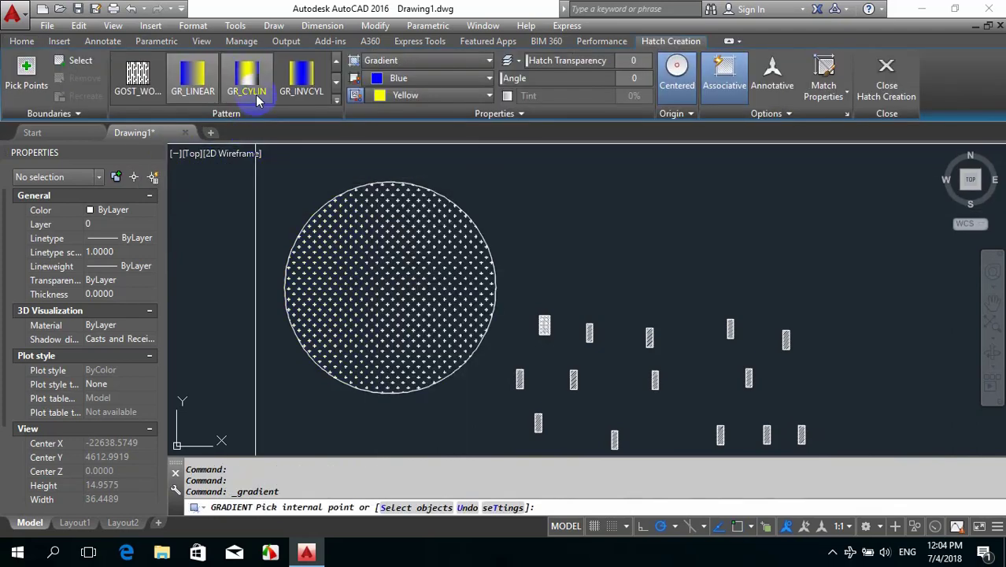
left_click(256, 100)
left_click(394, 268)
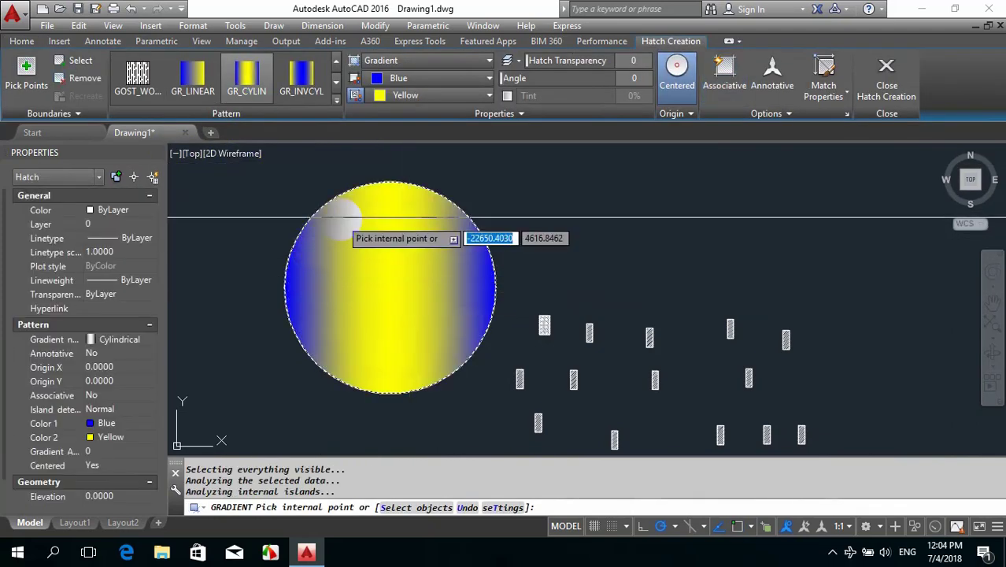
scroll(389, 263, "up", 3)
scroll(477, 272, "down", 4)
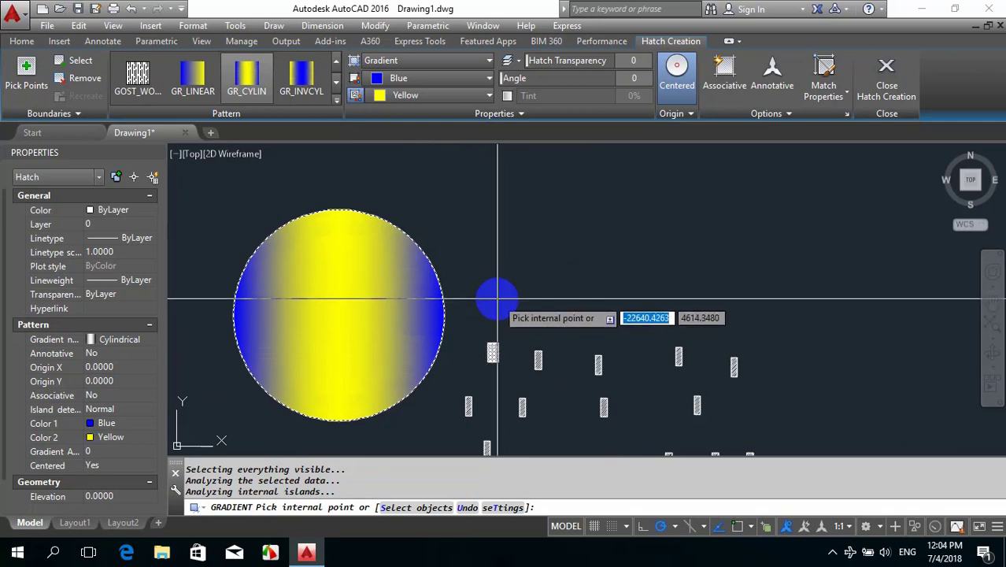
Turn off the circle gradient's second colour and change its pattern to GR_INVCYL
left_click(355, 96)
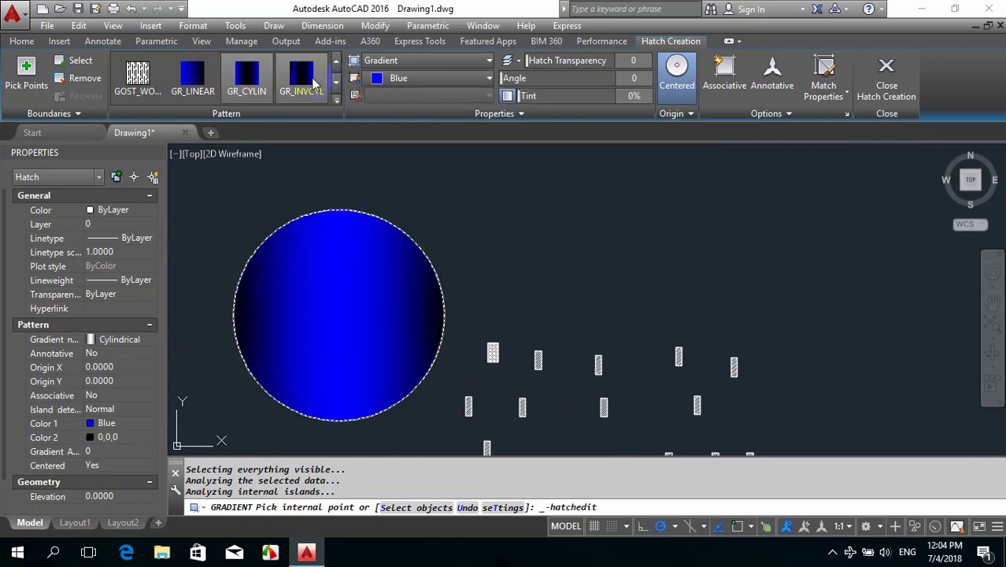
left_click(337, 101)
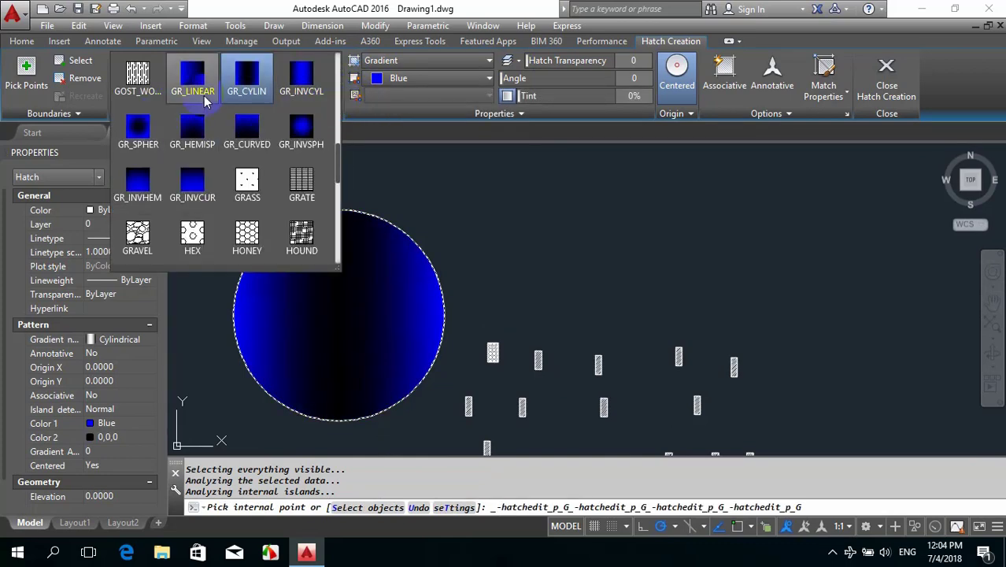
scroll(298, 93, "up", 3)
left_click(300, 234)
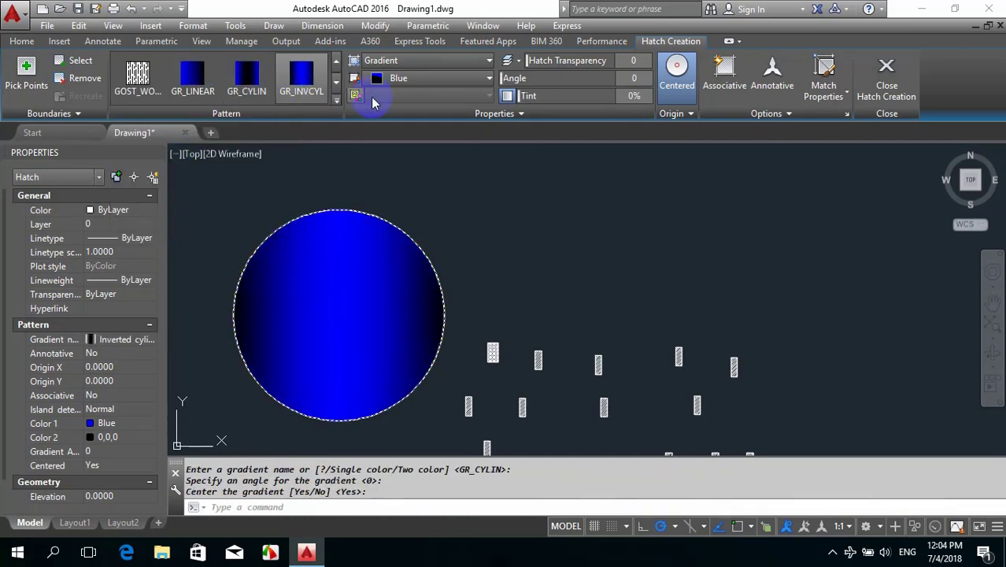
Turn the gradient's second colour back on and set it to yellow 241,235,31, keeping blue as the first colour
left_click(358, 95)
left_click(397, 95)
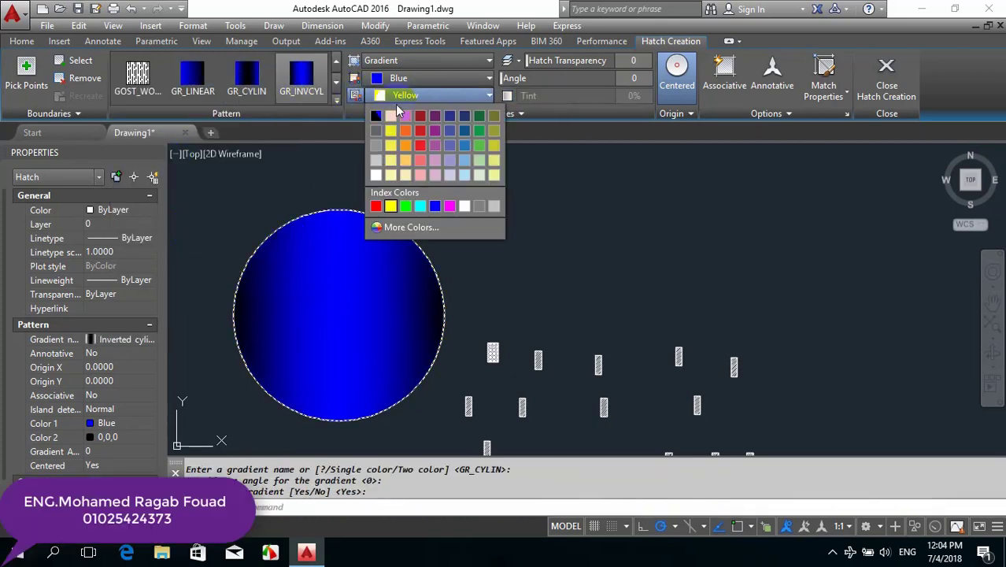
left_click(391, 130)
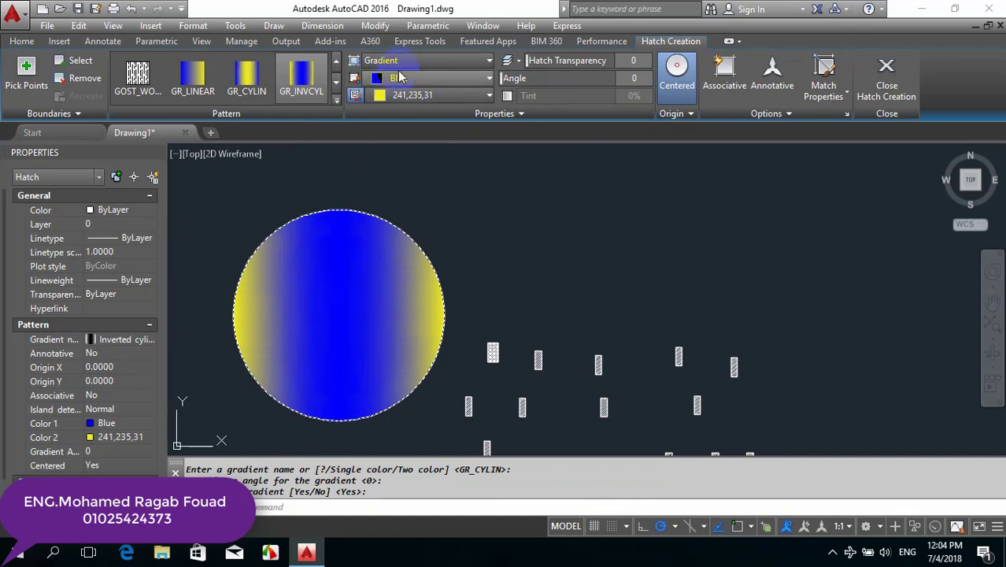
left_click(401, 79)
left_click(401, 80)
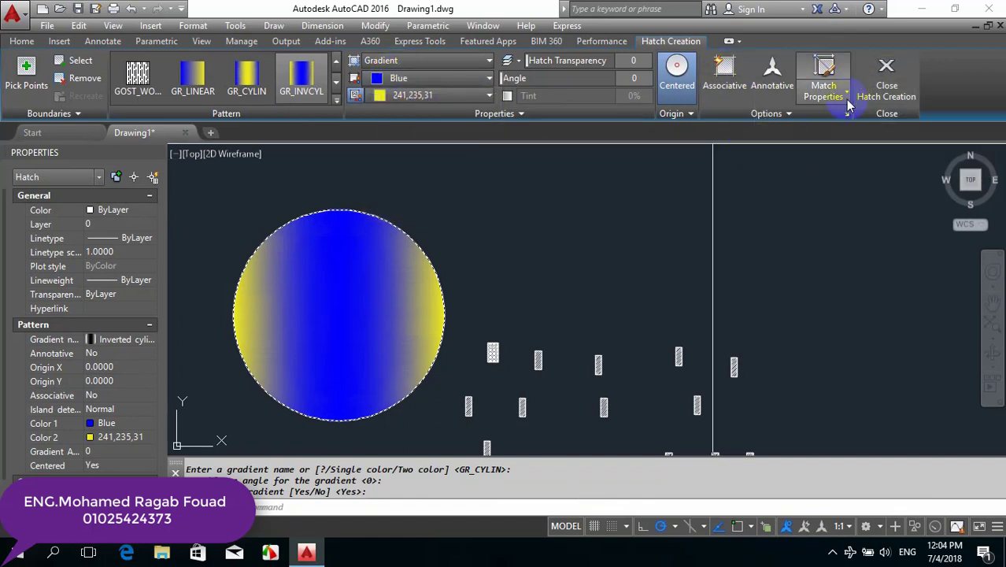
Make the circle's gradient associative, view the additional hatch options, and leave the Gradient command
left_click(725, 78)
left_click(780, 114)
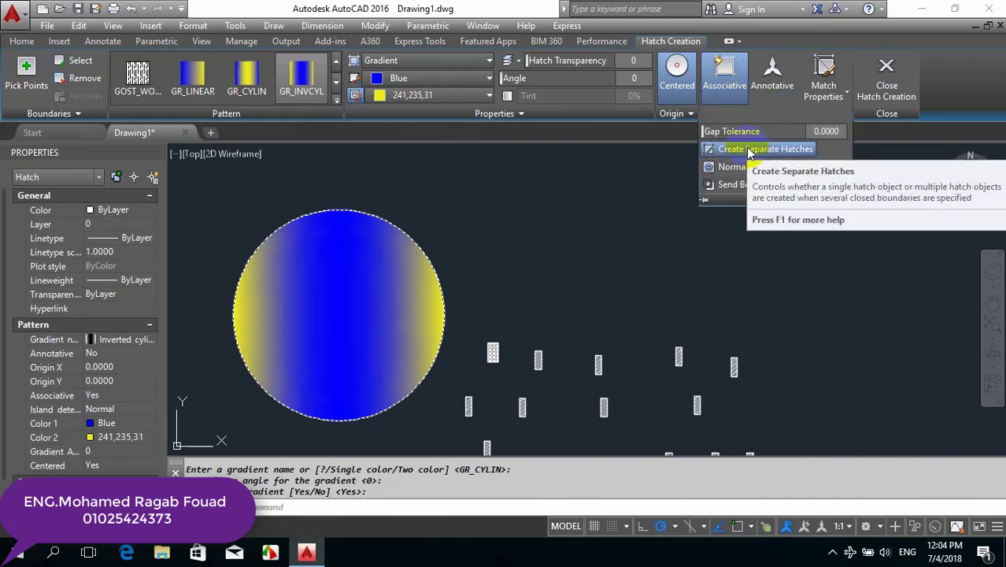
key("Escape")
key("Escape")
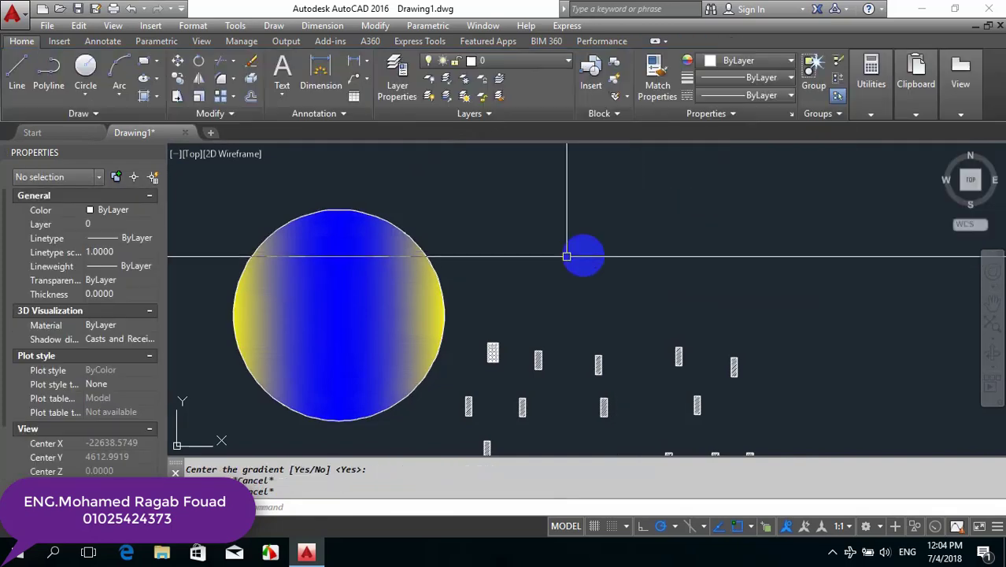